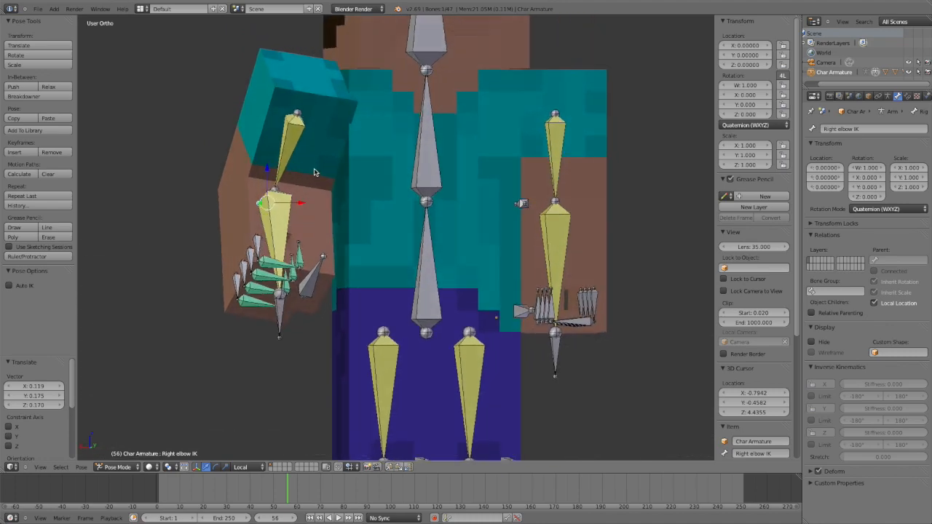
# Step: Try rotating the finger bones of the character's right hand
pyautogui.rightClick(258, 301)
pyautogui.rightClick(257, 307)
pyautogui.press('KP_Decimal')
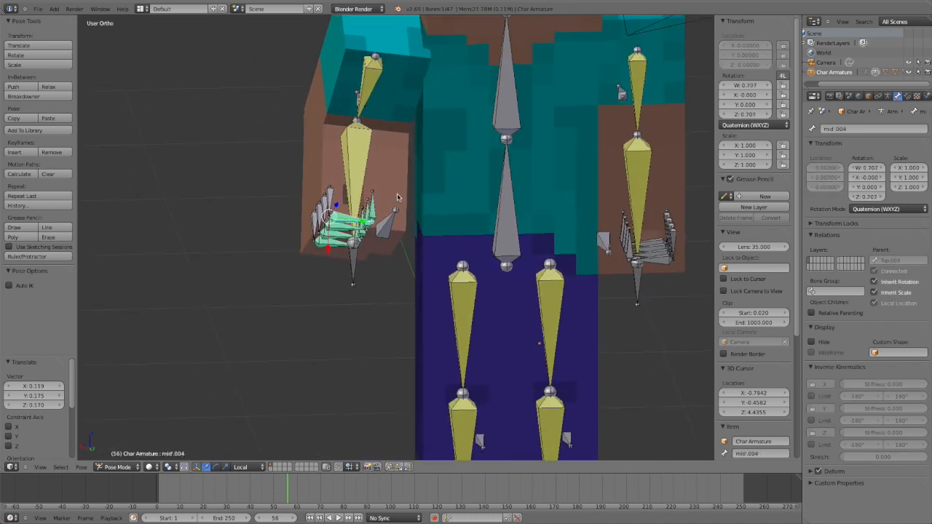
pyautogui.press('r')
pyautogui.rightClick(372, 149)
pyautogui.rightClick(356, 175)
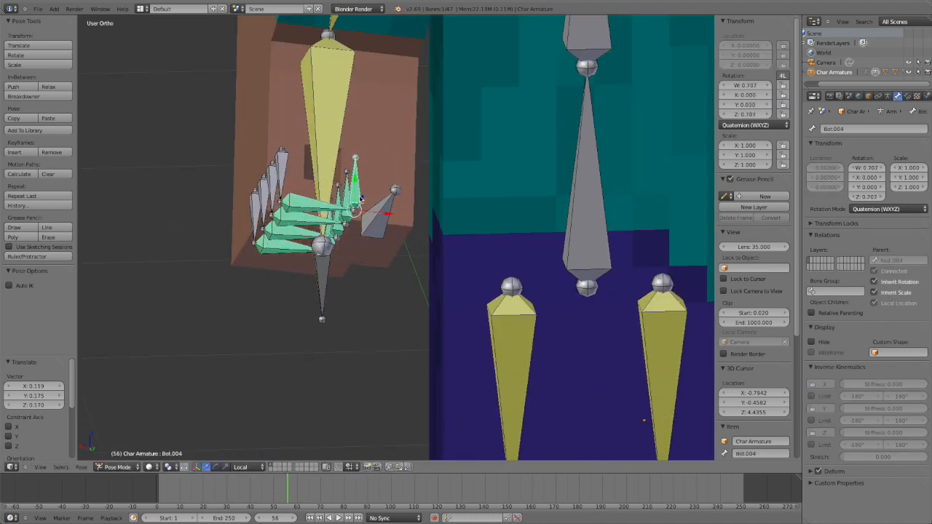
pyautogui.press('r')
pyautogui.rightClick(300, 156)
# Step: Test a free rotation of the right arm IK bone and clear the bone's rotation and location
pyautogui.moveTo(256, 240); pyautogui.dragTo(364, 246, button='middle')
pyautogui.scroll(3, 364, 245)
pyautogui.scroll(-4, 351, 248)
pyautogui.scroll(-3, 350, 248)
pyautogui.rightClick(427, 315)
pyautogui.press('t')
pyautogui.press('t')
pyautogui.press('r')
pyautogui.press('r')
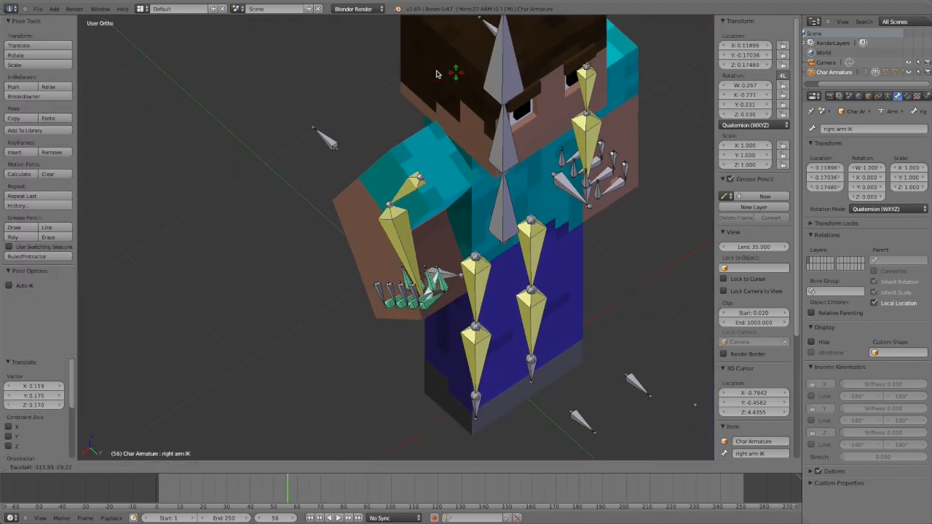
pyautogui.click(391, 143)
pyautogui.hotkey('alt', 'r')
# Step: Try rotating the upper spine bone freely
pyautogui.moveTo(490, 226); pyautogui.dragTo(508, 208, button='middle')
pyautogui.rightClick(487, 204)
pyautogui.press('r')
pyautogui.press('r')
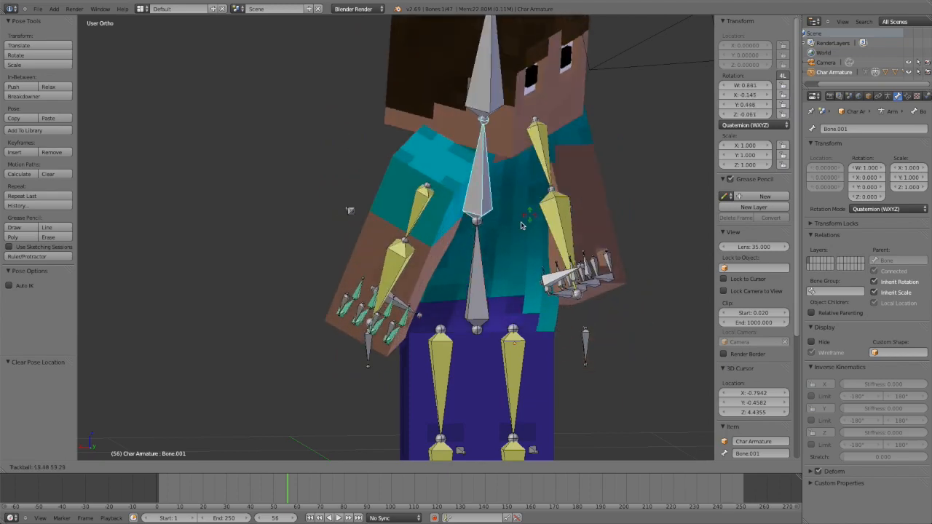
pyautogui.rightClick(475, 216)
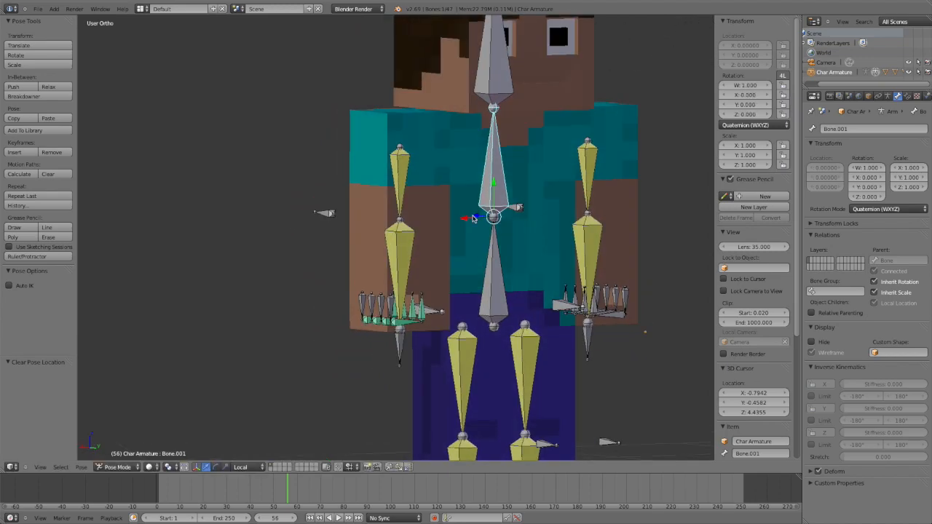
# Step: Try twisting the upper spine bone about its local Z axis and in free rotation
pyautogui.press('r')
pyautogui.press('z')
pyautogui.press('z')
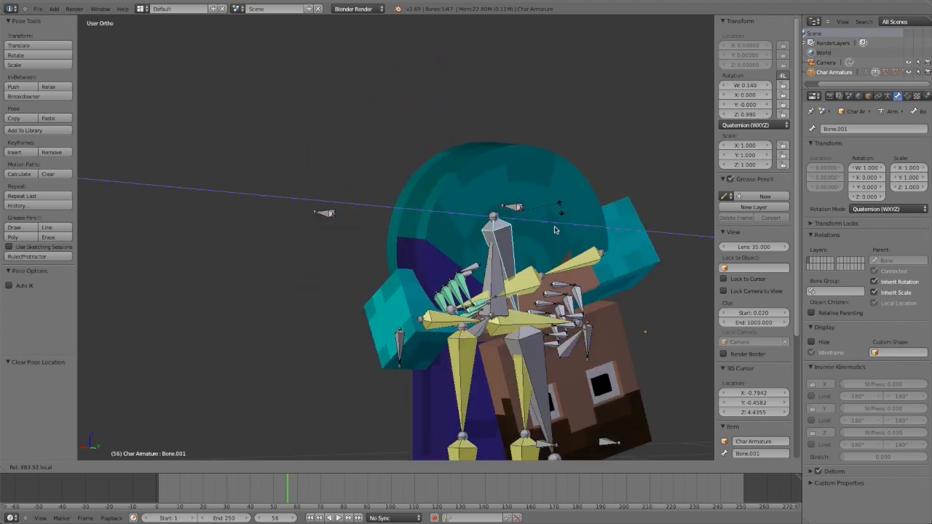
pyautogui.press('r')
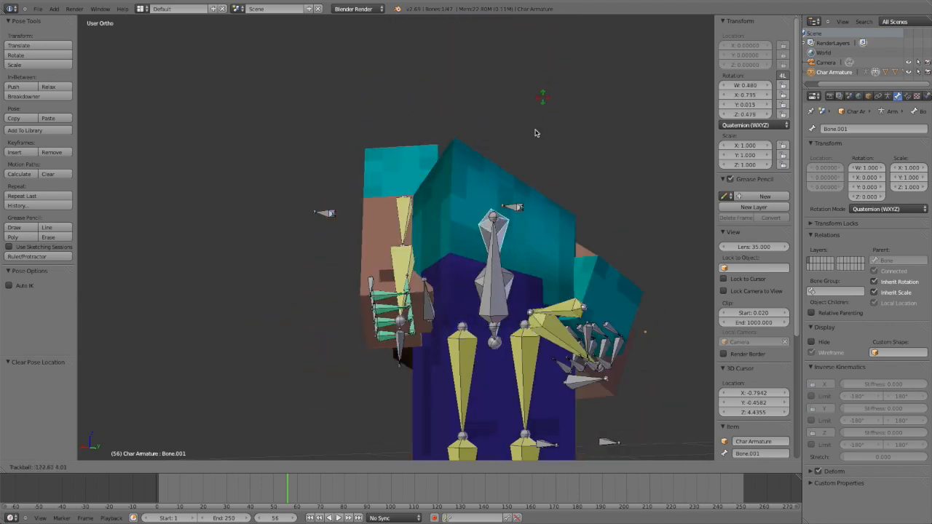
pyautogui.press('Escape')
# Step: Try bending the upper spine bone about its local X axis
pyautogui.press('r')
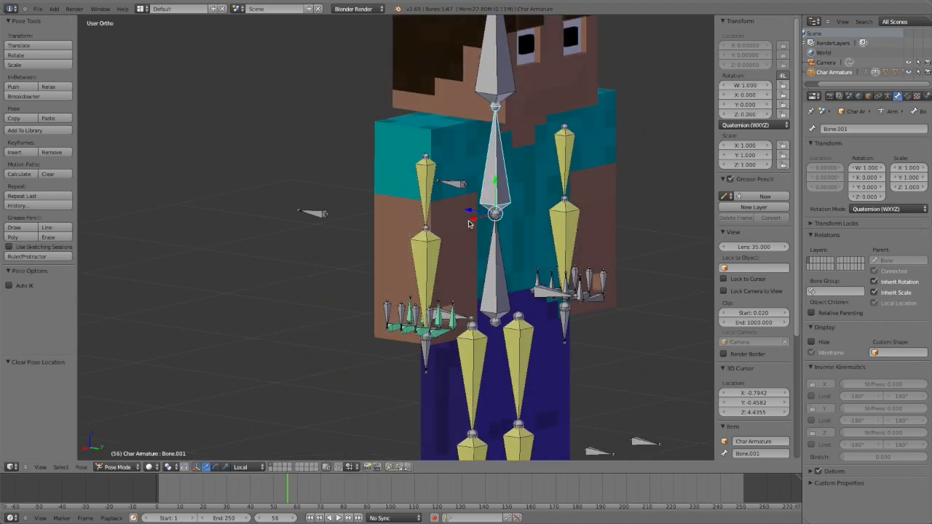
pyautogui.press('x')
pyautogui.press('x')
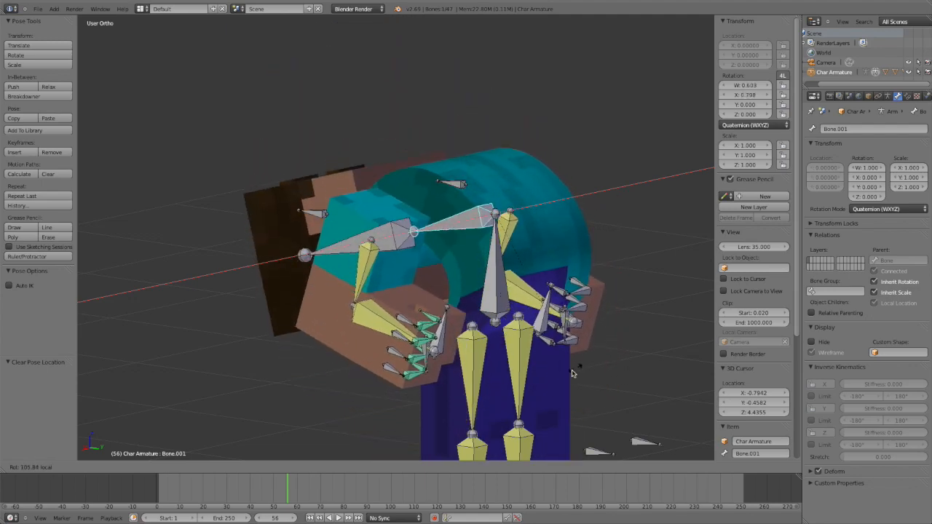
pyautogui.press('Escape')
# Step: Switch to Object Mode and select the character's Head mesh
pyautogui.rightClick(525, 245)
pyautogui.press('Tab')
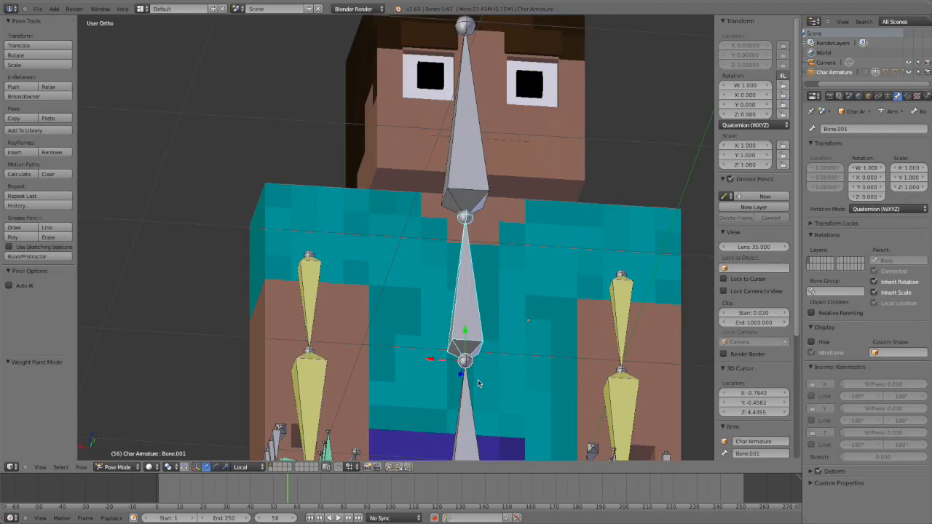
pyautogui.scroll(-5, 447, 248)
pyautogui.scroll(6, 447, 248)
pyautogui.rightClick(523, 156)
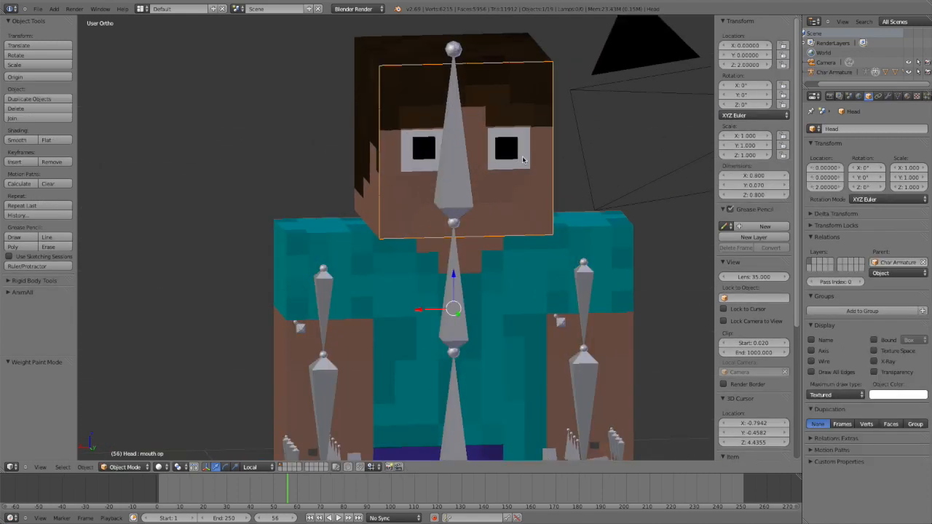
# Step: Try moving the Head mesh away from the body in the back view
pyautogui.scroll(-4, 522, 164)
pyautogui.moveTo(466, 182); pyautogui.dragTo(540, 191, button='middle')
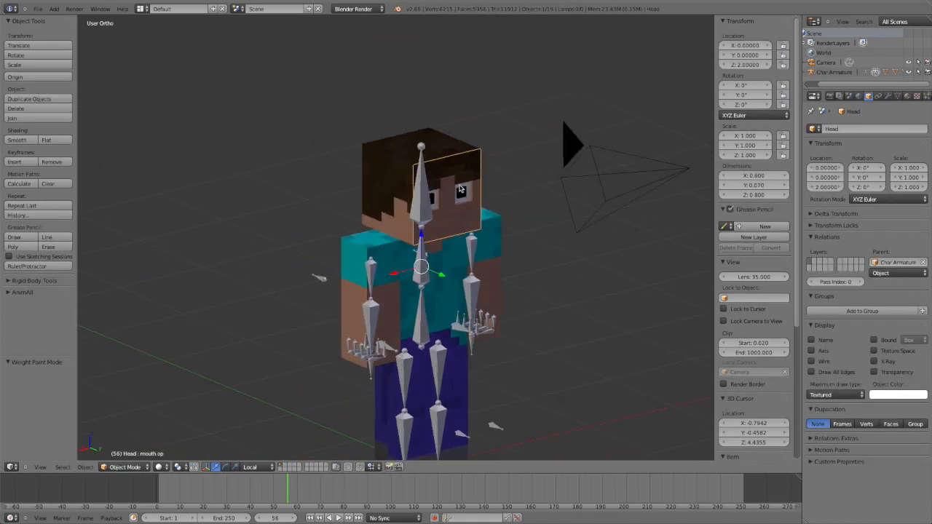
pyautogui.press('ctrl+KP_1')
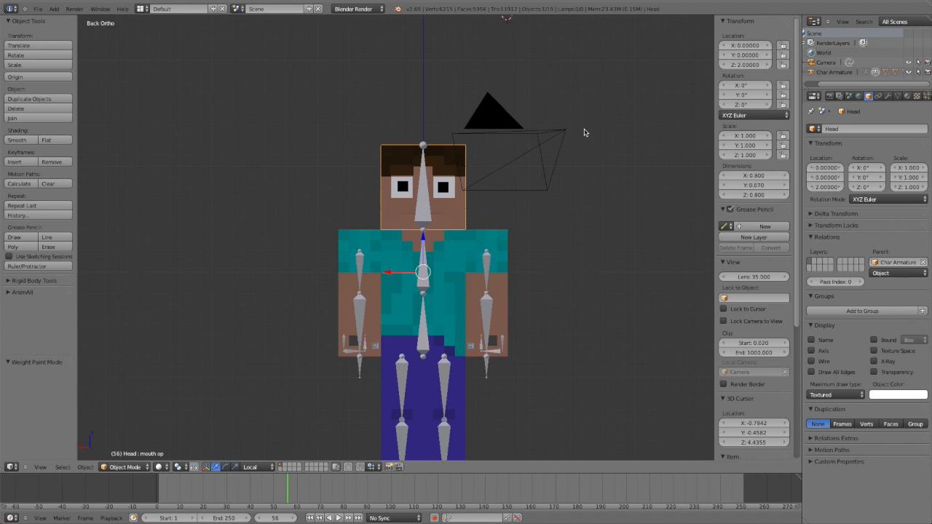
pyautogui.press('g')
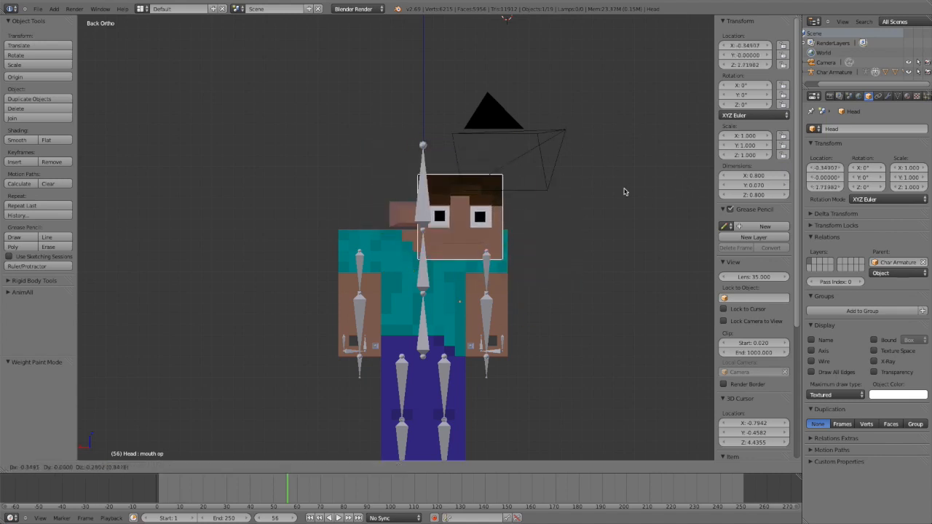
pyautogui.rightClick(635, 238)
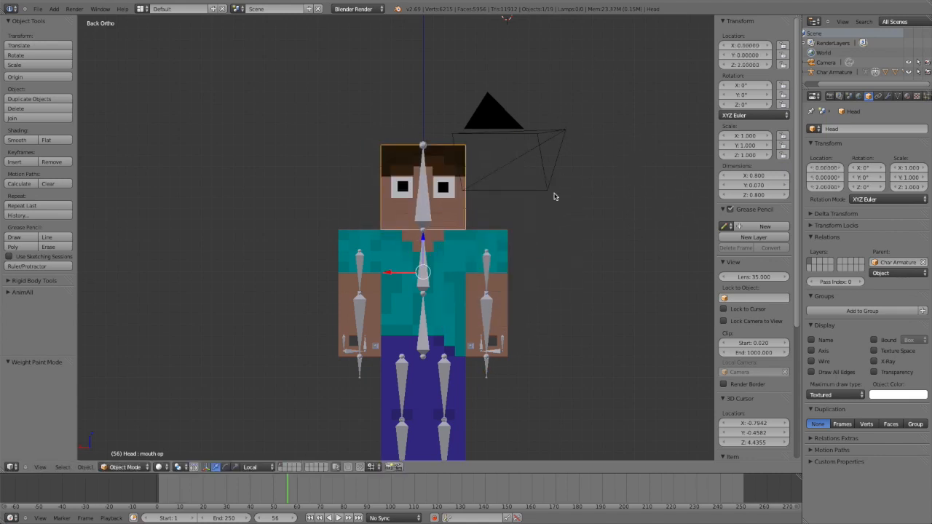
# Step: Test the head's eyes R and eyes updown shape keys, returning eyes updown to 0.000
pyautogui.scroll(5, 441, 241)
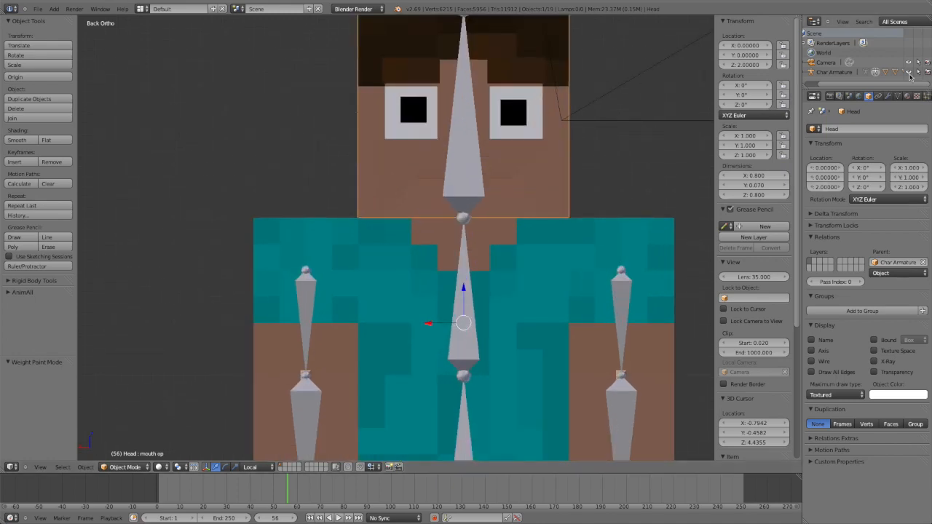
pyautogui.click(898, 97)
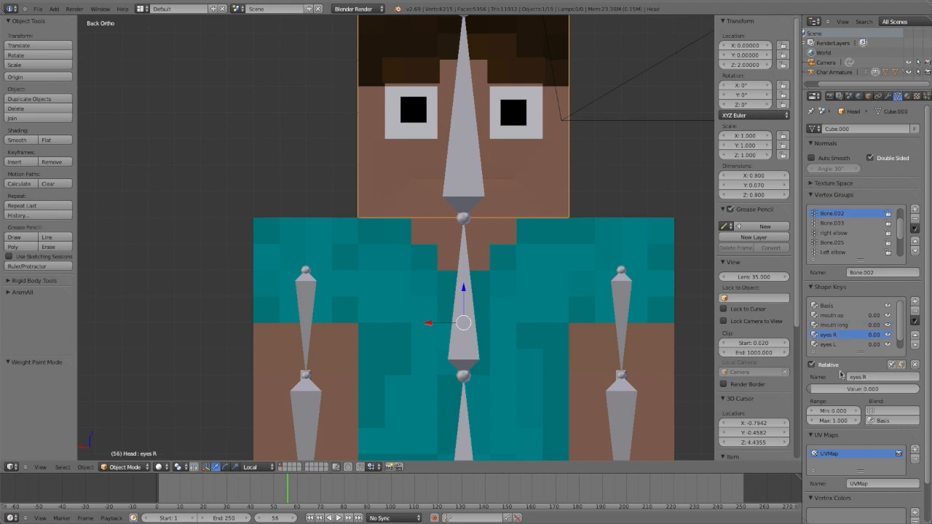
pyautogui.moveTo(832, 392); pyautogui.dragTo(884, 389)
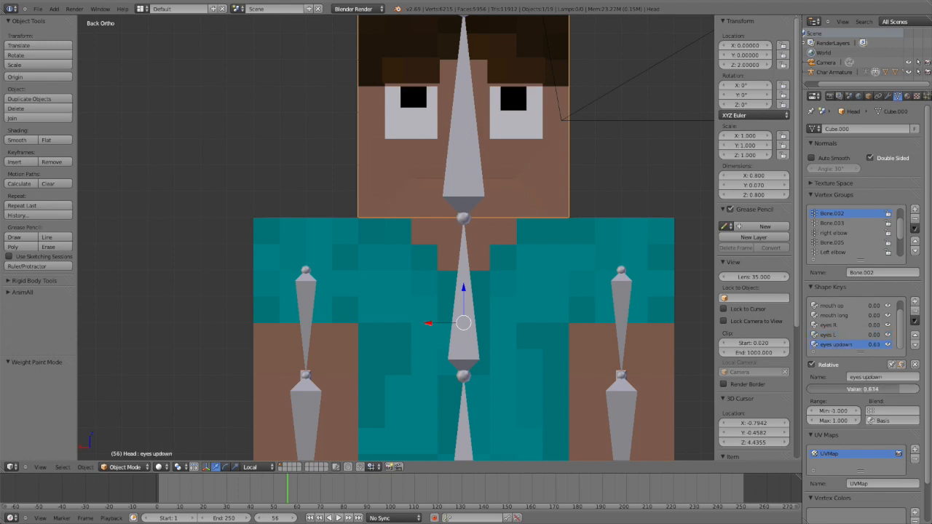
pyautogui.moveTo(866, 389)
pyautogui.mouseDown()
pyautogui.moveTo(852, 389)
pyautogui.moveTo(882, 389)
pyautogui.moveTo(864, 389)
pyautogui.mouseUp()
# Step: Try rotating the character's head freely
pyautogui.moveTo(442, 227); pyautogui.dragTo(482, 241, button='middle')
pyautogui.rightClick(468, 182)
pyautogui.press('r')
pyautogui.press('r')
pyautogui.rightClick(445, 148)
pyautogui.rightClick(600, 147)
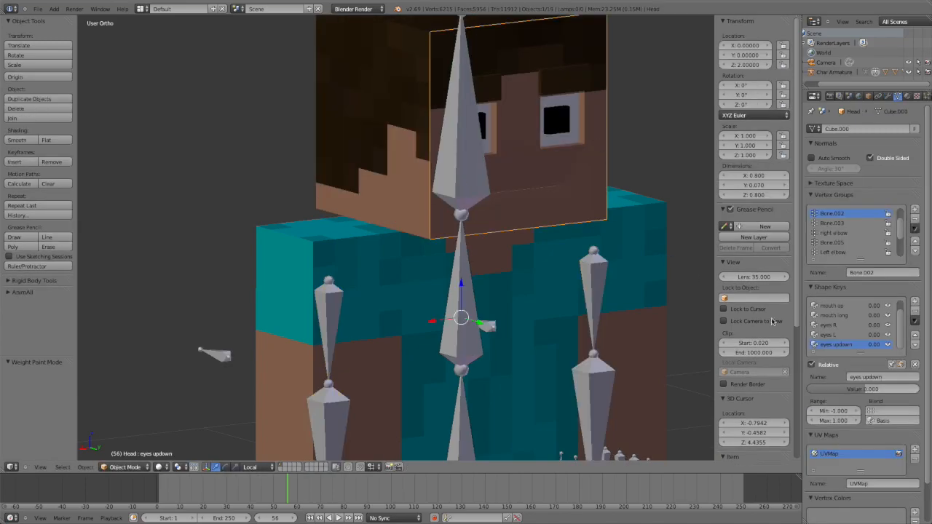
pyautogui.scroll(1, 835, 339)
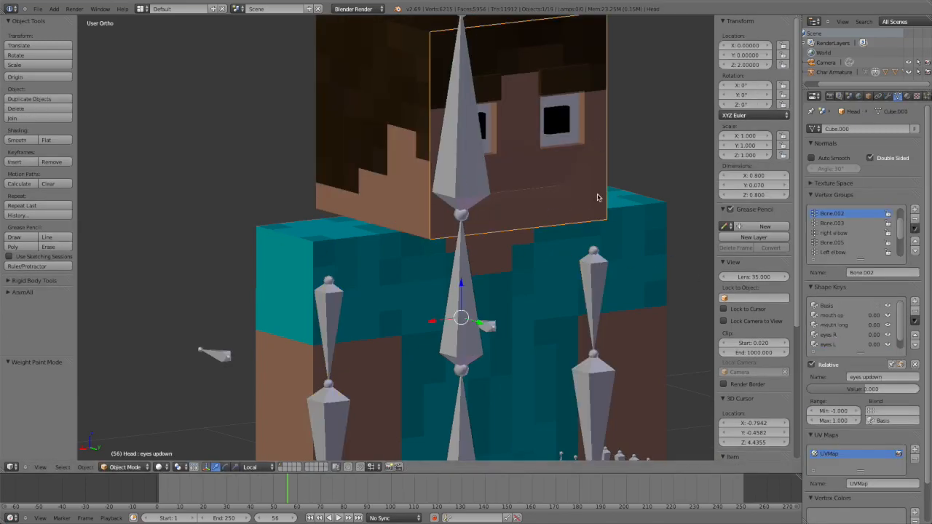
# Step: Switch to wireframe display in the back view and add a cube mesh
pyautogui.press('z')
pyautogui.moveTo(538, 229)
pyautogui.mouseDown(button='middle')
pyautogui.moveTo(296, 253)
pyautogui.moveTo(389, 260)
pyautogui.moveTo(418, 179)
pyautogui.moveTo(470, 177)
pyautogui.moveTo(503, 160)
pyautogui.moveTo(539, 190)
pyautogui.moveTo(500, 225)
pyautogui.moveTo(523, 237)
pyautogui.mouseUp(button='middle')
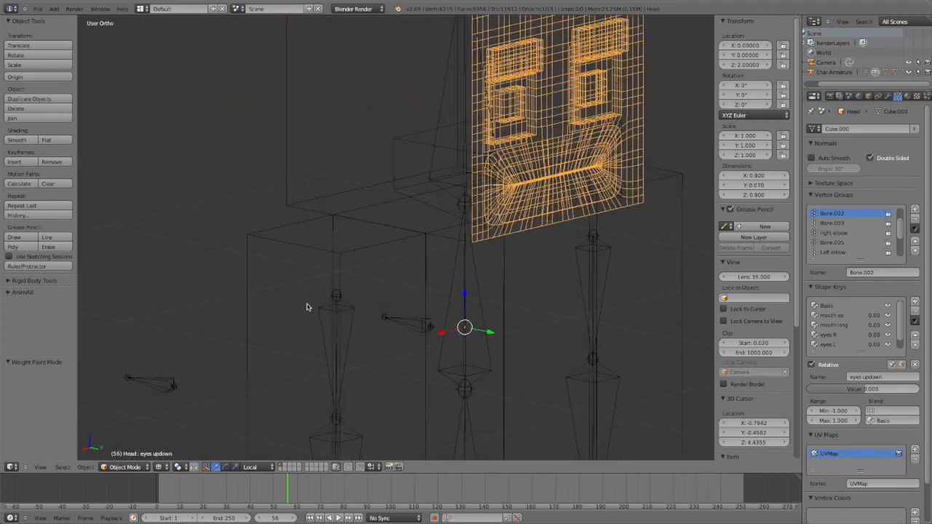
pyautogui.press('ctrl+KP_1')
pyautogui.scroll(-6, 306, 292)
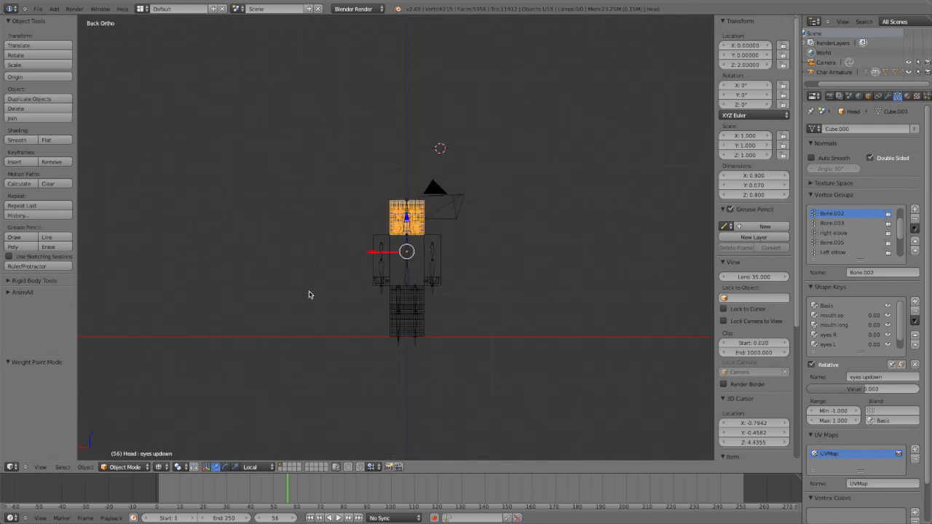
pyautogui.hotkey('shift', 'a')
pyautogui.moveTo(318, 298)
pyautogui.click(336, 302)
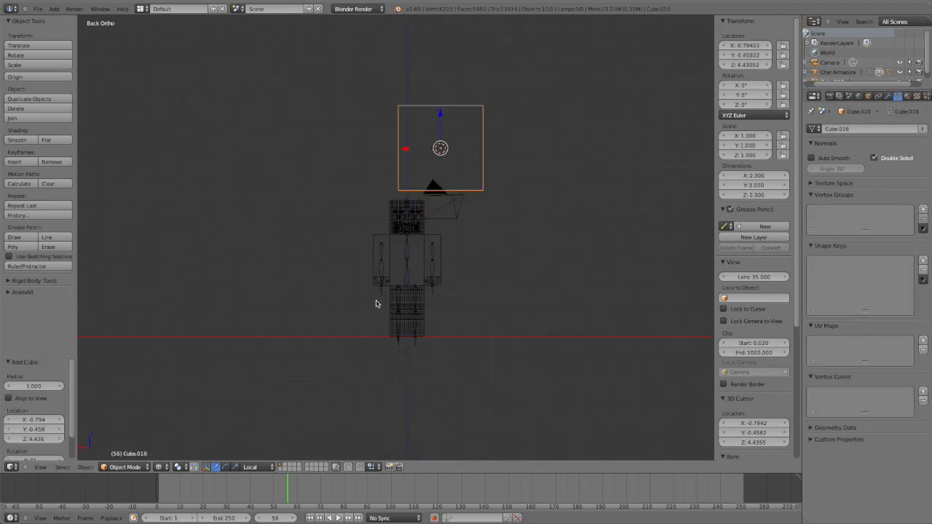
# Step: Clear the cube's location so it sits at the world origin, and recentre the 3D cursor
pyautogui.scroll(3, 575, 182)
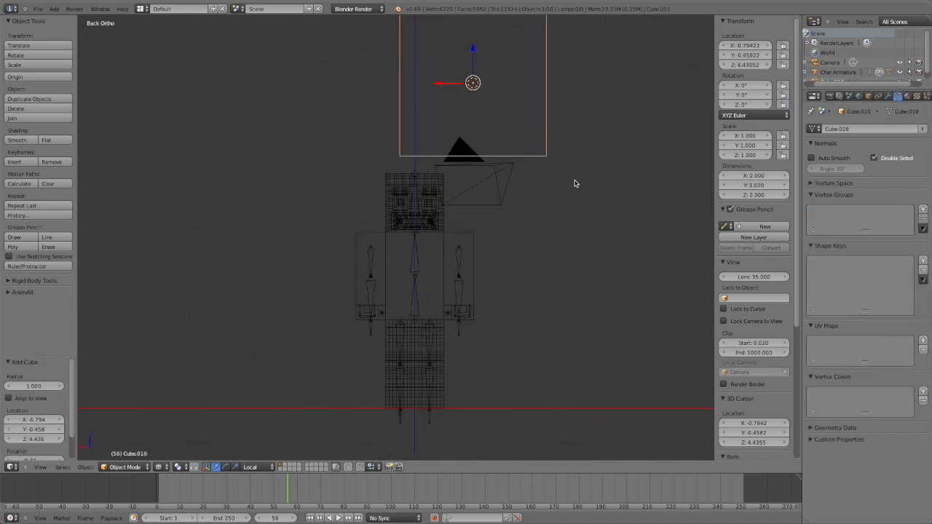
pyautogui.hotkey('alt', 'g')
pyautogui.hotkey('shift', 'c')
pyautogui.keyDown('shift'); pyautogui.moveTo(515, 232); pyautogui.dragTo(579, 230, button='middle'); pyautogui.keyUp('shift')
pyautogui.scroll(3, 566, 249)
pyautogui.keyDown('shift'); pyautogui.moveTo(529, 298); pyautogui.dragTo(622, 87, button='middle'); pyautogui.keyUp('shift')
# Step: Scale the cube's mesh by 0.1 in Edit Mode, then by about 0.3 again
pyautogui.press('Tab')
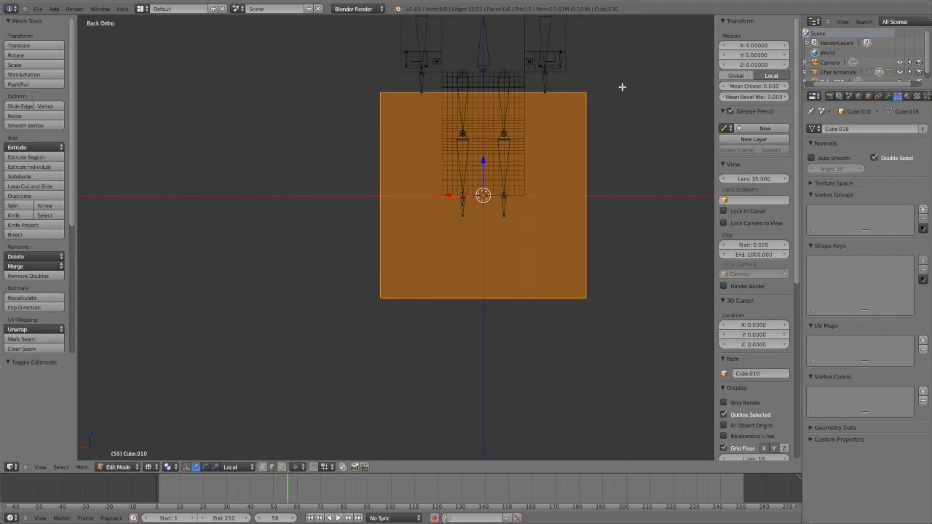
pyautogui.press('s')
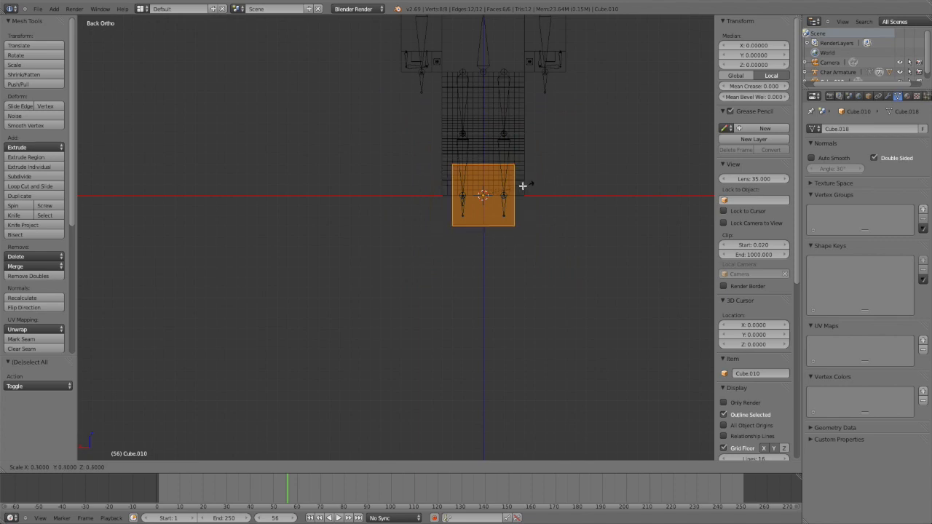
pyautogui.click(506, 193)
pyautogui.moveTo(511, 192)
pyautogui.keyDown('shift'); pyautogui.mouseDown(button='middle')
pyautogui.moveTo(483, 211)
pyautogui.moveTo(527, 200)
pyautogui.mouseUp(button='middle'); pyautogui.keyUp('shift')
pyautogui.press('s')
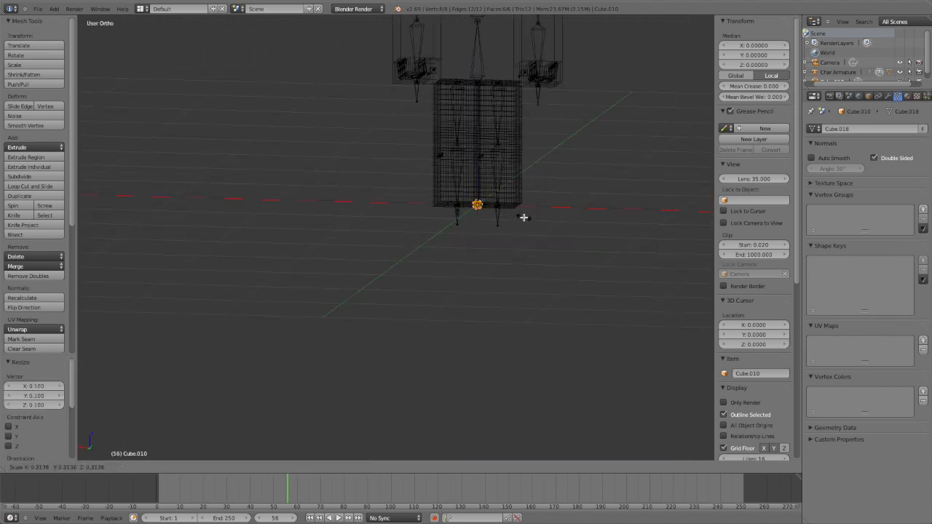
pyautogui.click(523, 217)
# Step: Move the small cube by 0.040 on X and -0.051 on Z, and scale it up by 1.594
pyautogui.press('ctrl+KP_1')
pyautogui.scroll(3, 510, 225)
pyautogui.keyDown('shift'); pyautogui.moveTo(504, 231); pyautogui.dragTo(389, 238, button='middle'); pyautogui.keyUp('shift')
pyautogui.press('g')
pyautogui.click(469, 226)
pyautogui.press('s')
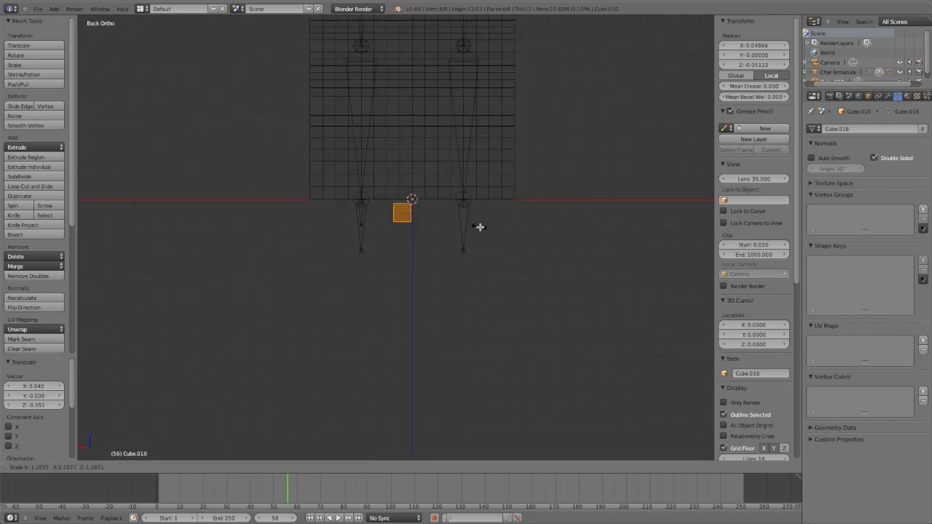
pyautogui.click(514, 231)
# Step: Move the cube in front of the character by about 0.85 on Y and 0.20 on Z, and snap it to the grid
pyautogui.press('ctrl+KP_3')
pyautogui.scroll(-3, 573, 218)
pyautogui.keyDown('shift'); pyautogui.moveTo(574, 218); pyautogui.dragTo(564, 216, button='middle'); pyautogui.keyUp('shift')
pyautogui.press('g')
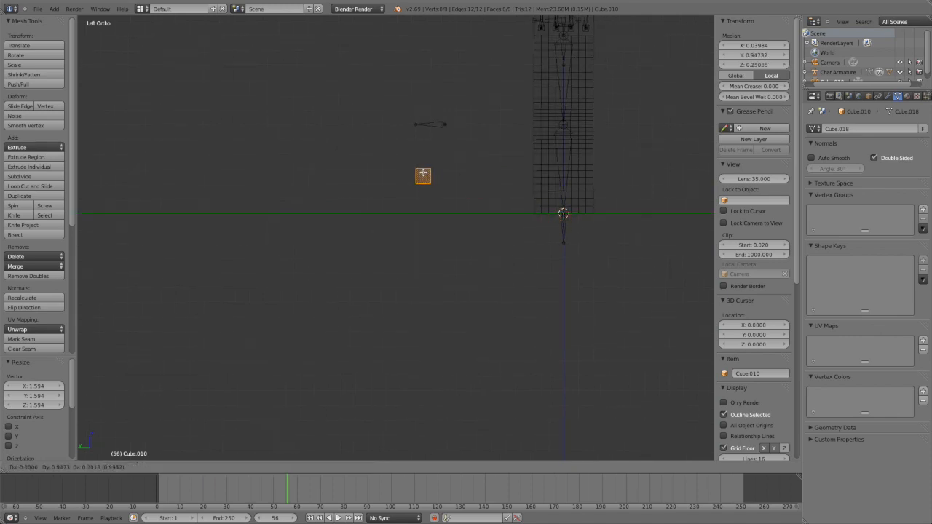
pyautogui.click(436, 188)
pyautogui.hotkey('shift', 's')
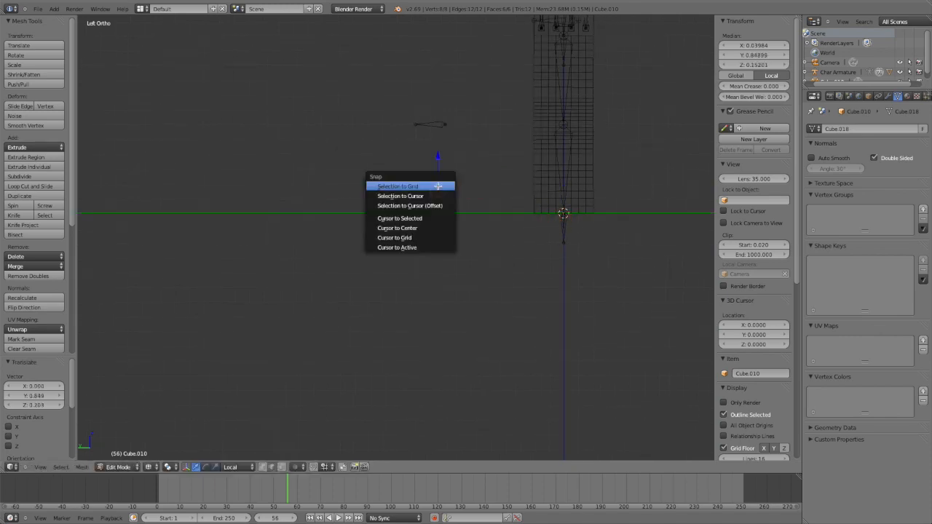
pyautogui.click(438, 186)
# Step: Duplicate the cube diagonally beside itself in the bottom view and stretch the original's side face by -0.2 along X
pyautogui.moveTo(443, 187); pyautogui.dragTo(455, 221, button='middle')
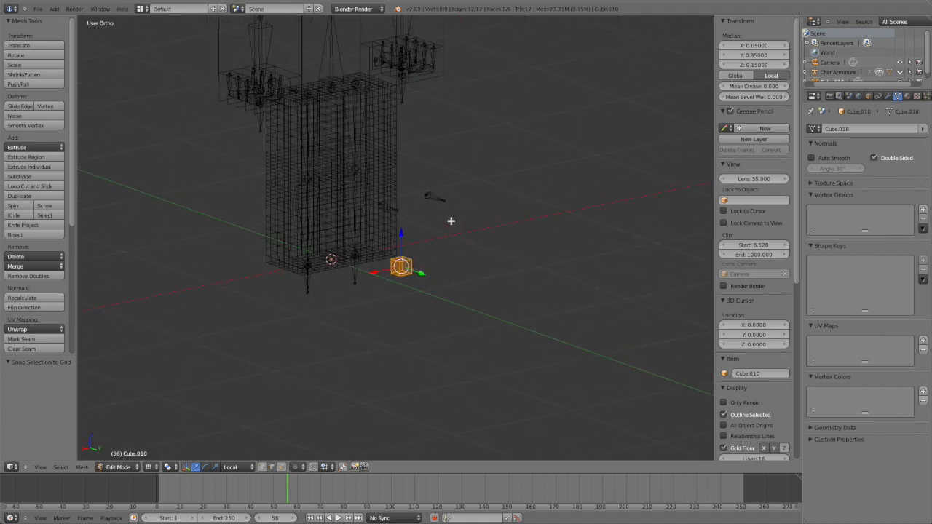
pyautogui.press('ctrl+KP_1')
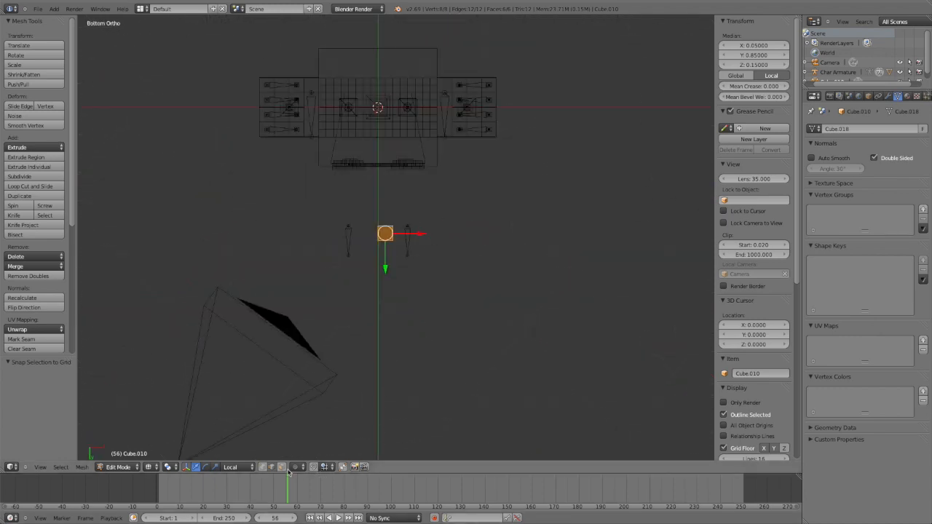
pyautogui.keyDown('shift'); pyautogui.moveTo(408, 249); pyautogui.dragTo(431, 260, button='middle'); pyautogui.keyUp('shift')
pyautogui.hotkey('shift', 'd')
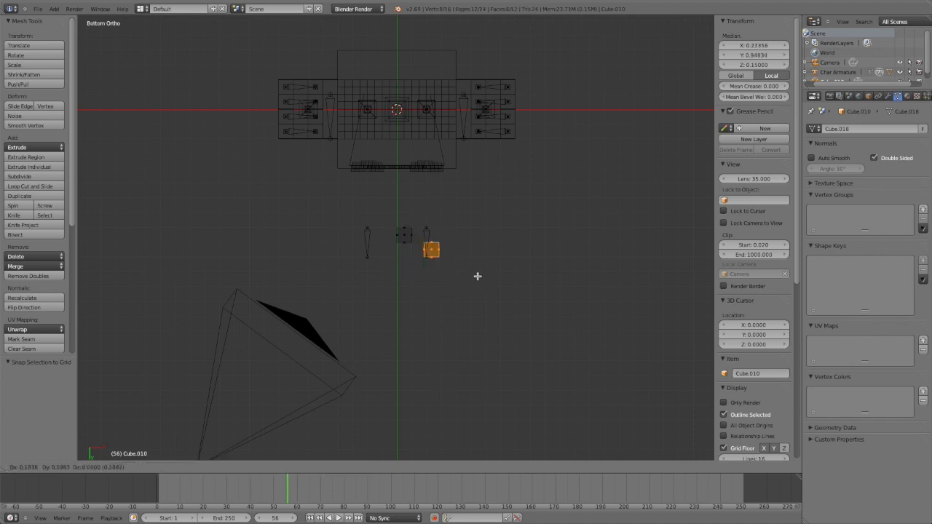
pyautogui.rightClick(451, 240)
pyautogui.keyDown('ctrl'); pyautogui.moveTo(427, 235); pyautogui.dragTo(396, 240); pyautogui.keyUp('ctrl')
# Step: Duplicate the corner cube to the opposite end of the stretched block, offset -0.4 along X
pyautogui.keyDown('shift'); pyautogui.moveTo(405, 252); pyautogui.dragTo(454, 268, button='middle'); pyautogui.keyUp('shift')
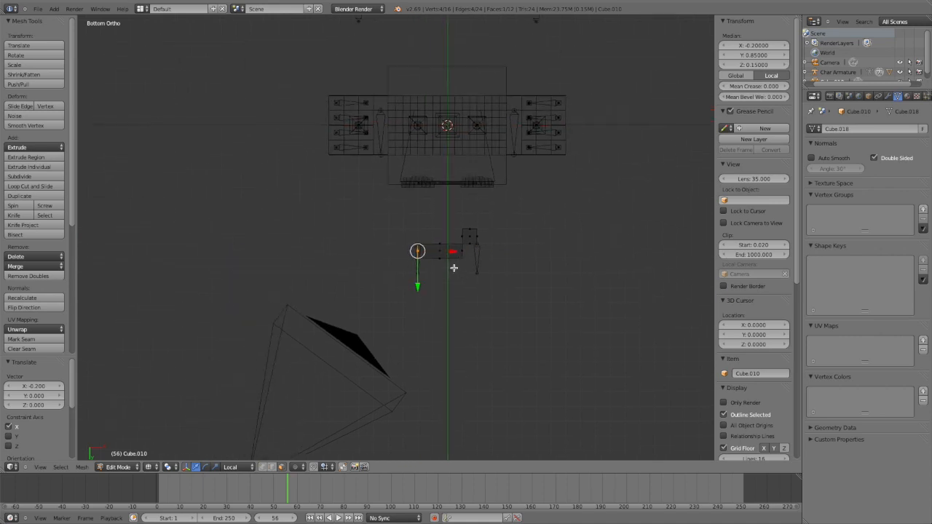
pyautogui.hotkey('shift', 'd')
pyautogui.click(436, 236)
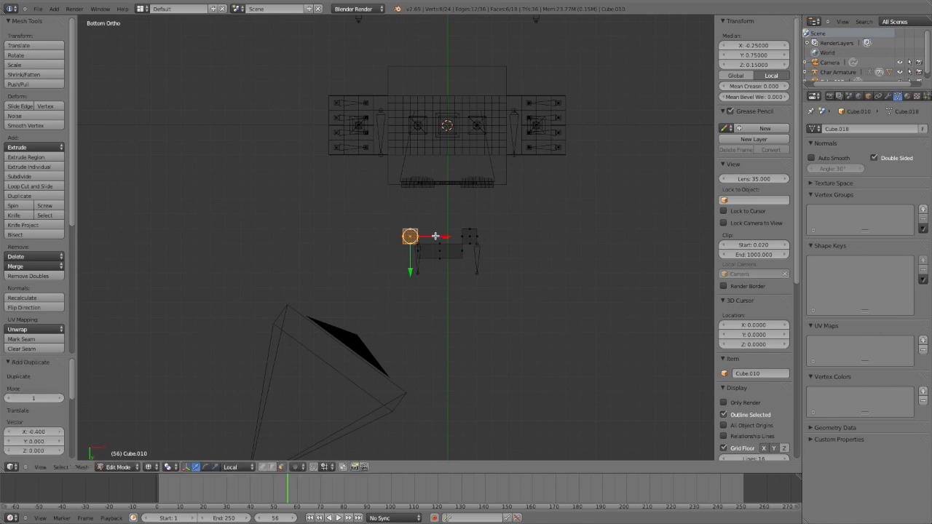
# Step: Select all three blocks of the shape and move them by 0.059 on X and -0.547 on Y, under the head
pyautogui.press('Tab')
pyautogui.press('Tab')
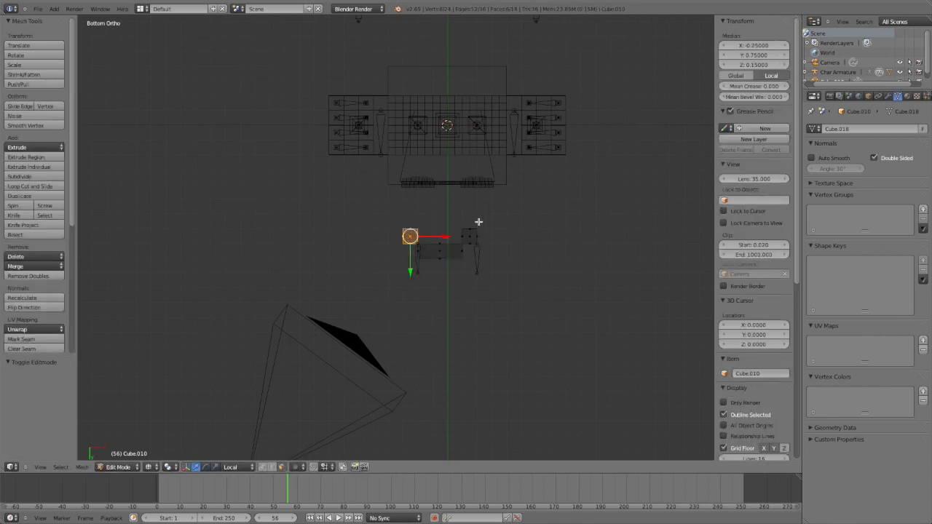
pyautogui.press('a')
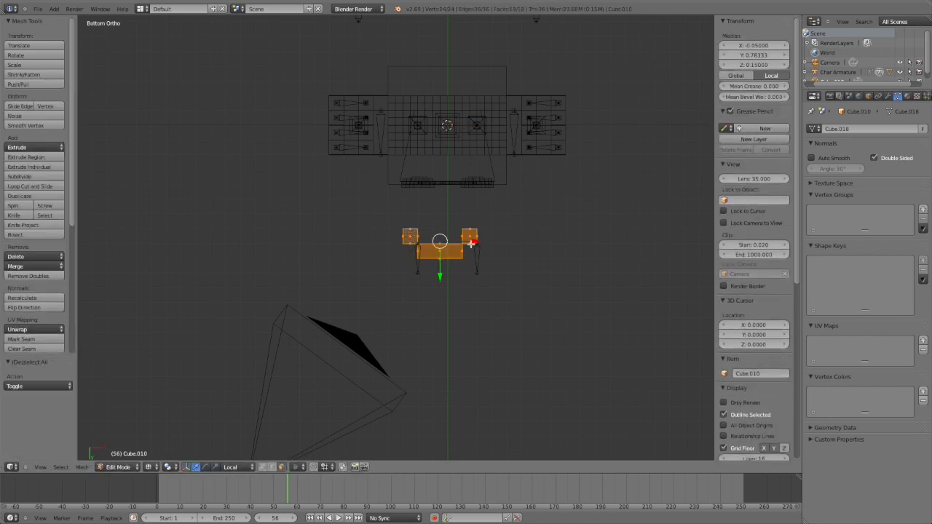
pyautogui.press('g')
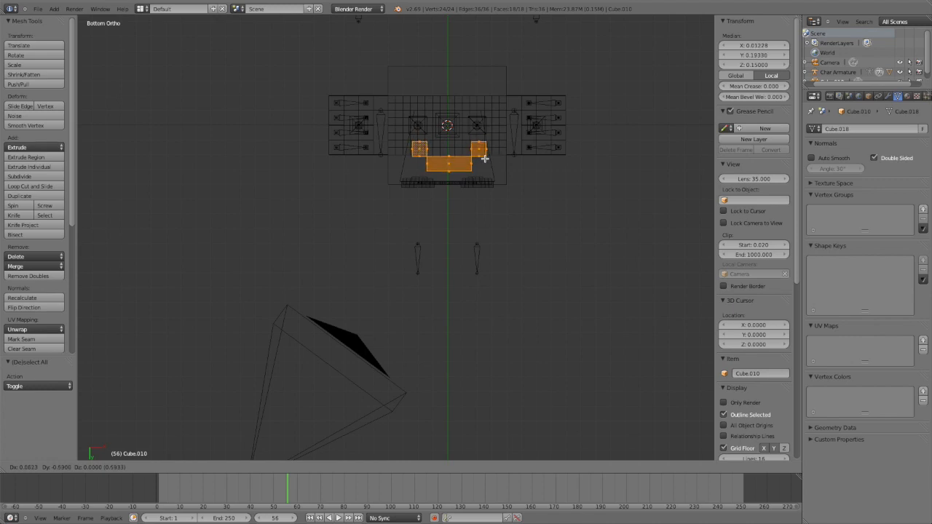
pyautogui.click(485, 165)
pyautogui.moveTo(483, 170); pyautogui.dragTo(463, 156, button='middle')
pyautogui.scroll(-3, 424, 213)
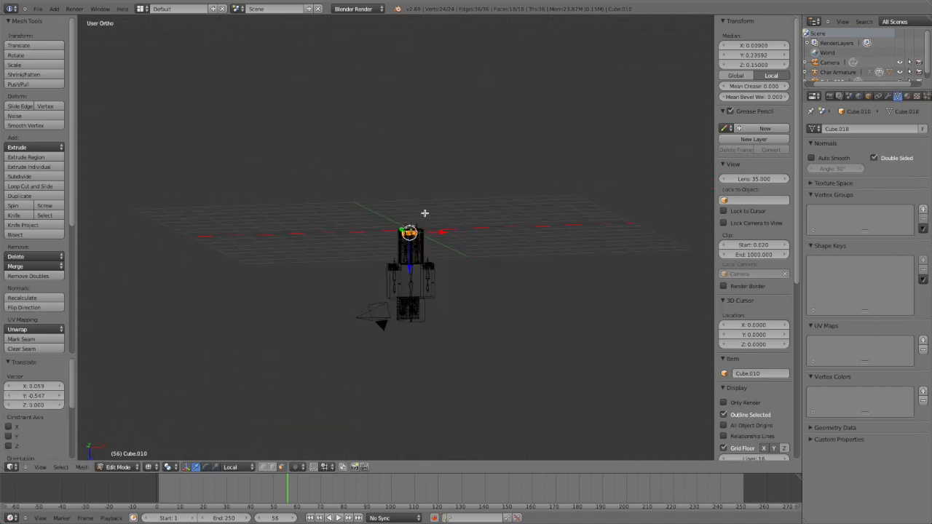
# Step: Raise the three-block shape 2.382 along local Z to mouth height inside the character's head
pyautogui.press('KP_7')
pyautogui.moveTo(425, 212); pyautogui.dragTo(384, 290, button='middle')
pyautogui.scroll(2, 405, 211)
pyautogui.scroll(-1, 383, 290)
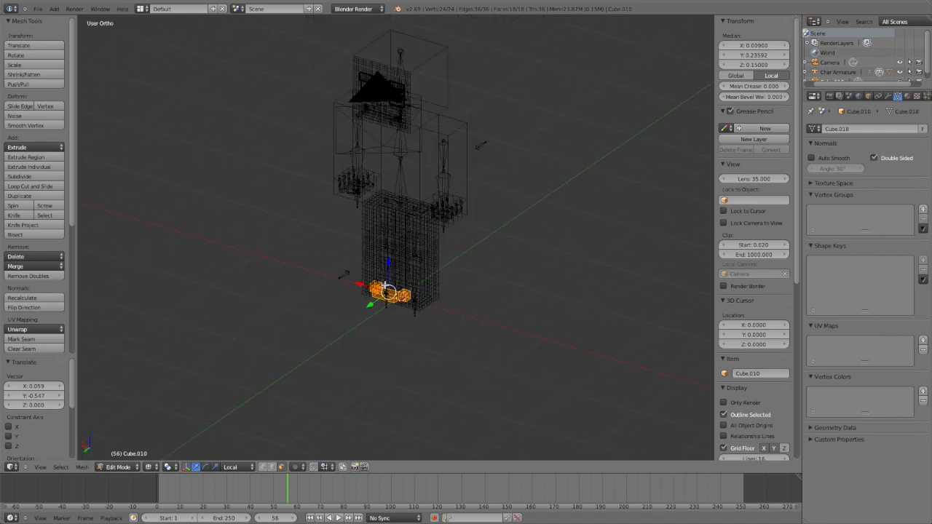
pyautogui.press('g')
pyautogui.press('z')
pyautogui.press('z')
pyautogui.click(403, 88)
pyautogui.keyDown('shift'); pyautogui.moveTo(404, 88); pyautogui.dragTo(416, 219, button='middle'); pyautogui.keyUp('shift')
pyautogui.scroll(4, 503, 202)
pyautogui.moveTo(371, 271); pyautogui.dragTo(445, 284, button='middle')
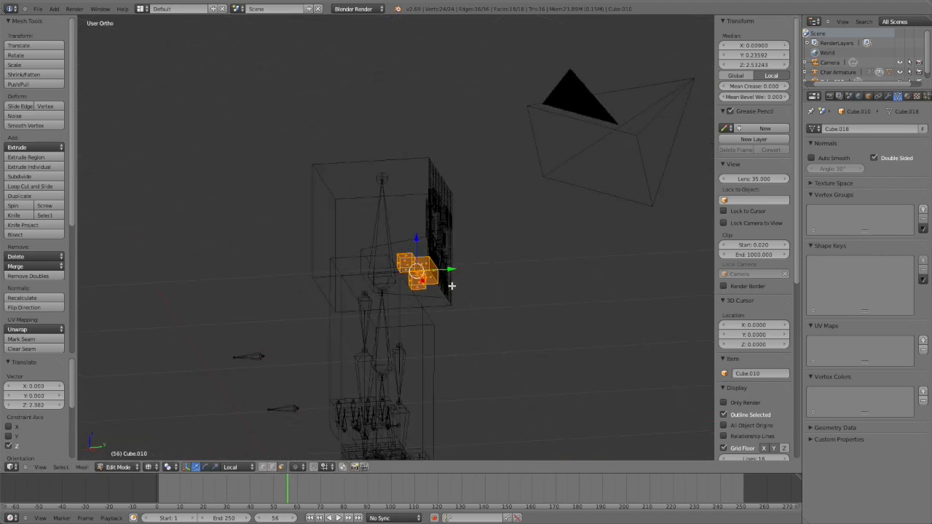
pyautogui.scroll(4, 486, 279)
pyautogui.moveTo(509, 269); pyautogui.dragTo(415, 248, button='middle')
# Step: Show the model in solid shading, select the face mesh, and raise its mouth op shape key to open the mouth
pyautogui.press('Tab')
pyautogui.rightClick(537, 197)
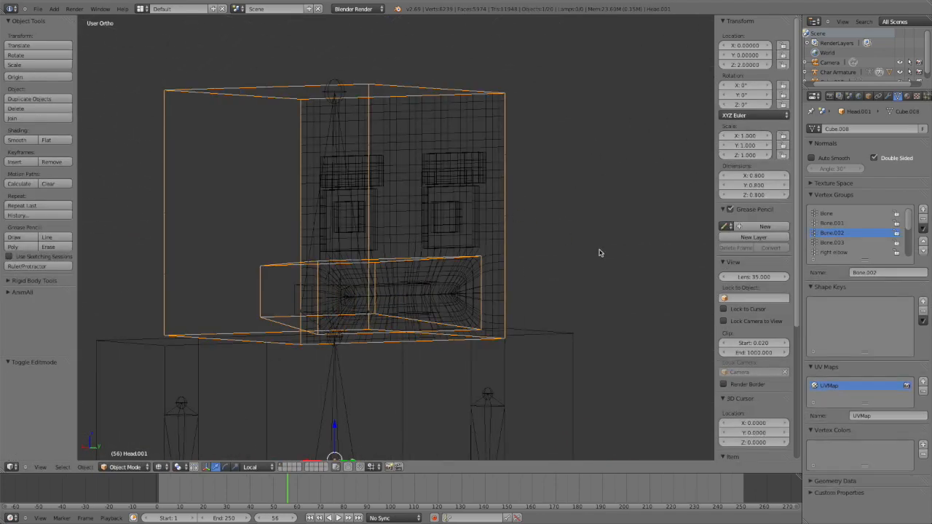
pyautogui.press('z')
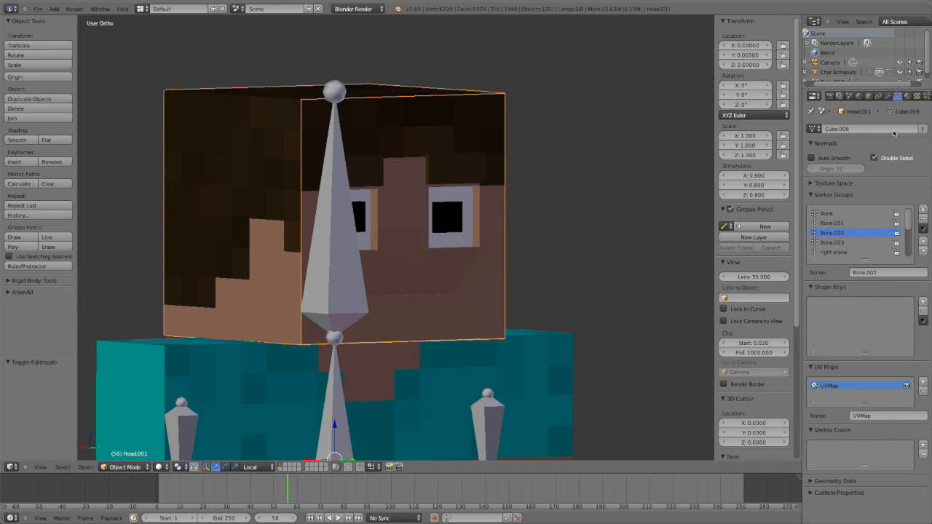
pyautogui.click(889, 97)
pyautogui.click(897, 96)
pyautogui.rightClick(478, 122)
pyautogui.moveTo(477, 121); pyautogui.dragTo(524, 139, button='middle')
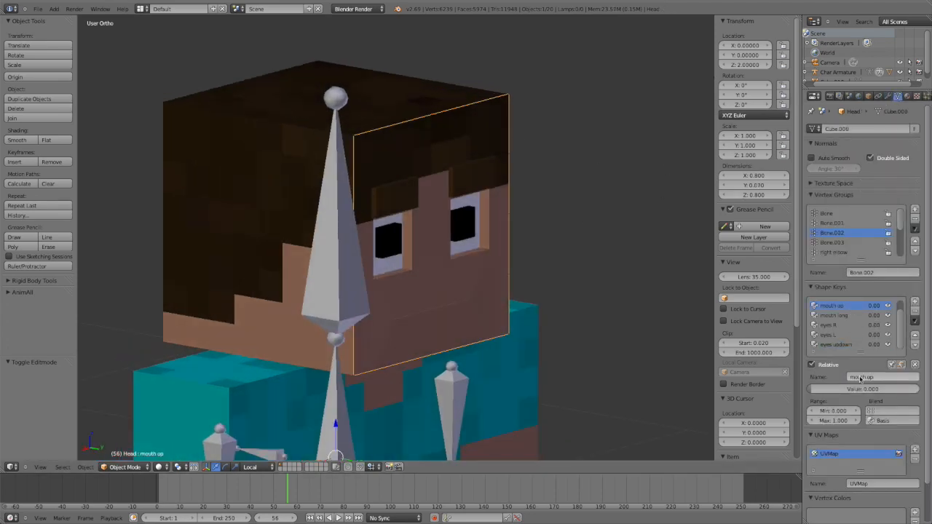
pyautogui.moveTo(851, 389); pyautogui.dragTo(919, 389)
# Step: Edit the three-block shape again and lower it along Z into the lower part of the mouth opening as teeth
pyautogui.moveTo(406, 327); pyautogui.dragTo(455, 310, button='middle')
pyautogui.rightClick(379, 300)
pyautogui.press('Tab')
pyautogui.scroll(4, 393, 319)
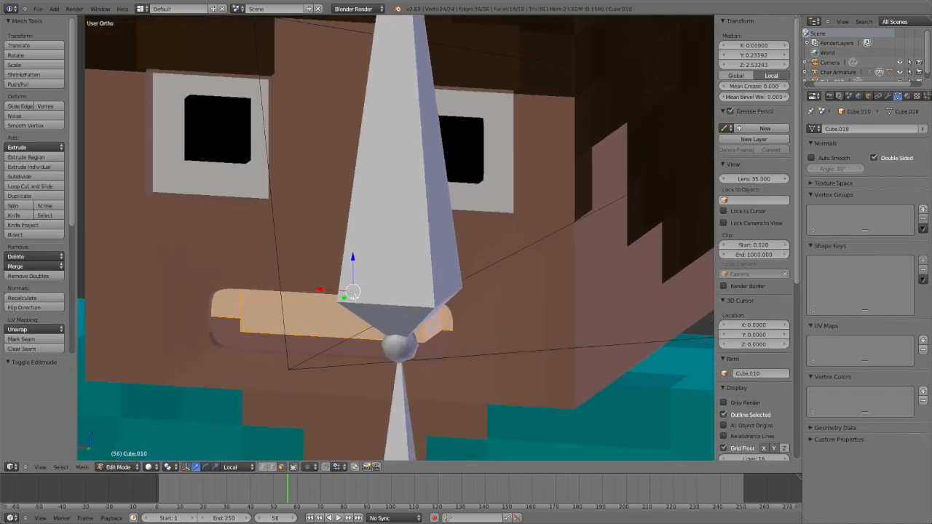
pyautogui.moveTo(349, 271); pyautogui.dragTo(351, 287)
pyautogui.moveTo(348, 321); pyautogui.dragTo(348, 321)
pyautogui.moveTo(348, 321); pyautogui.dragTo(362, 305, button='middle')
pyautogui.moveTo(362, 305); pyautogui.dragTo(362, 311)
# Step: Select the undersides of the tooth blocks and raise them slightly along Z to make the row thinner
pyautogui.moveTo(362, 312); pyautogui.dragTo(395, 325, button='middle')
pyautogui.moveTo(393, 323); pyautogui.dragTo(393, 322)
pyautogui.moveTo(393, 321); pyautogui.dragTo(378, 317, button='middle')
pyautogui.rightClick(378, 316)
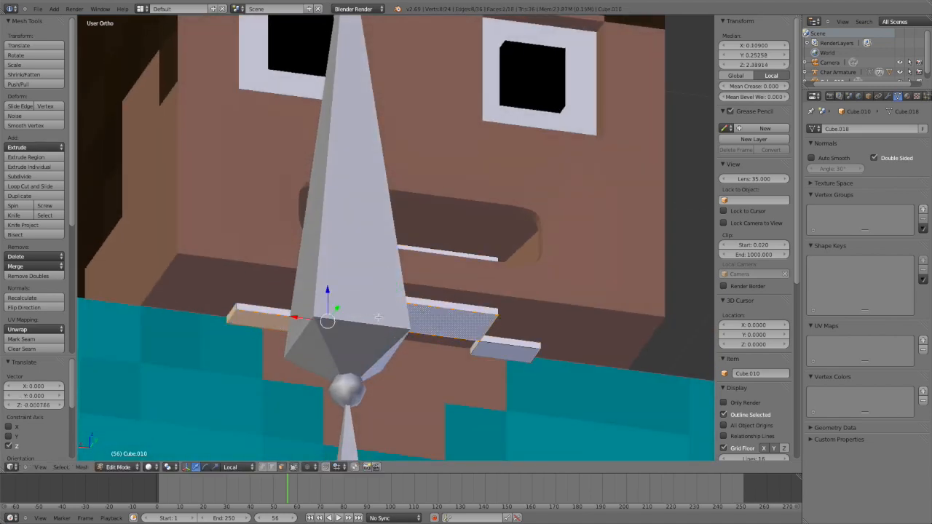
pyautogui.moveTo(389, 311); pyautogui.dragTo(388, 307)
pyautogui.moveTo(388, 307)
pyautogui.mouseDown(button='middle')
pyautogui.moveTo(330, 340)
pyautogui.moveTo(332, 300)
pyautogui.moveTo(342, 289)
pyautogui.moveTo(385, 305)
pyautogui.mouseUp(button='middle')
# Step: Duplicate the whole tooth row and raise the copy 0.134 along Z as the upper teeth
pyautogui.press('a')
pyautogui.press('a')
pyautogui.hotkey('shift', 'd')
pyautogui.click(386, 320)
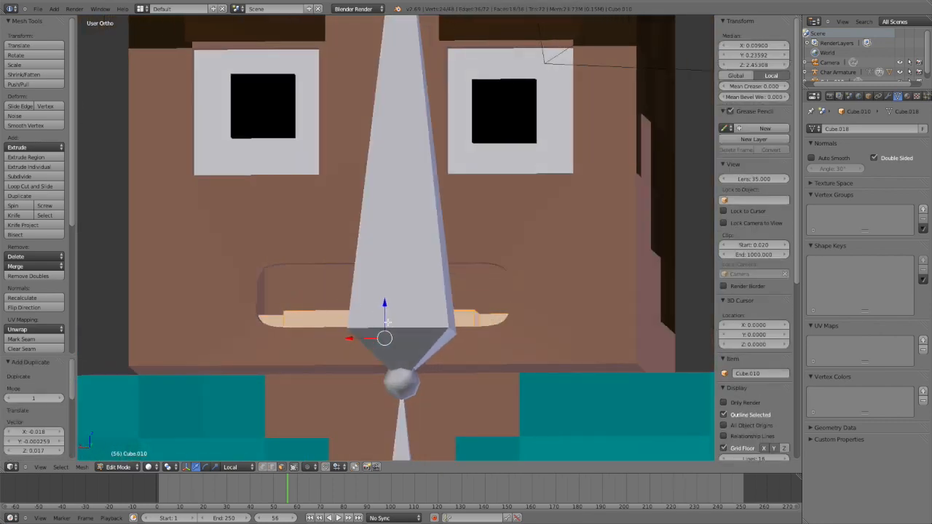
pyautogui.press('g')
pyautogui.press('z')
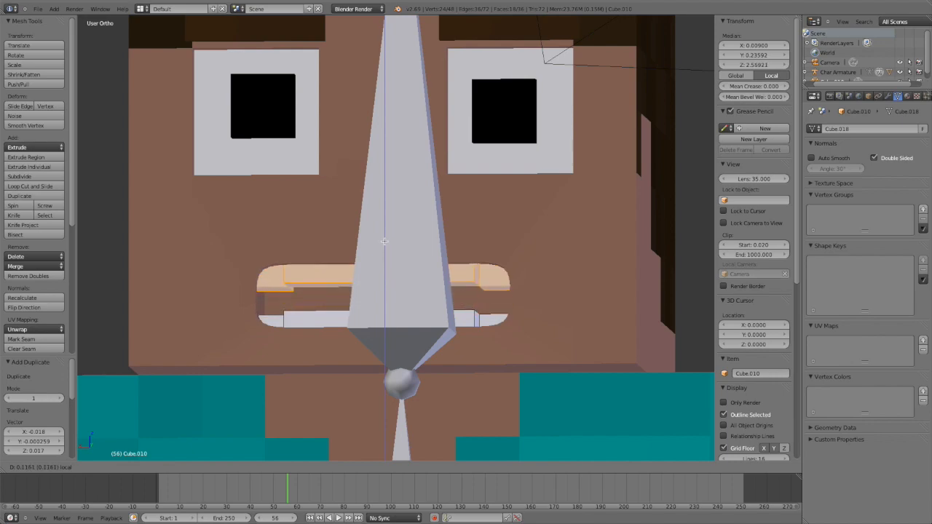
pyautogui.click(386, 230)
# Step: Box-select the whole lower tooth row in wireframe and raise it about 0.017 along local Z
pyautogui.moveTo(427, 289); pyautogui.dragTo(284, 315, button='middle')
pyautogui.press('z')
pyautogui.rightClick(279, 316)
pyautogui.press('b')
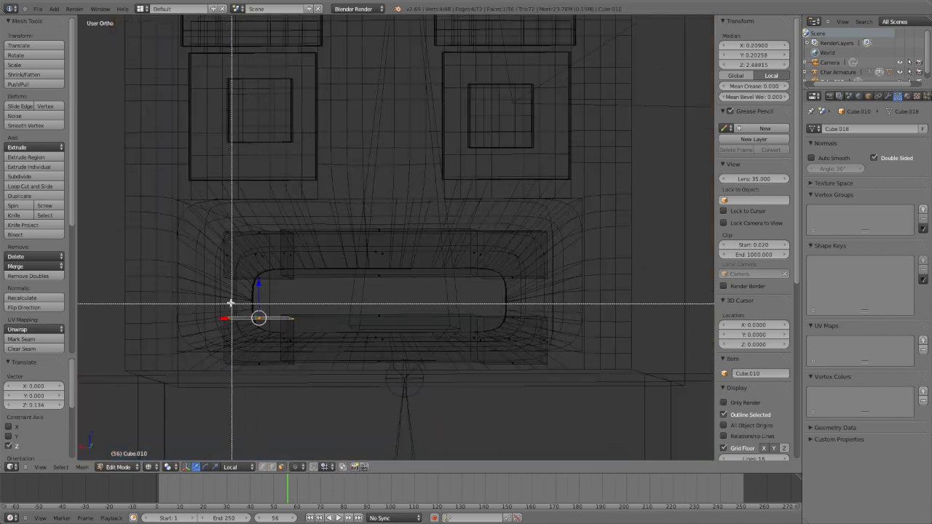
pyautogui.moveTo(228, 308); pyautogui.dragTo(669, 389)
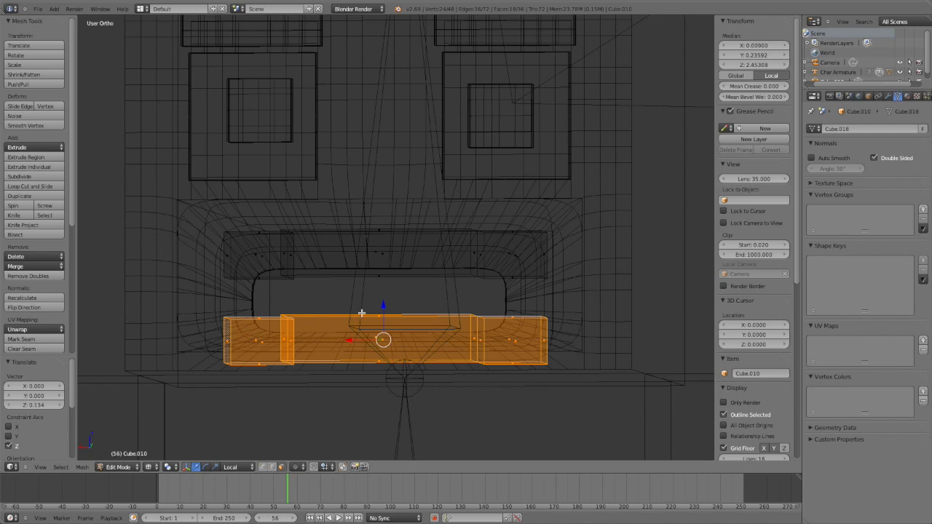
pyautogui.press('z')
pyautogui.press('g')
pyautogui.press('z')
pyautogui.press('z')
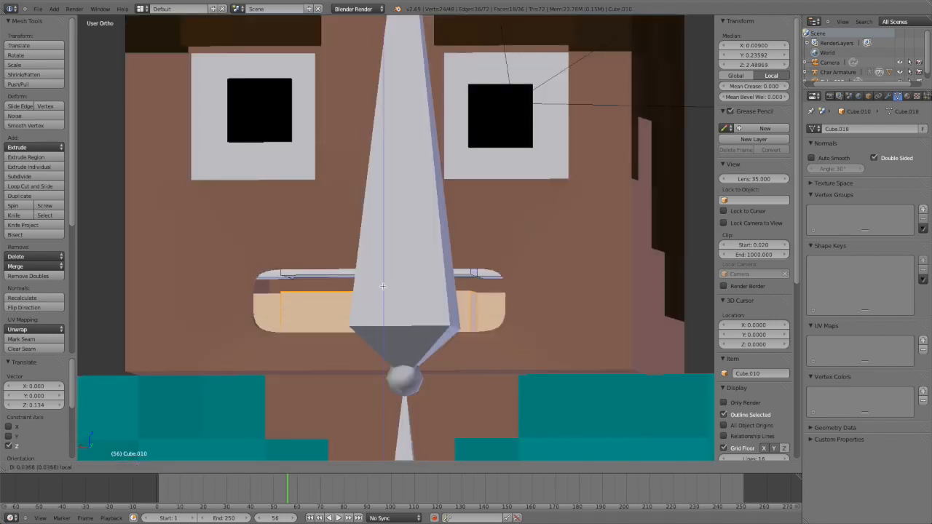
pyautogui.click(382, 286)
pyautogui.moveTo(382, 286); pyautogui.dragTo(342, 346, button='middle')
pyautogui.press('g')
pyautogui.press('z')
pyautogui.press('z')
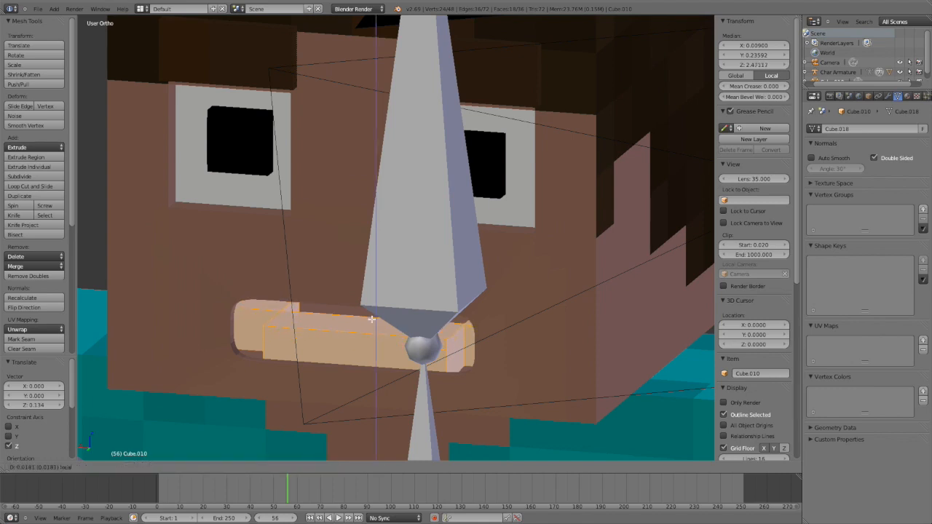
# Step: Select the top faces of the lower tooth row and raise them along Z toward the upper teeth
pyautogui.rightClick(276, 311)
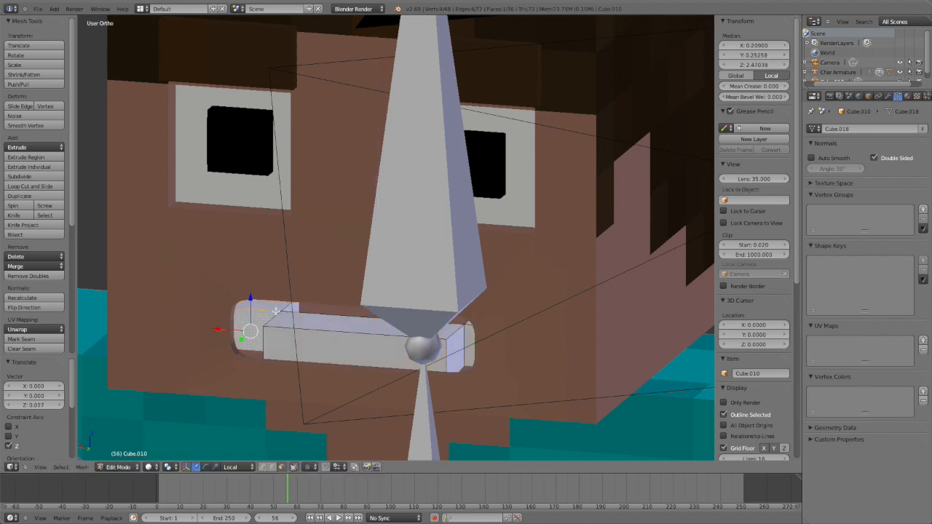
pyautogui.keyDown('shift'); pyautogui.rightClick(411, 303); pyautogui.keyUp('shift')
pyautogui.moveTo(373, 299); pyautogui.dragTo(375, 287)
pyautogui.moveTo(377, 276); pyautogui.dragTo(388, 265, button='middle')
# Step: Lower the bottom faces of the upper tooth row along Z, leaving a narrow gap above the lower teeth
pyautogui.moveTo(380, 271); pyautogui.dragTo(380, 285)
pyautogui.moveTo(269, 298); pyautogui.dragTo(259, 277, button='middle')
pyautogui.keyDown('shift'); pyautogui.rightClick(300, 263); pyautogui.keyUp('shift')
pyautogui.moveTo(363, 260); pyautogui.dragTo(450, 263, button='middle')
pyautogui.moveTo(408, 247); pyautogui.dragTo(407, 255)
pyautogui.moveTo(408, 255); pyautogui.dragTo(429, 308, button='middle')
pyautogui.press('Tab')
pyautogui.press('Tab')
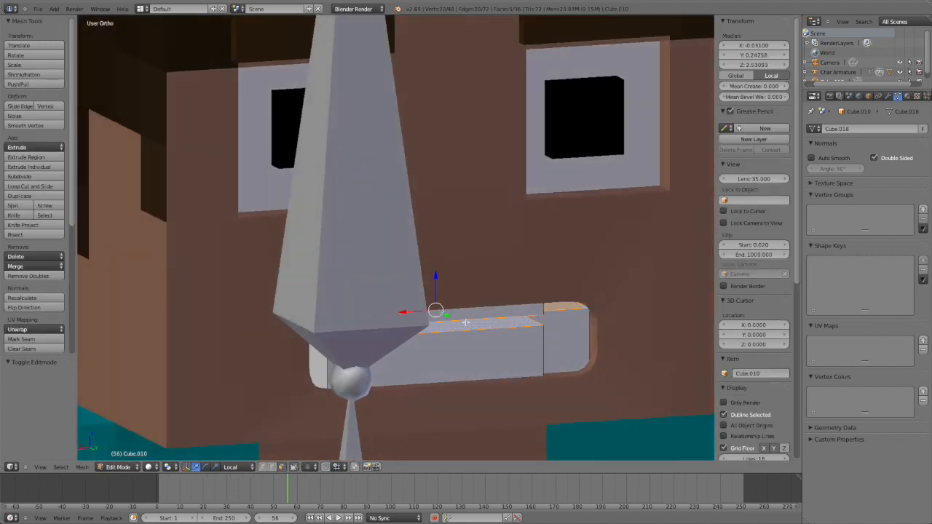
pyautogui.moveTo(480, 323); pyautogui.dragTo(384, 313, button='middle')
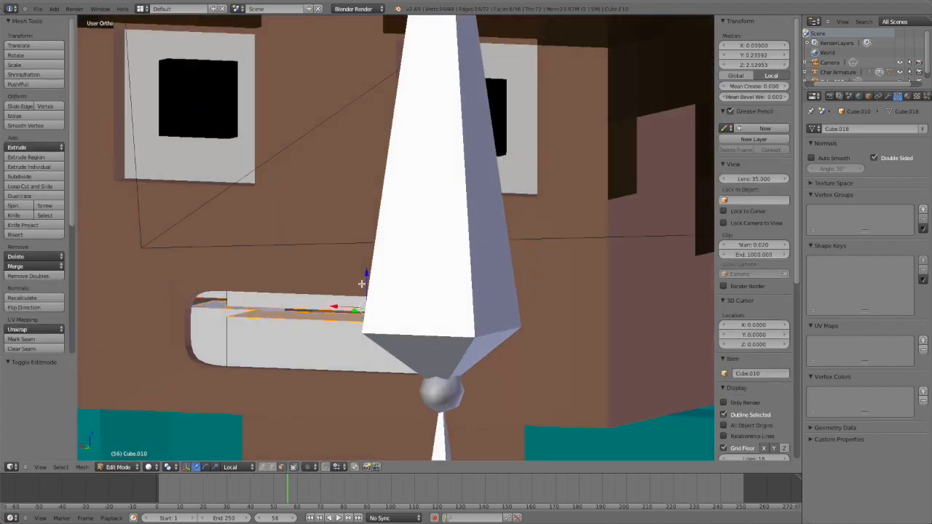
pyautogui.moveTo(366, 285); pyautogui.dragTo(470, 319, button='middle')
pyautogui.press('Tab')
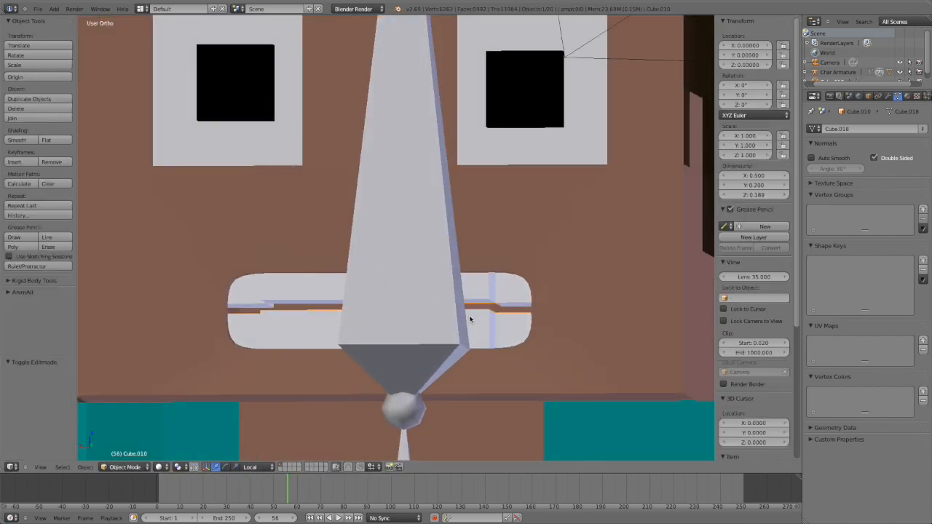
# Step: Reset the face mesh's mouth op shape key to 0.000 and display the model in wireframe
pyautogui.rightClick(629, 303)
pyautogui.scroll(-2, 696, 305)
pyautogui.moveTo(875, 389); pyautogui.dragTo(826, 389)
pyautogui.press('z')
pyautogui.moveTo(510, 295); pyautogui.dragTo(547, 288, button='middle')
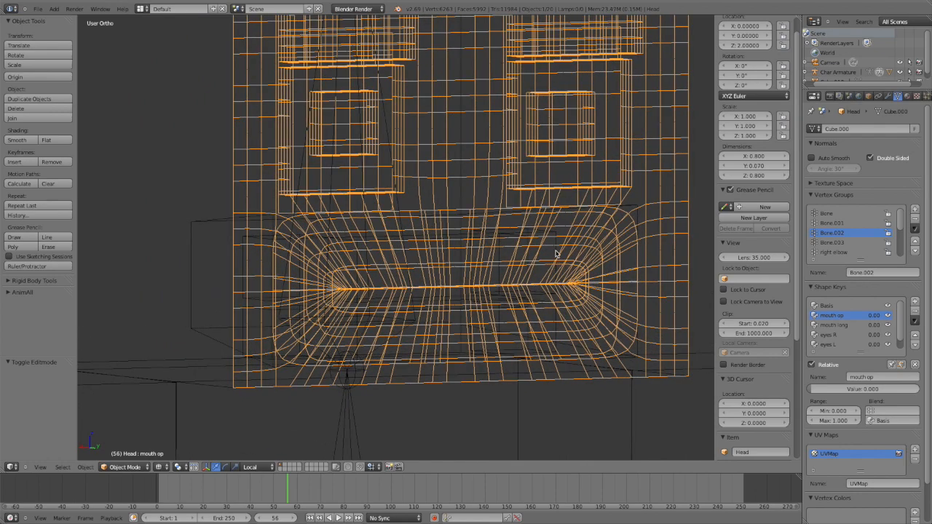
# Step: Raise the facing inner faces of both tooth rows 0.019 along Z to align their gap with the closed mouth line
pyautogui.rightClick(560, 284)
pyautogui.press('Tab')
pyautogui.press('g')
pyautogui.press('z')
pyautogui.press('z')
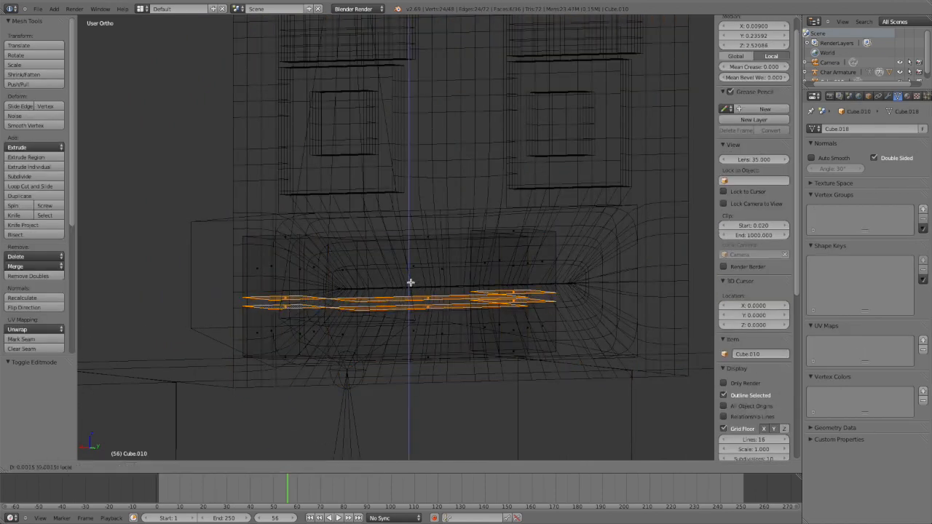
pyautogui.click(409, 275)
pyautogui.moveTo(410, 277)
pyautogui.mouseDown(button='middle')
pyautogui.moveTo(391, 273)
pyautogui.moveTo(409, 284)
pyautogui.mouseUp(button='middle')
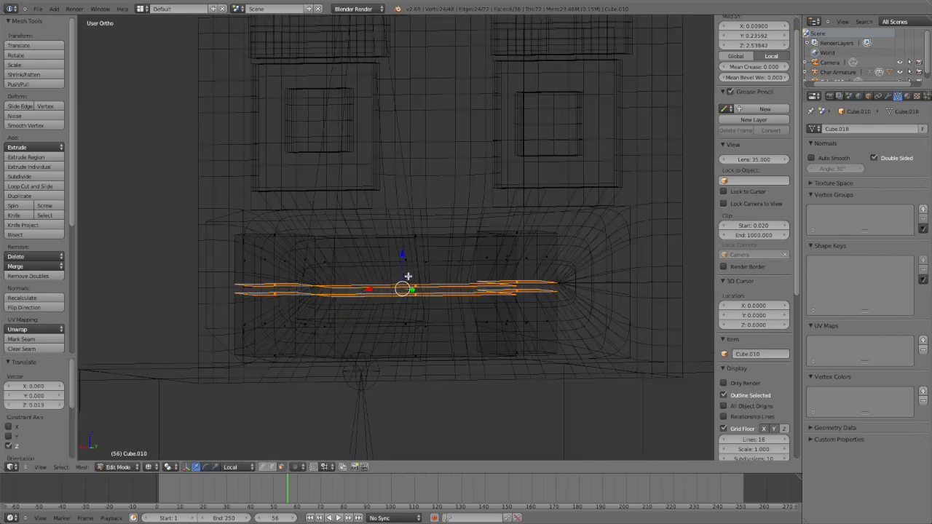
pyautogui.press('Tab')
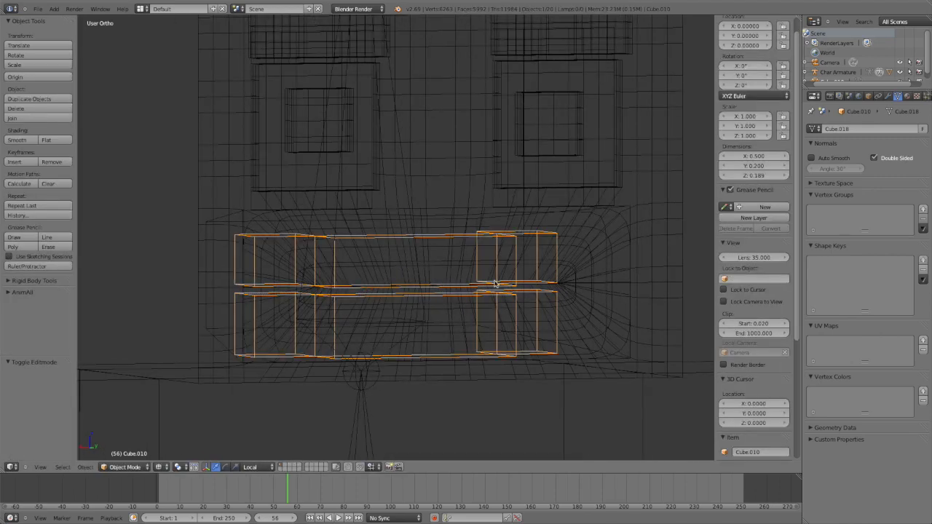
# Step: Try to join the tooth blocks into the face mesh
pyautogui.keyDown('shift'); pyautogui.rightClick(666, 259); pyautogui.keyUp('shift')
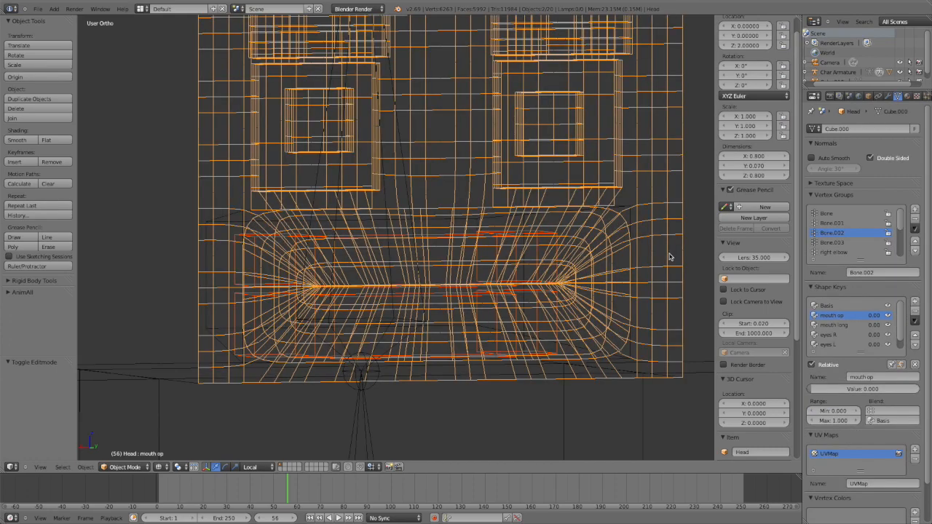
pyautogui.hotkey('ctrl', 'j')
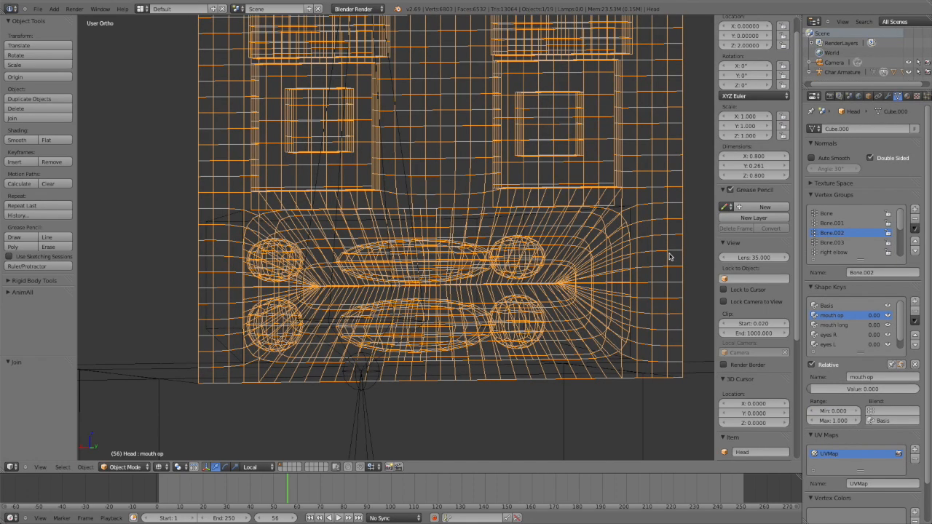
pyautogui.press('Tab')
pyautogui.moveTo(545, 291); pyautogui.dragTo(564, 303, button='middle')
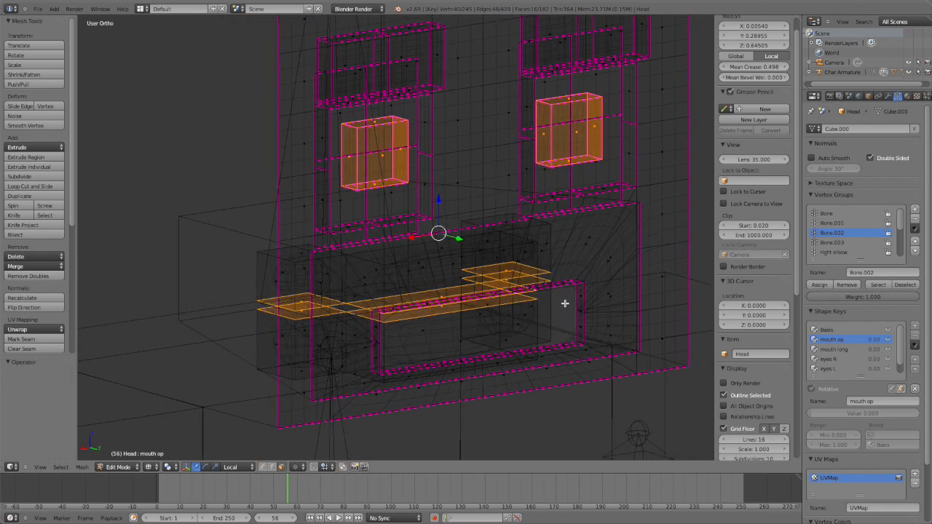
pyautogui.press('Tab')
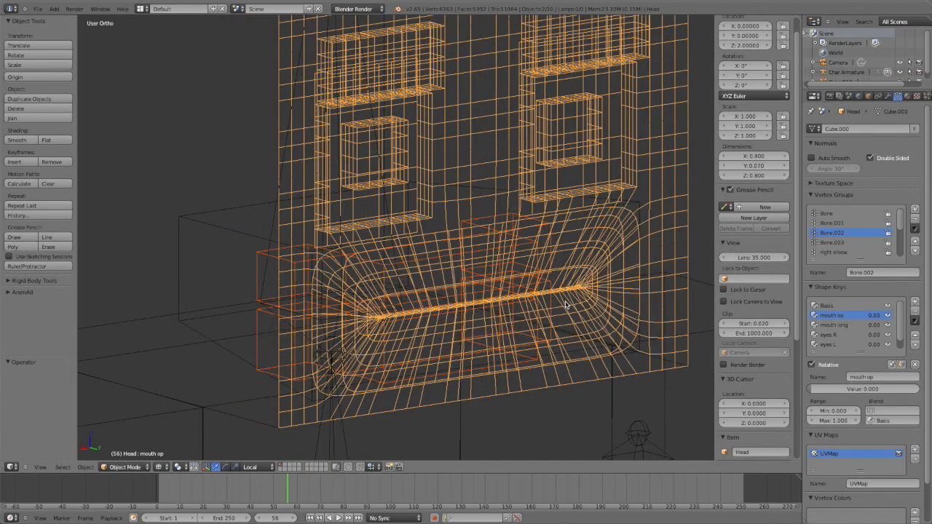
# Step: Set the mean crease of all tooth block edges to 1.000
pyautogui.rightClick(539, 248)
pyautogui.press('Tab')
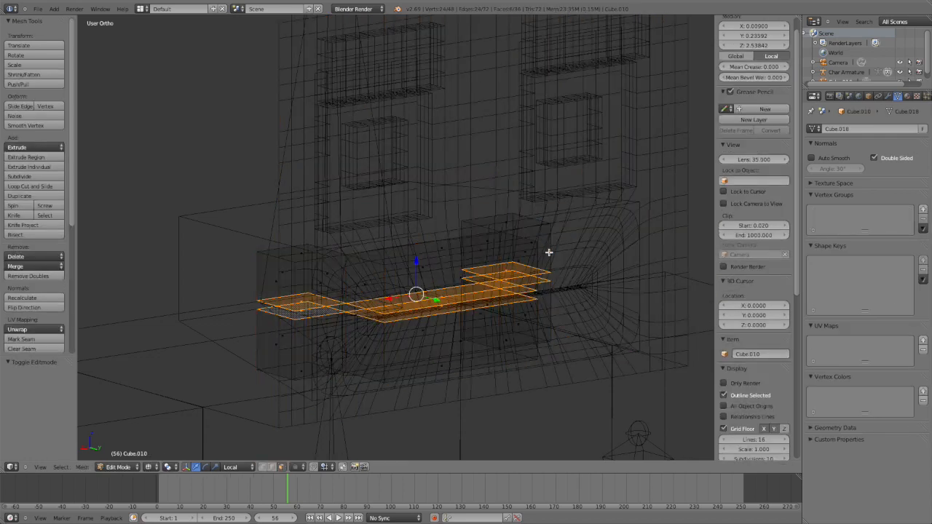
pyautogui.press('a')
pyautogui.scroll(1, 725, 110)
pyautogui.moveTo(744, 86); pyautogui.dragTo(786, 86)
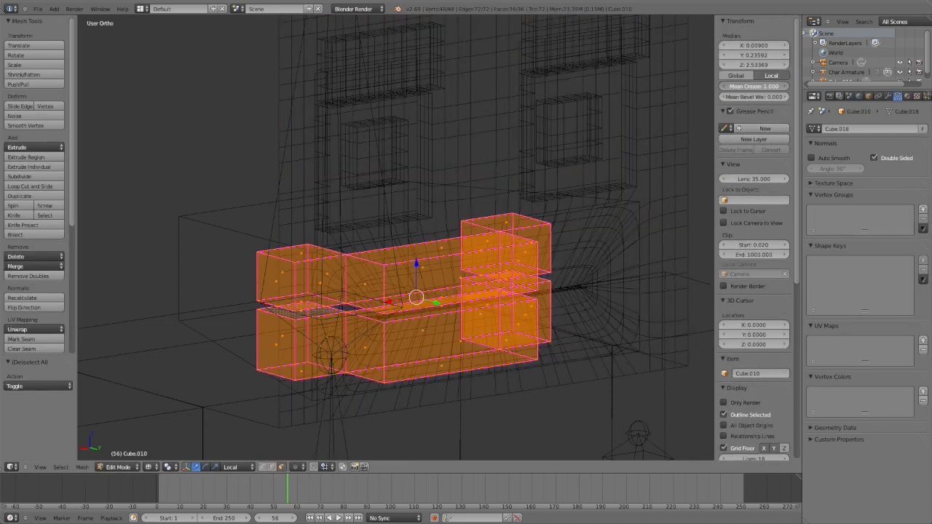
pyautogui.press('Tab')
# Step: Join the creased tooth blocks into the face mesh and open the combined mesh for editing in solid shading
pyautogui.rightClick(677, 209)
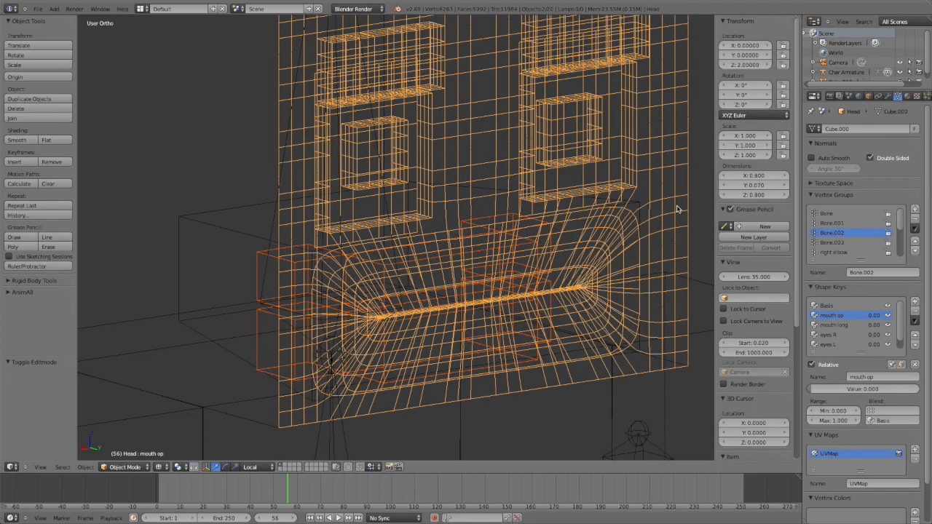
pyautogui.hotkey('ctrl', 'j')
pyautogui.moveTo(632, 223); pyautogui.dragTo(553, 250, button='middle')
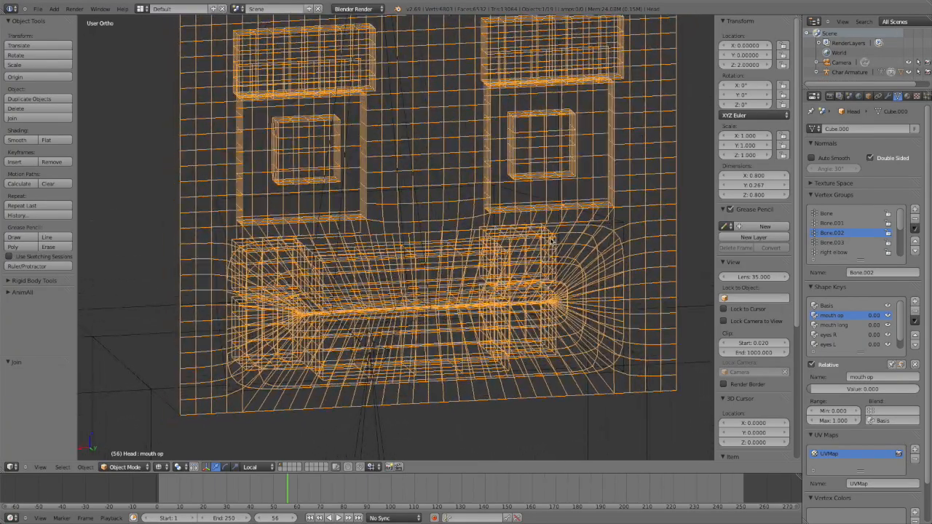
pyautogui.press('Tab')
pyautogui.moveTo(499, 238)
pyautogui.mouseDown(button='middle')
pyautogui.moveTo(516, 231)
pyautogui.moveTo(527, 210)
pyautogui.mouseUp(button='middle')
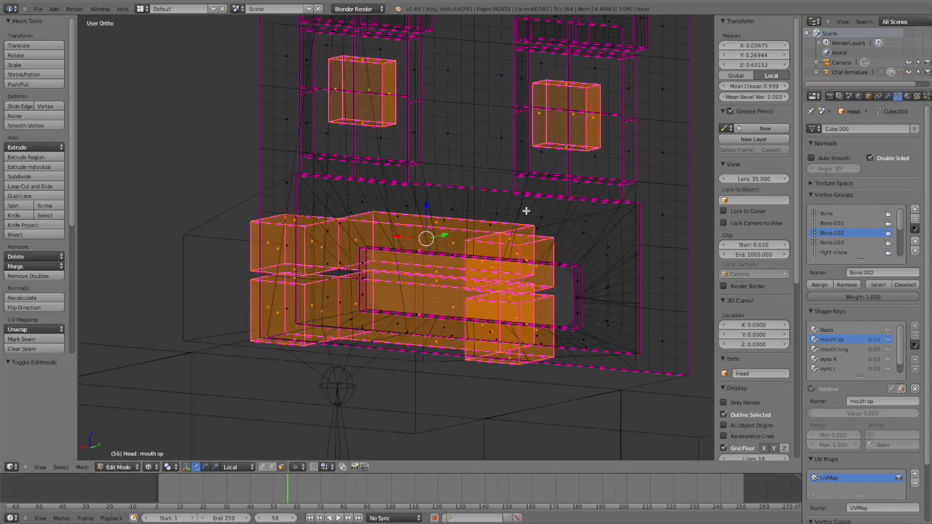
pyautogui.scroll(2, 526, 211)
pyautogui.press('z')
pyautogui.moveTo(456, 270)
pyautogui.mouseDown(button='middle')
pyautogui.moveTo(421, 279)
pyautogui.moveTo(313, 349)
pyautogui.moveTo(195, 321)
pyautogui.mouseUp(button='middle')
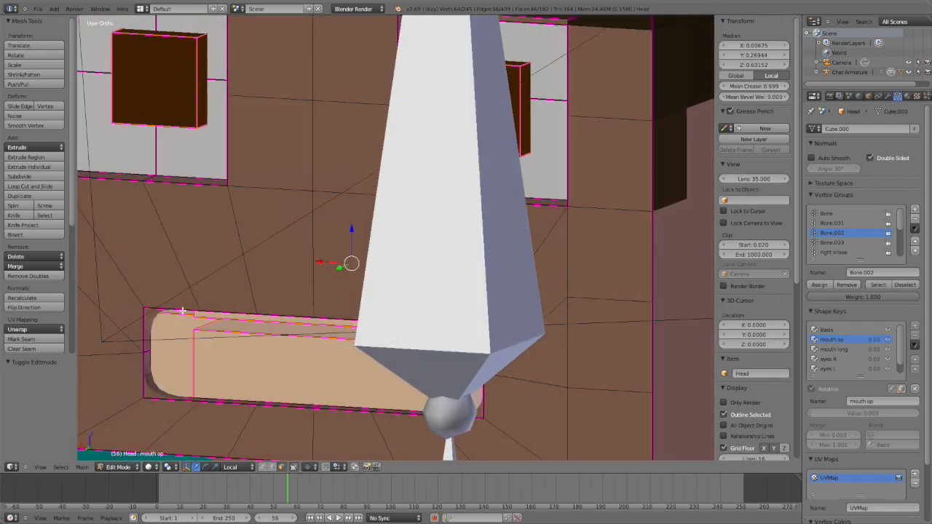
# Step: Lower the top faces of the bottom tooth row about 0.054 along Z in the mouth op shape key
pyautogui.rightClick(182, 312)
pyautogui.moveTo(301, 331); pyautogui.dragTo(596, 333, button='middle')
pyautogui.keyDown('shift'); pyautogui.rightClick(590, 312); pyautogui.keyUp('shift')
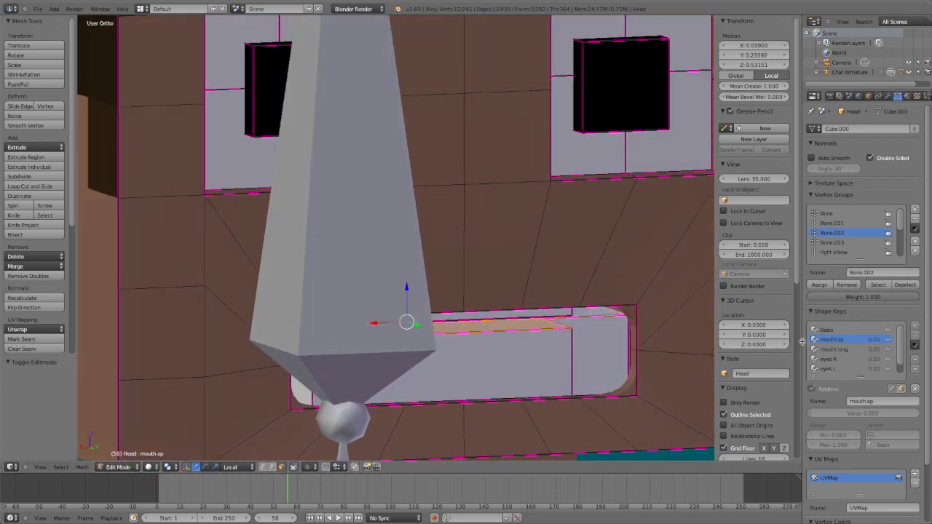
pyautogui.moveTo(515, 357); pyautogui.dragTo(457, 332, button='middle')
pyautogui.press('g')
pyautogui.press('z')
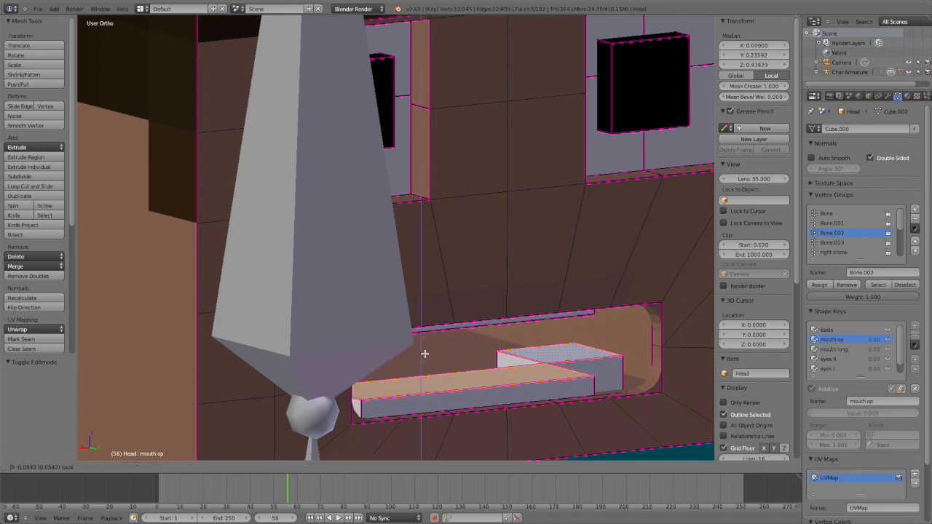
pyautogui.click(425, 343)
pyautogui.moveTo(425, 343); pyautogui.dragTo(386, 335, button='middle')
pyautogui.press('Tab')
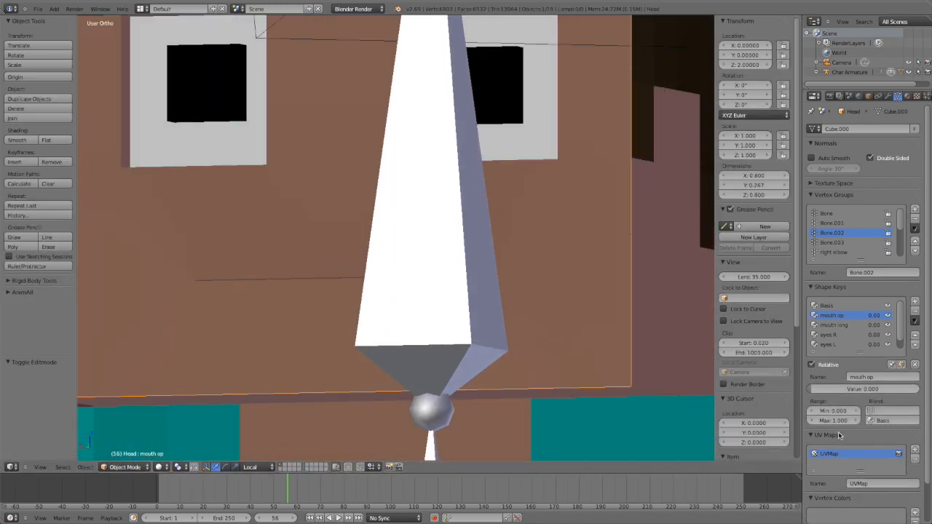
# Step: Raise the mouth op shape key value to 1.000 to check how the teeth sit in the open mouth
pyautogui.moveTo(835, 390); pyautogui.dragTo(905, 390)
pyautogui.moveTo(393, 283); pyautogui.dragTo(449, 300, button='middle')
pyautogui.moveTo(832, 390); pyautogui.dragTo(917, 390)
pyautogui.press('Tab')
pyautogui.moveTo(373, 393); pyautogui.dragTo(412, 319, button='middle')
pyautogui.press('Tab')
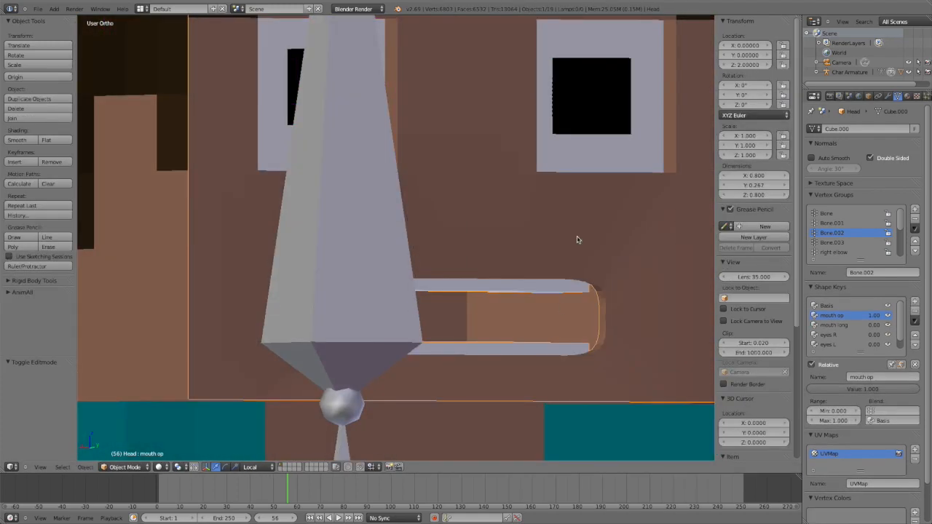
# Step: Open the Head.001 mesh for editing and bring its mouth cavity into a solid perspective view
pyautogui.rightClick(551, 311)
pyautogui.press('Tab')
pyautogui.scroll(3, 551, 311)
pyautogui.moveTo(551, 311); pyautogui.dragTo(433, 321, button='middle')
pyautogui.scroll(-3, 363, 319)
pyautogui.press('z')
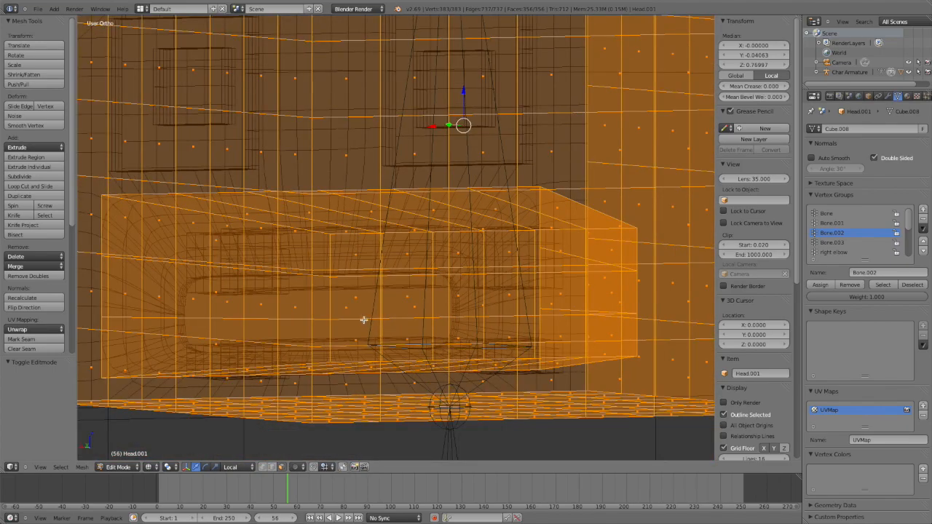
pyautogui.moveTo(364, 320); pyautogui.dragTo(378, 330, button='middle')
pyautogui.press('KP_5')
pyautogui.press('z')
pyautogui.scroll(2, 374, 330)
pyautogui.moveTo(294, 296); pyautogui.dragTo(157, 251, button='middle')
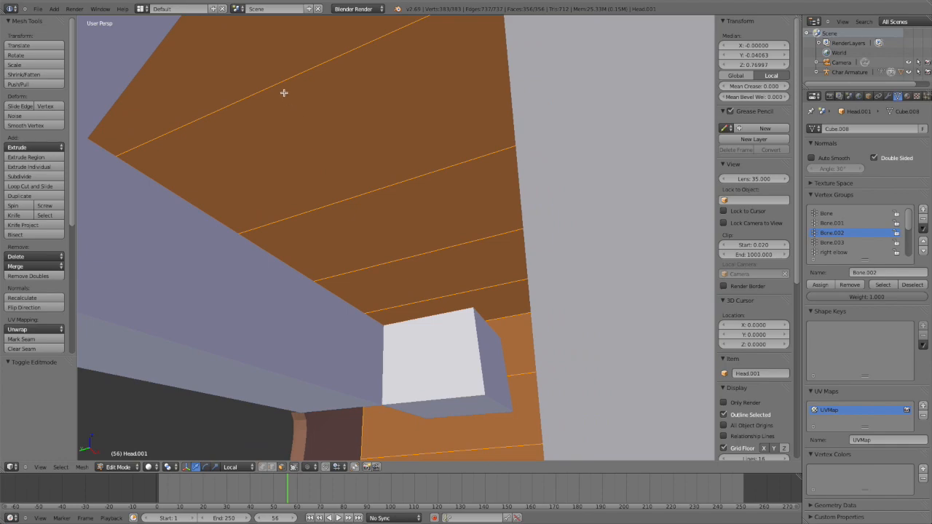
# Step: Select all the inner wall, roof and floor faces of the mouth cavity
pyautogui.rightClick(251, 32)
pyautogui.keyDown('shift'); pyautogui.rightClick(325, 96); pyautogui.keyUp('shift')
pyautogui.keyDown('shift'); pyautogui.rightClick(426, 219); pyautogui.keyUp('shift')
pyautogui.keyDown('shift'); pyautogui.rightClick(463, 271); pyautogui.keyUp('shift')
pyautogui.keyDown('shift'); pyautogui.rightClick(492, 303); pyautogui.keyUp('shift')
pyautogui.moveTo(492, 304); pyautogui.dragTo(287, 279, button='middle')
pyautogui.keyDown('shift'); pyautogui.rightClick(287, 279); pyautogui.keyUp('shift')
pyautogui.keyDown('shift'); pyautogui.rightClick(296, 340); pyautogui.keyUp('shift')
pyautogui.moveTo(412, 332); pyautogui.dragTo(323, 317, button='middle')
pyautogui.press('b')
pyautogui.moveTo(655, 407); pyautogui.dragTo(363, 368, button='middle')
pyautogui.moveTo(484, 400); pyautogui.dragTo(452, 395)
pyautogui.moveTo(451, 395); pyautogui.dragTo(550, 386, button='middle')
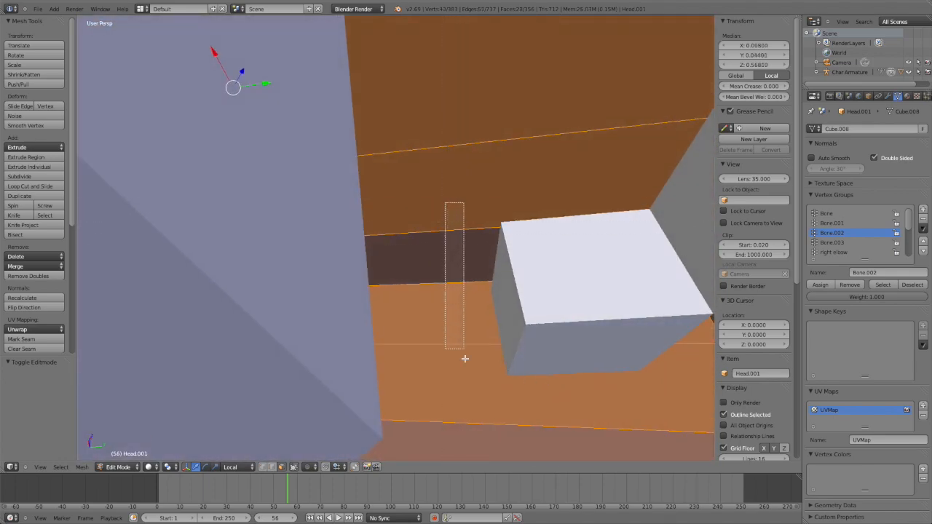
pyautogui.moveTo(505, 460); pyautogui.dragTo(505, 461)
pyautogui.moveTo(505, 460); pyautogui.dragTo(339, 352, button='middle')
pyautogui.keyDown('shift'); pyautogui.rightClick(580, 376); pyautogui.keyUp('shift')
pyautogui.keyDown('shift'); pyautogui.rightClick(540, 396); pyautogui.keyUp('shift')
pyautogui.keyDown('shift'); pyautogui.rightClick(470, 413); pyautogui.keyUp('shift')
pyautogui.press('z')
# Step: Add a second material to the head and assign it to the selected mouth cavity faces
pyautogui.click(907, 96)
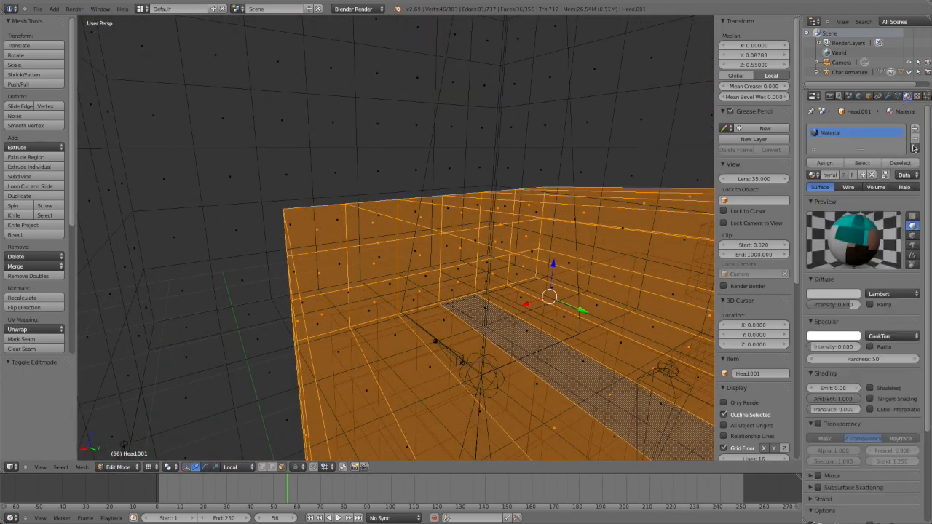
pyautogui.click(916, 129)
pyautogui.click(856, 175)
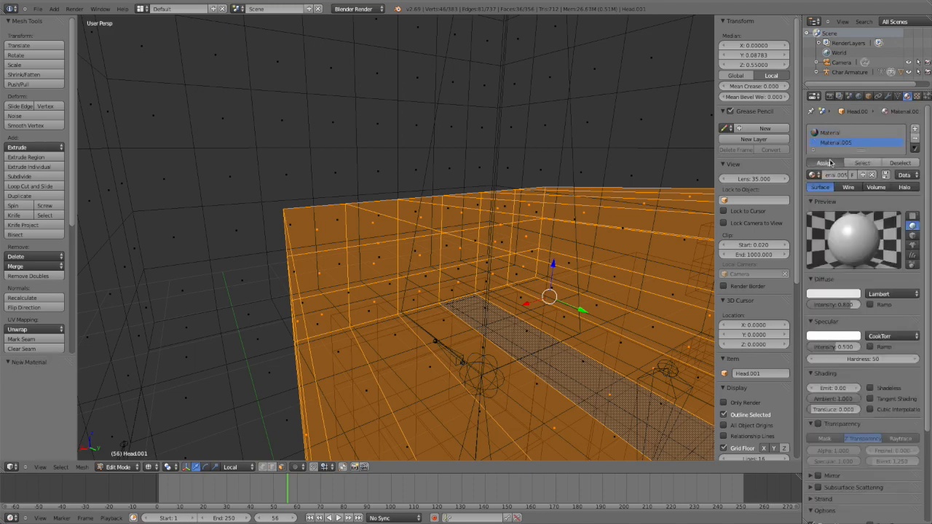
pyautogui.click(825, 163)
pyautogui.press('z')
pyautogui.scroll(5, 426, 136)
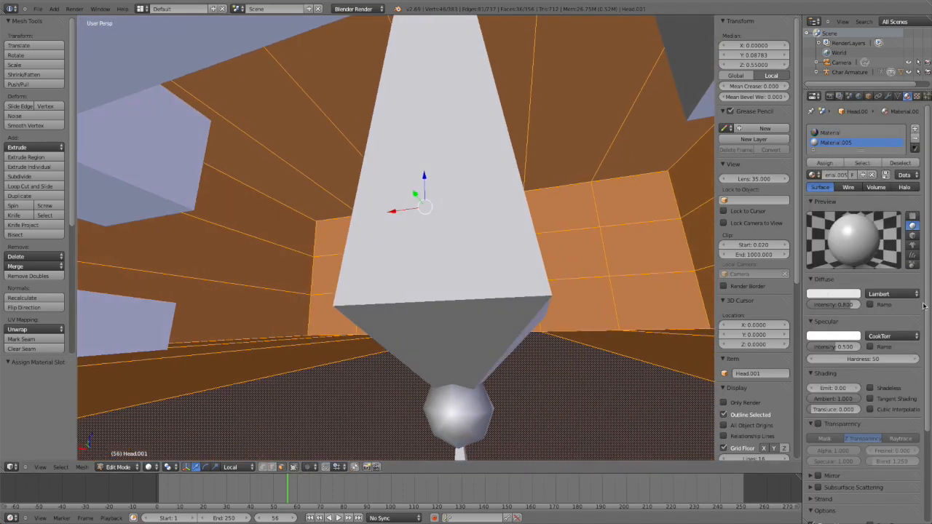
# Step: Give the new mouth material a dark red diffuse colour and a specular intensity of 0.000
pyautogui.click(852, 295)
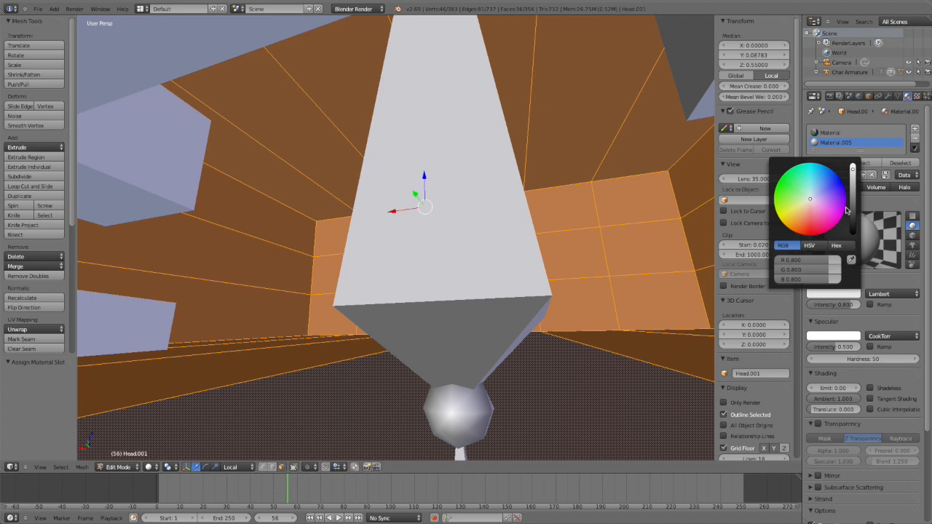
pyautogui.moveTo(810, 230); pyautogui.dragTo(810, 235)
pyautogui.moveTo(853, 181); pyautogui.dragTo(853, 190)
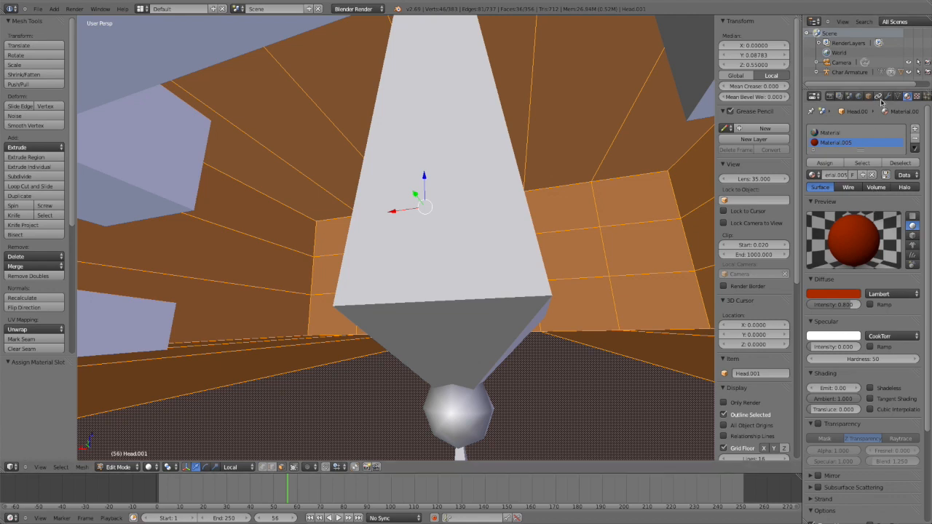
# Step: Split the 3D view, turn the new area into a UV/Image Editor and display char.png.001 in it
pyautogui.click(898, 96)
pyautogui.click(908, 96)
pyautogui.click(917, 96)
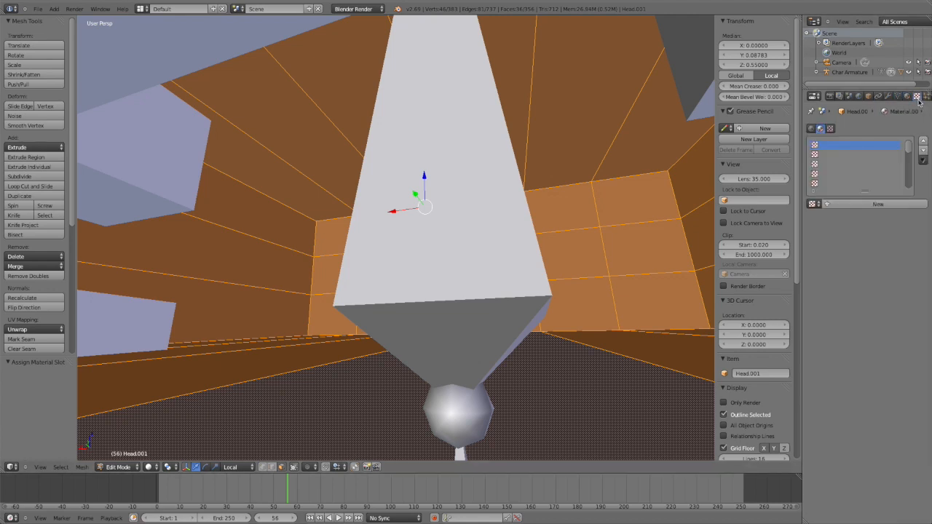
pyautogui.moveTo(800, 17); pyautogui.dragTo(661, 235)
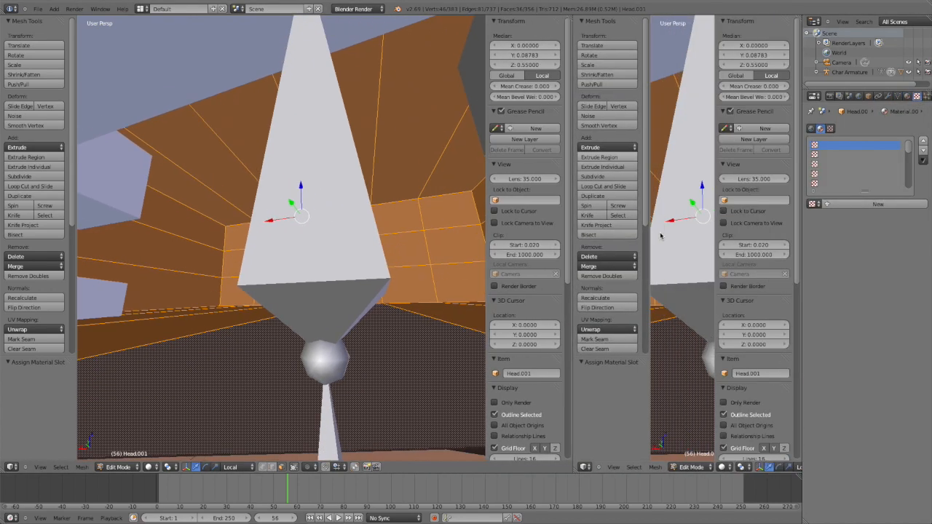
pyautogui.click(582, 467)
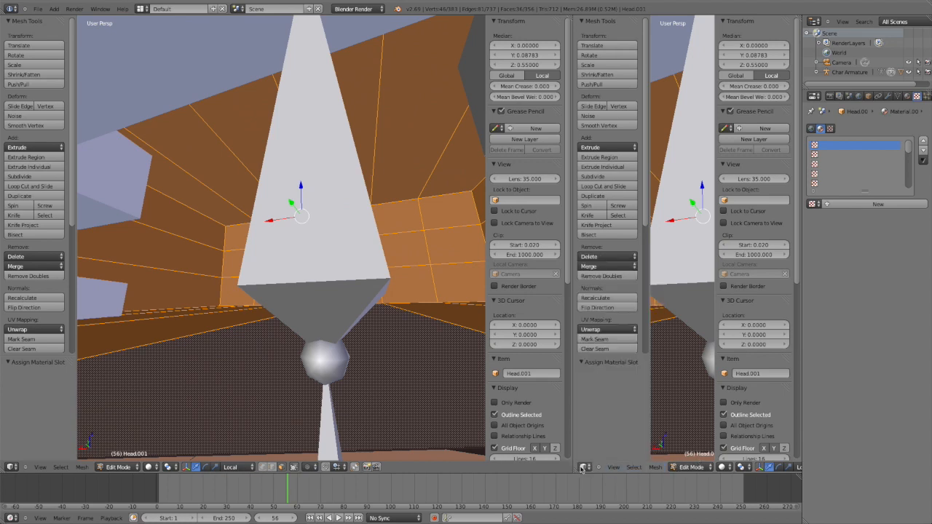
pyautogui.click(583, 467)
pyautogui.click(606, 398)
pyautogui.click(657, 467)
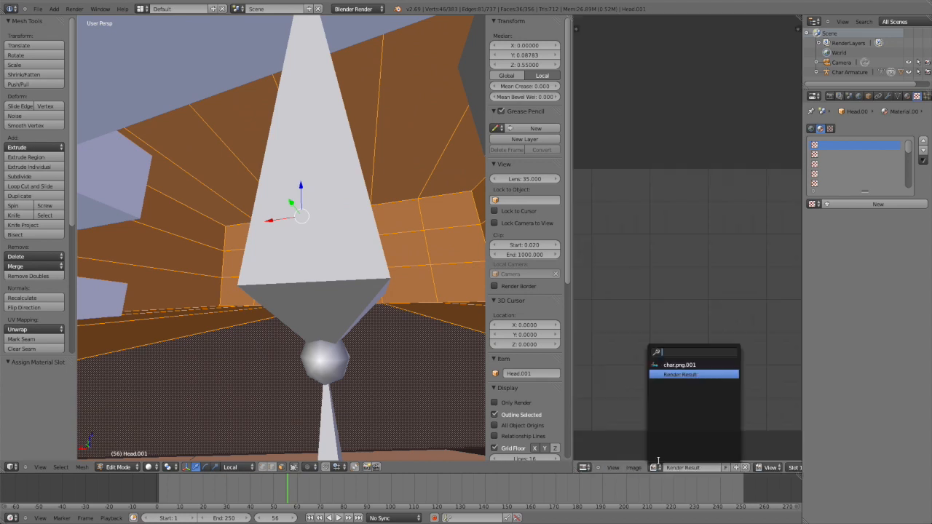
pyautogui.click(680, 365)
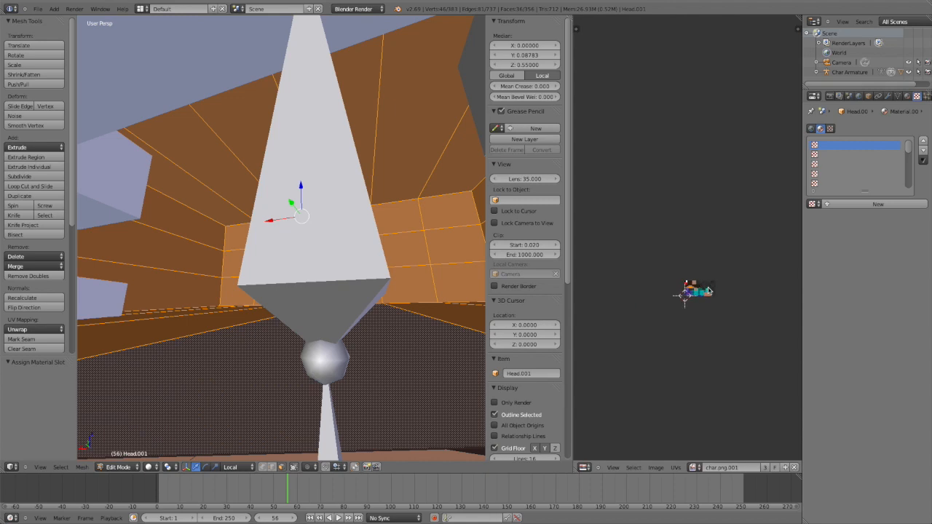
# Step: Scale the mouth cavity UVs to 0.306 and place them on the skin texture's dark red swatch
pyautogui.scroll(8, 724, 141)
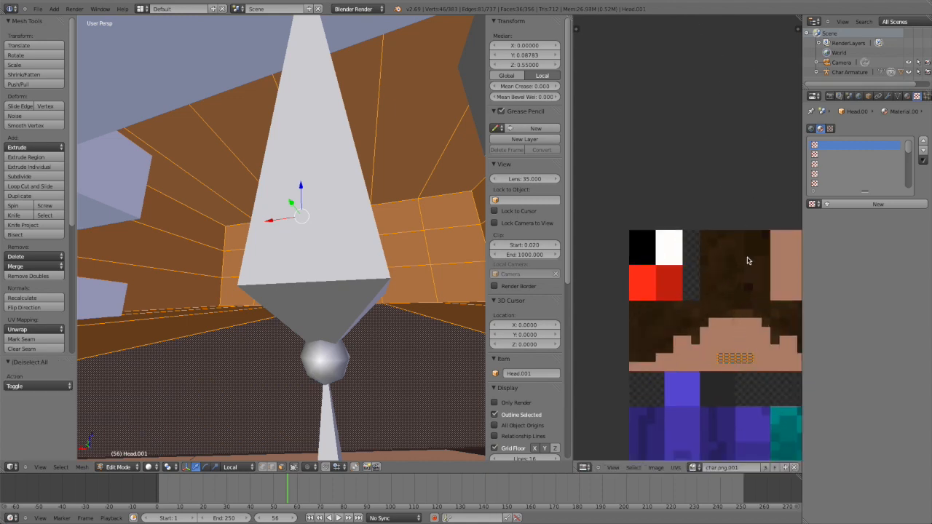
pyautogui.press('s')
pyautogui.click(737, 329)
pyautogui.press('g')
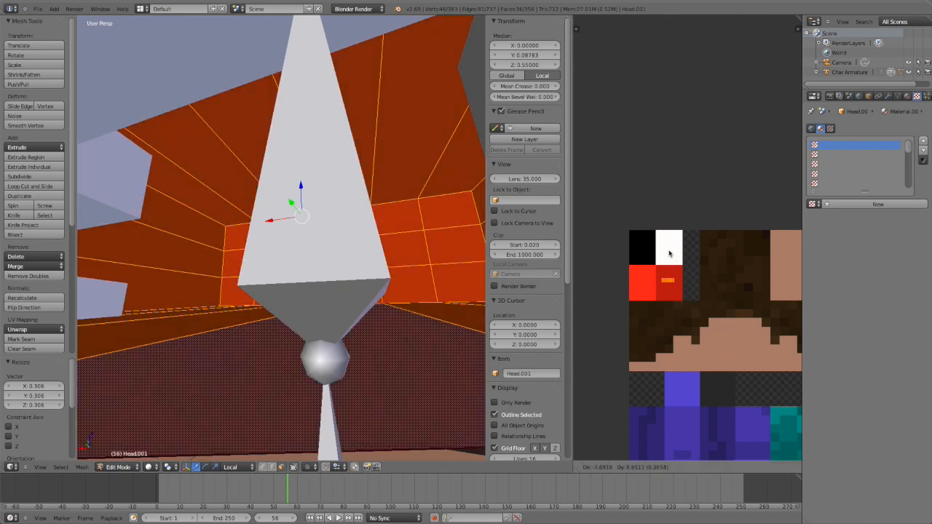
pyautogui.click(670, 252)
pyautogui.scroll(-7, 348, 222)
pyautogui.moveTo(347, 222)
pyautogui.mouseDown(button='middle')
pyautogui.moveTo(385, 246)
pyautogui.moveTo(370, 268)
pyautogui.moveTo(349, 234)
pyautogui.mouseUp(button='middle')
pyautogui.press('Tab')
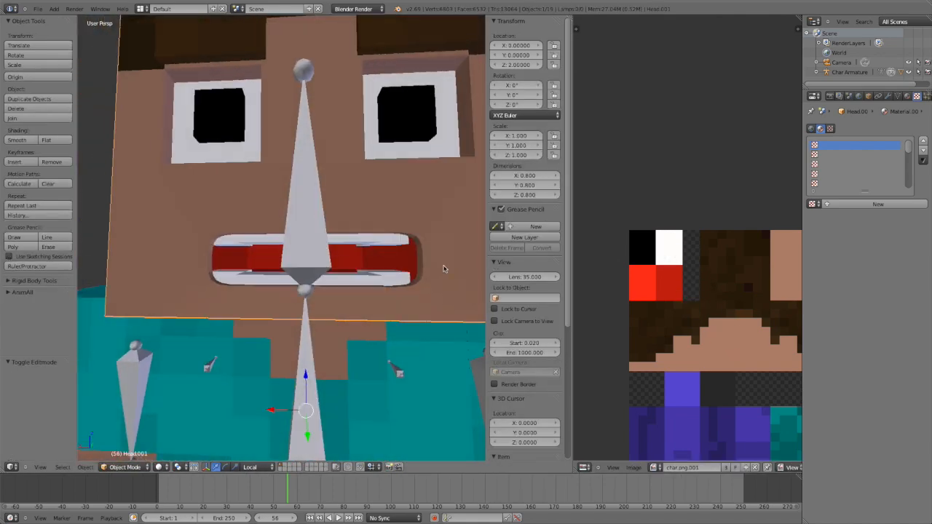
# Step: Select the face mesh and set its mouth op shape key value to 0.000
pyautogui.click(897, 97)
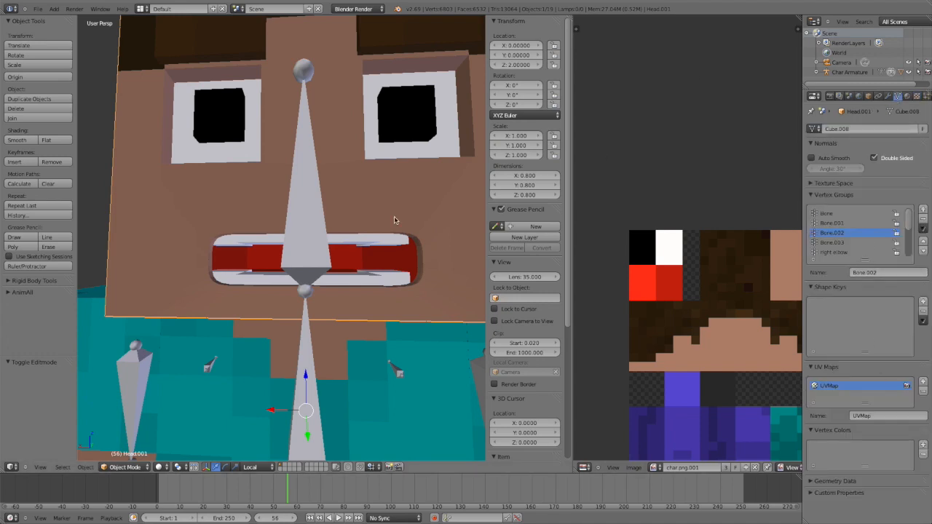
pyautogui.click(832, 315)
pyautogui.moveTo(872, 389); pyautogui.dragTo(808, 390)
pyautogui.moveTo(325, 266); pyautogui.dragTo(340, 289, button='middle')
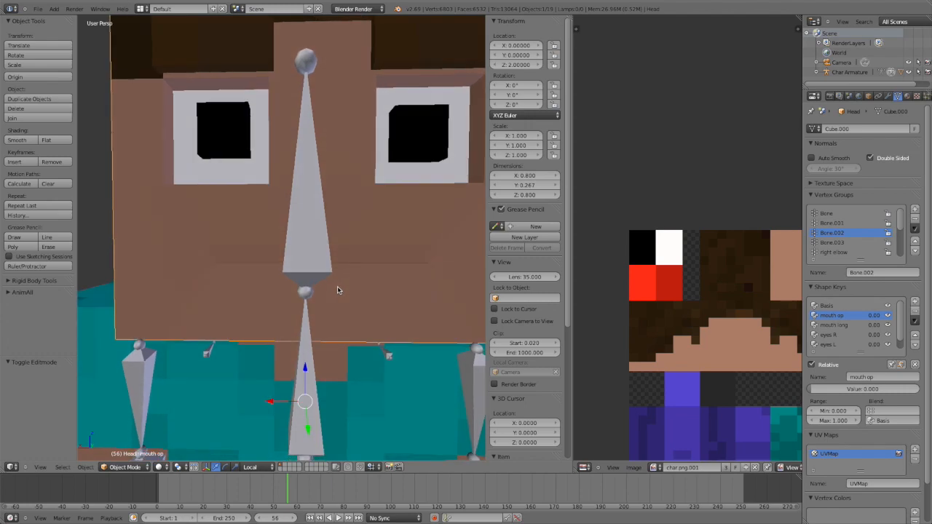
pyautogui.moveTo(848, 390); pyautogui.dragTo(809, 389)
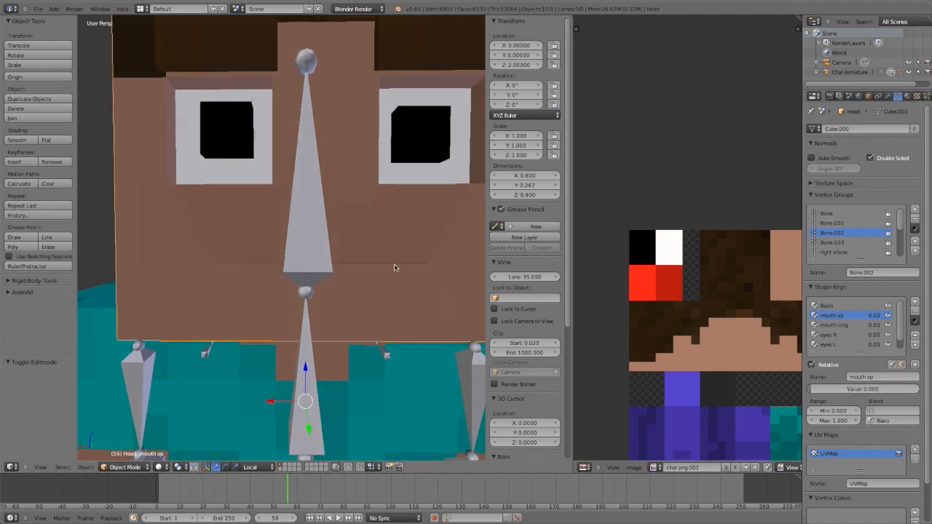
# Step: Raise the top faces of the bottom tooth row 0.009 along Z in the Basis shape key
pyautogui.press('Tab')
pyautogui.scroll(2, 387, 268)
pyautogui.moveTo(381, 266); pyautogui.dragTo(381, 244, button='middle')
pyautogui.rightClick(412, 230)
pyautogui.moveTo(453, 230); pyautogui.dragTo(437, 251, button='middle')
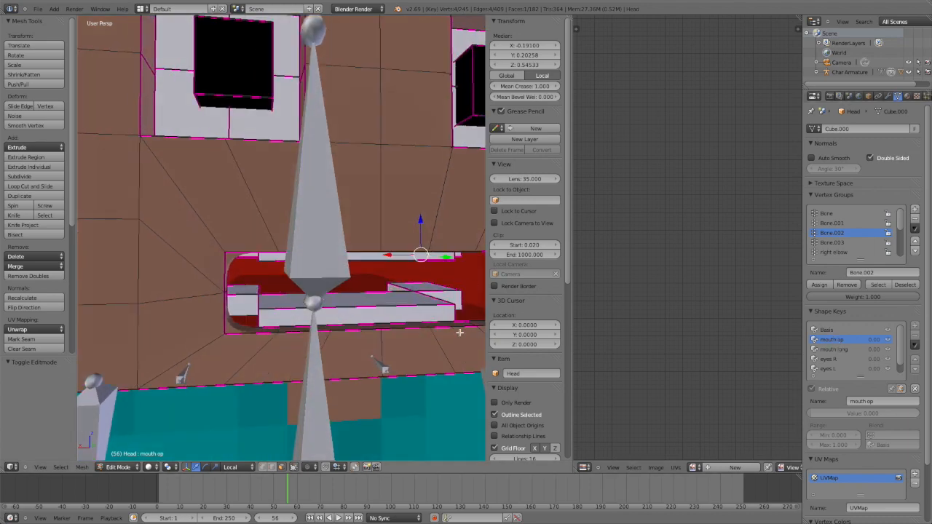
pyautogui.rightClick(412, 304)
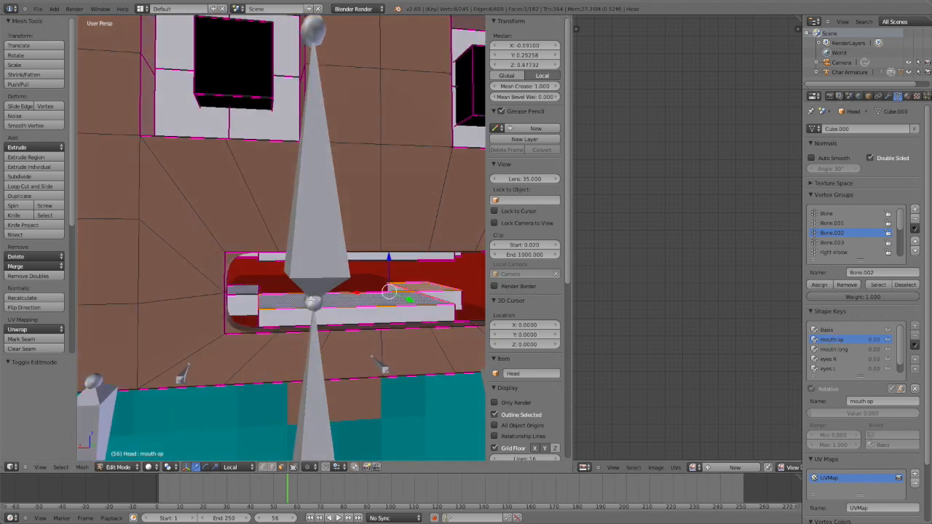
pyautogui.click(853, 331)
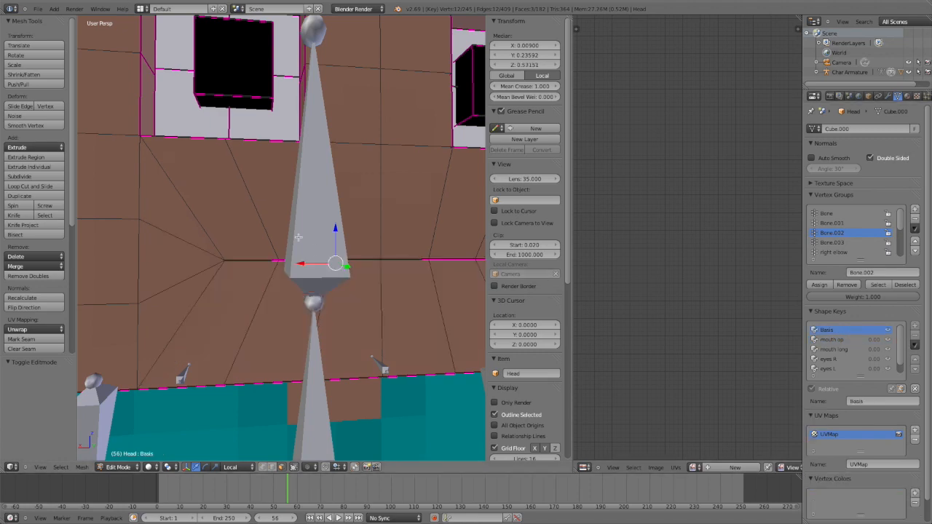
pyautogui.press('z')
pyautogui.press('g')
pyautogui.press('z')
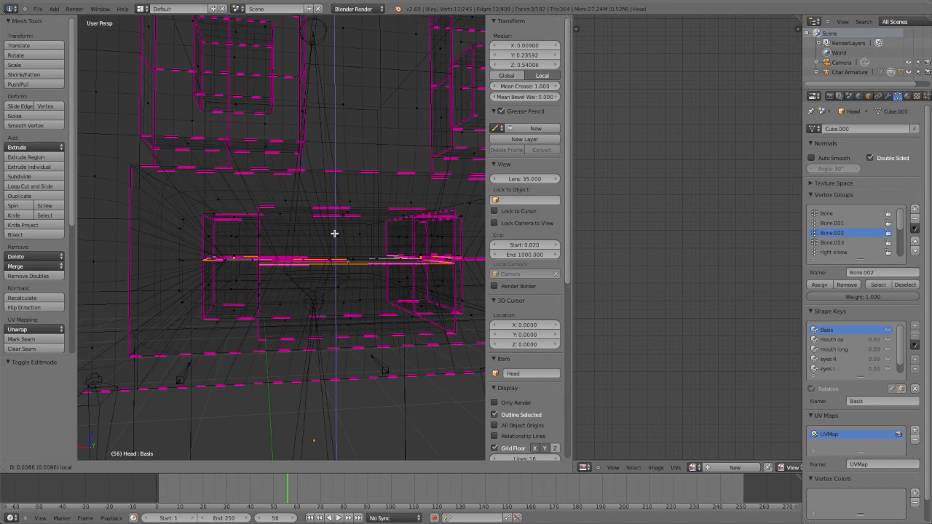
pyautogui.click(334, 233)
pyautogui.moveTo(323, 214)
pyautogui.mouseDown(button='middle')
pyautogui.moveTo(339, 218)
pyautogui.moveTo(328, 227)
pyautogui.mouseUp(button='middle')
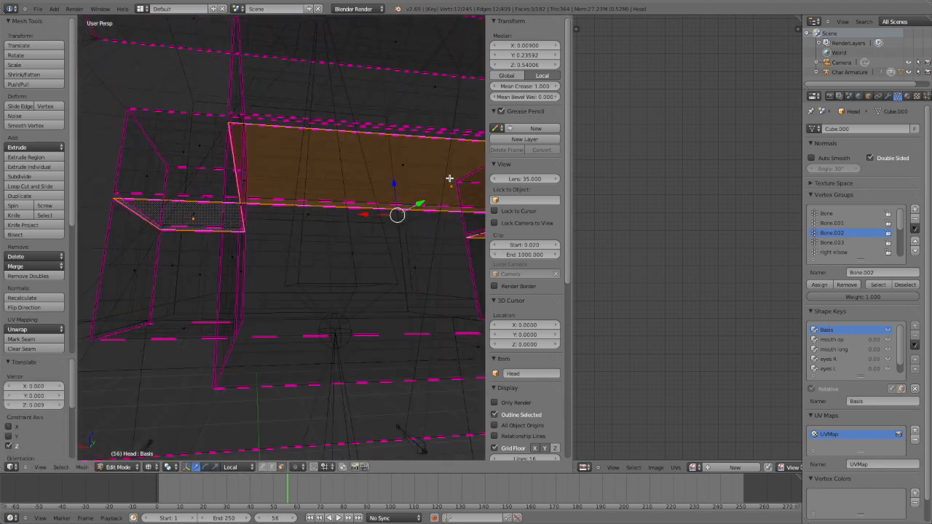
# Step: Select the three underside faces of the upper tooth row and lower them 0.003 along Z in the Basis shape key
pyautogui.rightClick(450, 180)
pyautogui.keyDown('shift'); pyautogui.rightClick(200, 215); pyautogui.keyUp('shift')
pyautogui.moveTo(239, 208); pyautogui.dragTo(177, 208, button='middle')
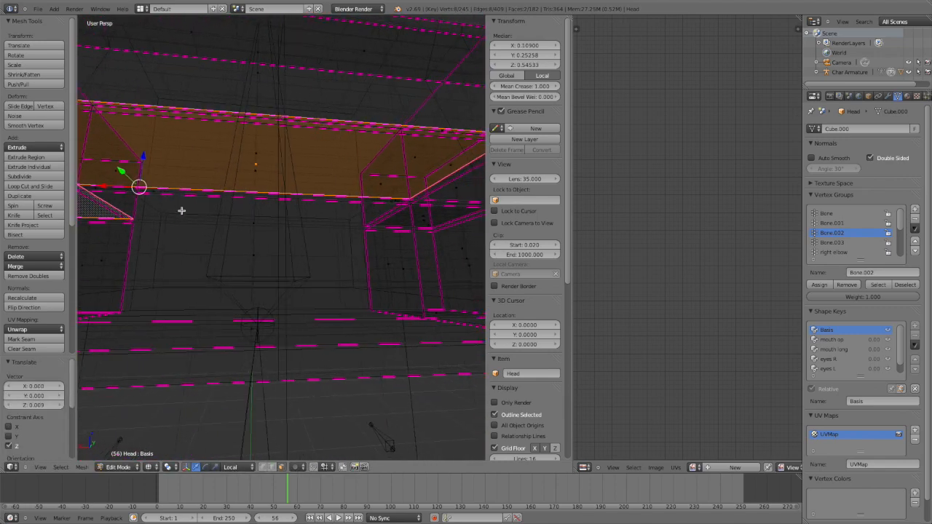
pyautogui.moveTo(457, 191); pyautogui.dragTo(384, 214, button='middle')
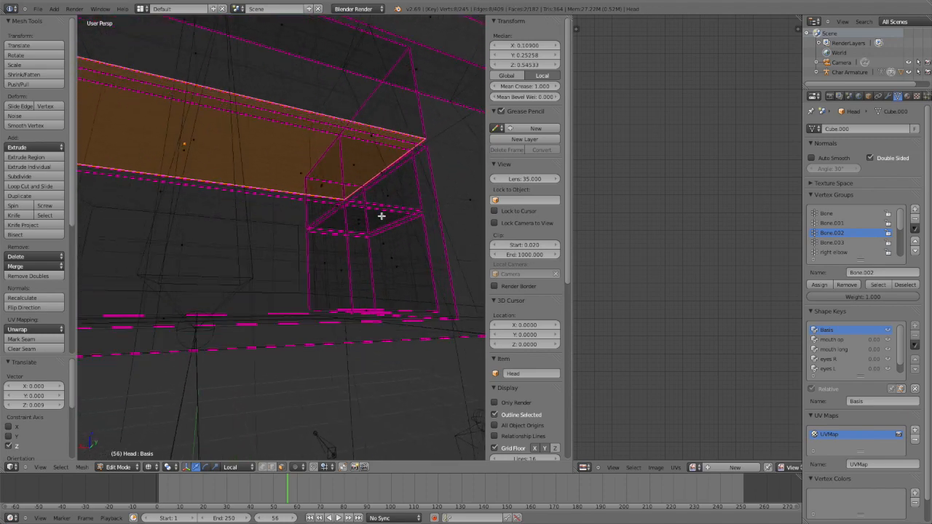
pyautogui.keyDown('shift'); pyautogui.rightClick(358, 216); pyautogui.keyUp('shift')
pyautogui.moveTo(197, 167); pyautogui.dragTo(195, 169)
pyautogui.moveTo(195, 169); pyautogui.dragTo(208, 179, button='middle')
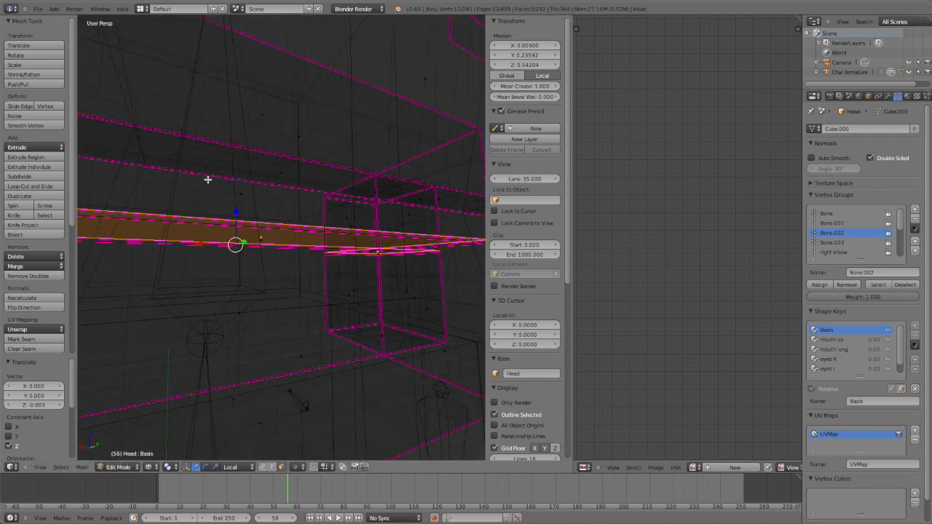
# Step: Return to solid Object Mode and open the mouth partway with the mouth op shape key to check the tooth gap
pyautogui.press('Tab')
pyautogui.press('z')
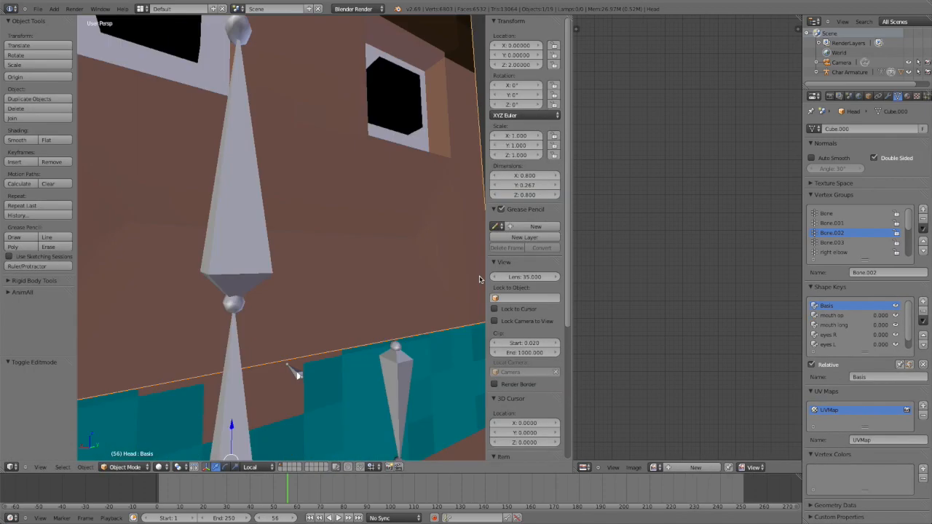
pyautogui.click(842, 317)
pyautogui.moveTo(810, 389)
pyautogui.mouseDown()
pyautogui.moveTo(918, 389)
pyautogui.moveTo(808, 389)
pyautogui.moveTo(828, 389)
pyautogui.mouseUp()
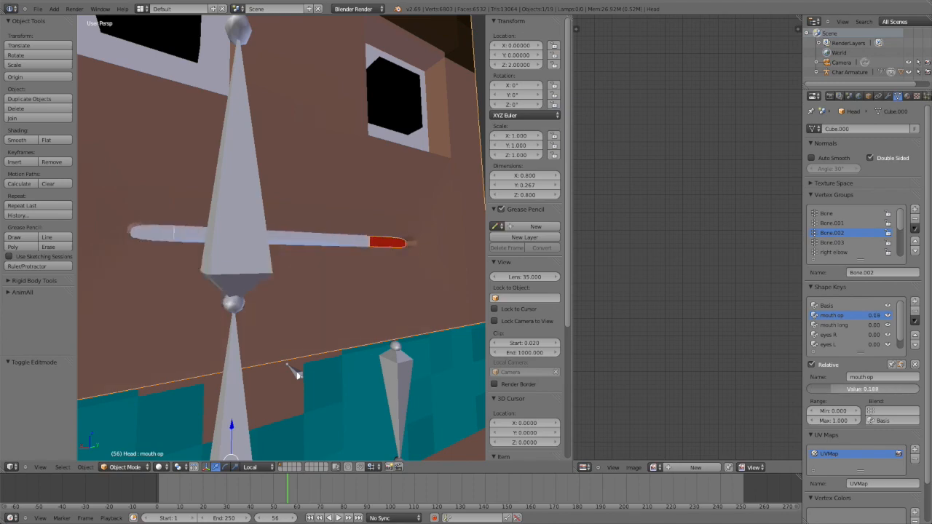
# Step: Enter Edit Mode on the face mesh and select the full ring of inner rim faces around the mouth opening
pyautogui.press('Tab')
pyautogui.moveTo(298, 373); pyautogui.dragTo(388, 458, button='middle')
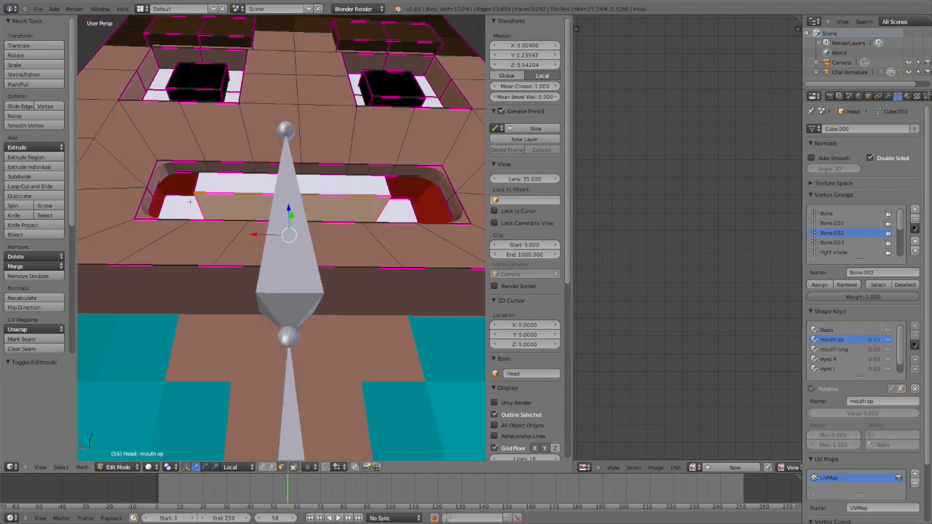
pyautogui.rightClick(182, 172)
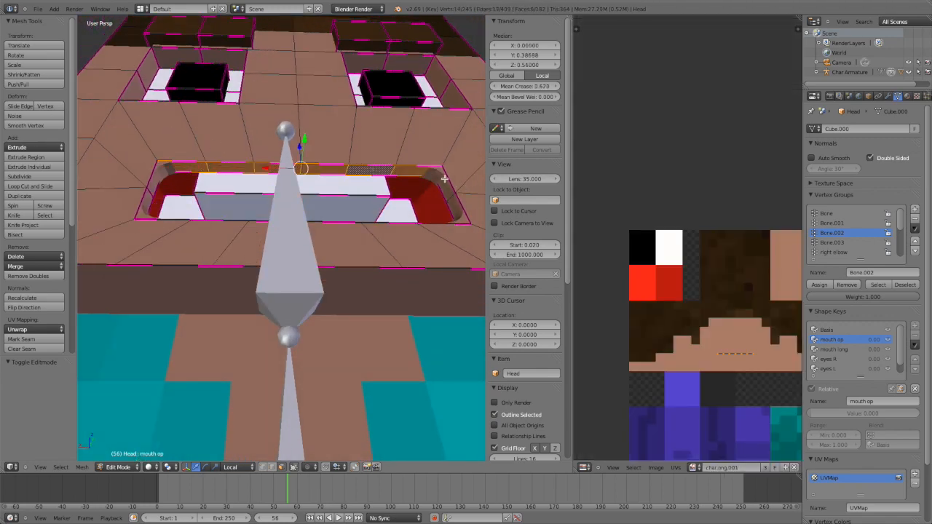
pyautogui.press('z')
pyautogui.moveTo(453, 209)
pyautogui.mouseDown(button='middle')
pyautogui.moveTo(471, 246)
pyautogui.moveTo(445, 263)
pyautogui.moveTo(403, 425)
pyautogui.mouseUp(button='middle')
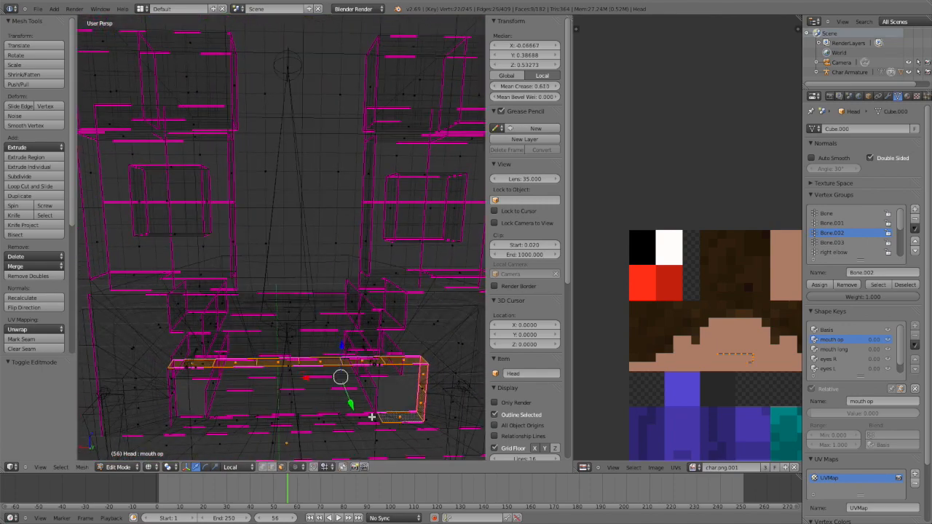
pyautogui.keyDown('shift'); pyautogui.rightClick(236, 421); pyautogui.keyUp('shift')
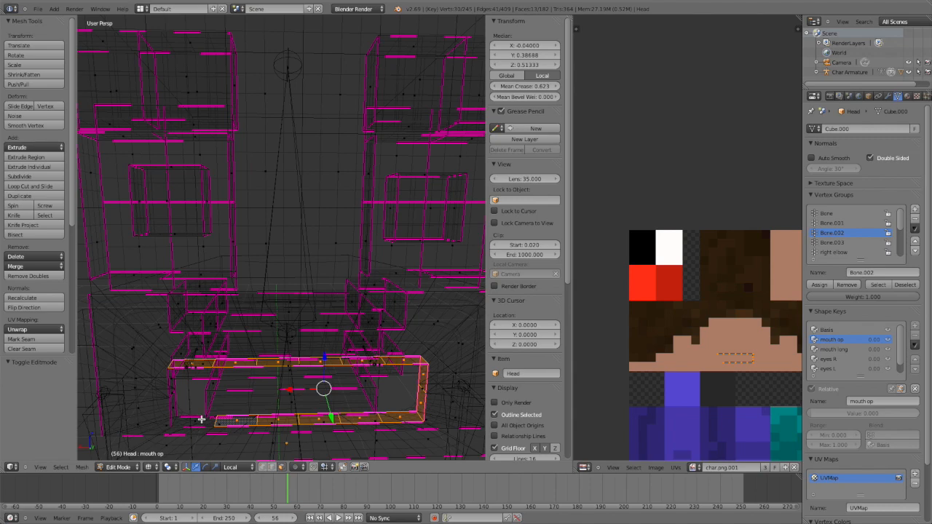
pyautogui.keyDown('shift'); pyautogui.rightClick(198, 419); pyautogui.keyUp('shift')
pyautogui.press('z')
pyautogui.moveTo(188, 406); pyautogui.dragTo(150, 366, button='middle')
pyautogui.keyDown('shift'); pyautogui.rightClick(94, 293); pyautogui.keyUp('shift')
# Step: From the orthographic back view, lower the selected mouth rim slightly along Z in the mouth op shape key
pyautogui.press('ctrl+KP_1')
pyautogui.scroll(-5, 228, 280)
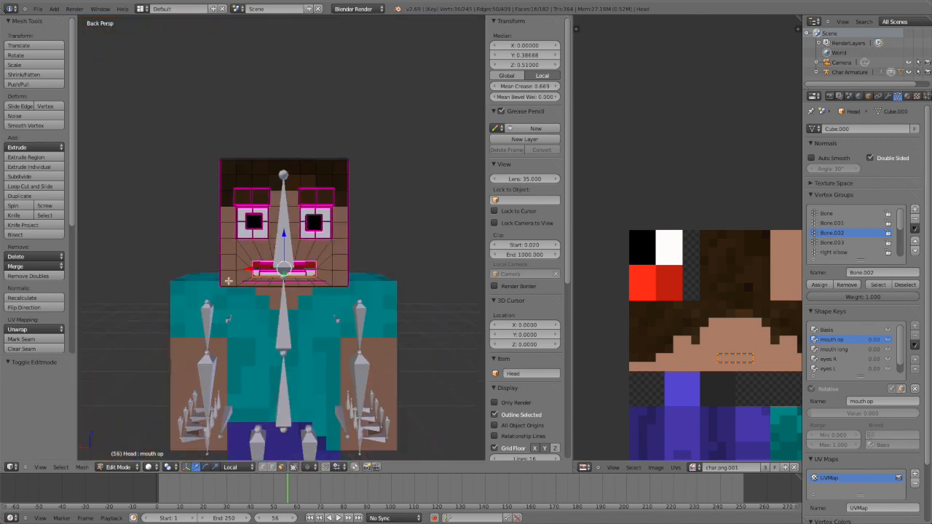
pyautogui.press('KP_5')
pyautogui.scroll(6, 212, 271)
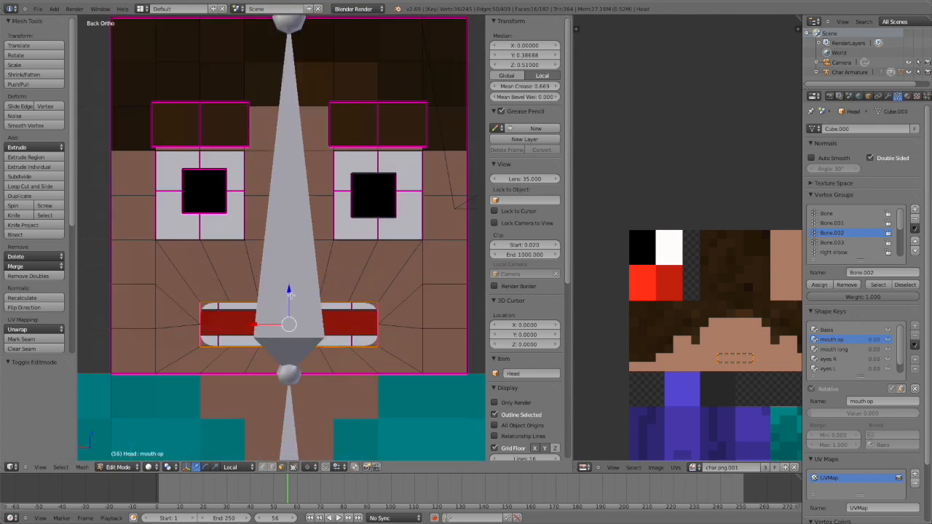
pyautogui.moveTo(289, 299); pyautogui.dragTo(289, 303)
# Step: Return to Object Mode and set the mouth op shape key value to 1.000 to inspect the open mouth
pyautogui.moveTo(307, 326); pyautogui.dragTo(269, 299, button='middle')
pyautogui.press('Tab')
pyautogui.moveTo(256, 233); pyautogui.dragTo(510, 298, button='middle')
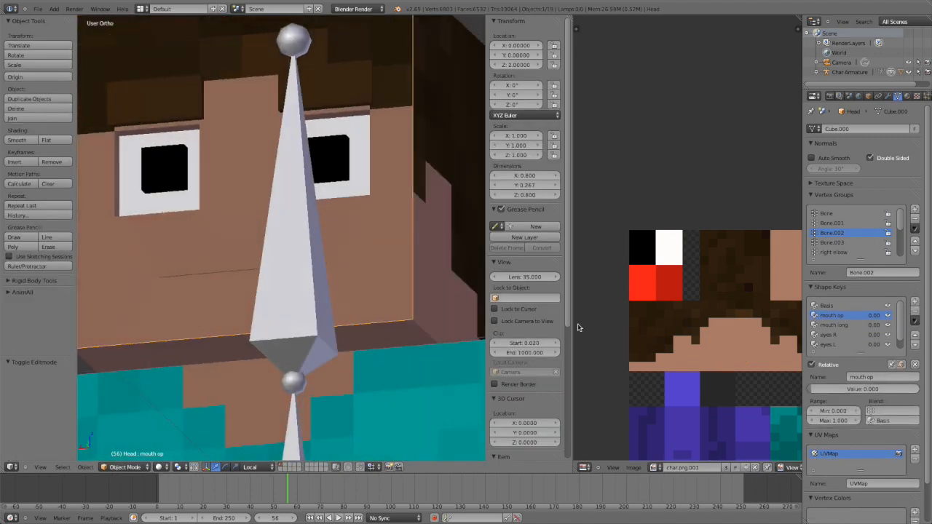
pyautogui.moveTo(863, 389); pyautogui.dragTo(920, 389)
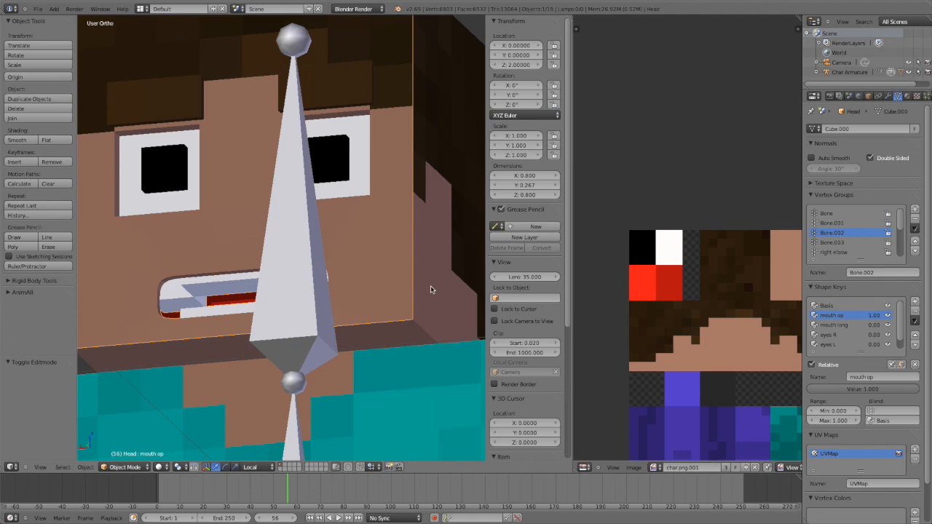
# Step: Select all geometry of the head mesh behind the face and set its mean edge crease to 1.000
pyautogui.rightClick(401, 295)
pyautogui.press('g')
pyautogui.rightClick(102, 260)
pyautogui.press('Tab')
pyautogui.scroll(-4, 214, 283)
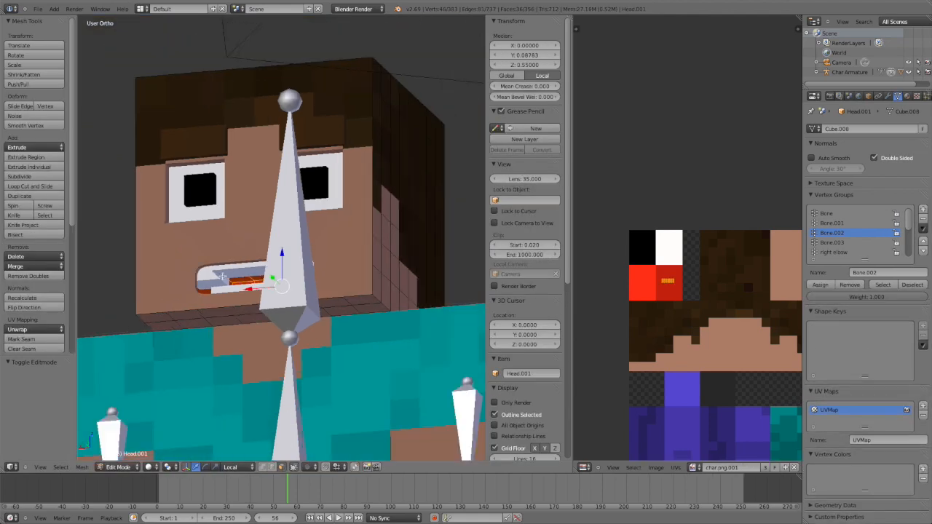
pyautogui.moveTo(215, 283); pyautogui.dragTo(338, 267, button='middle')
pyautogui.scroll(3, 338, 267)
pyautogui.press('Tab')
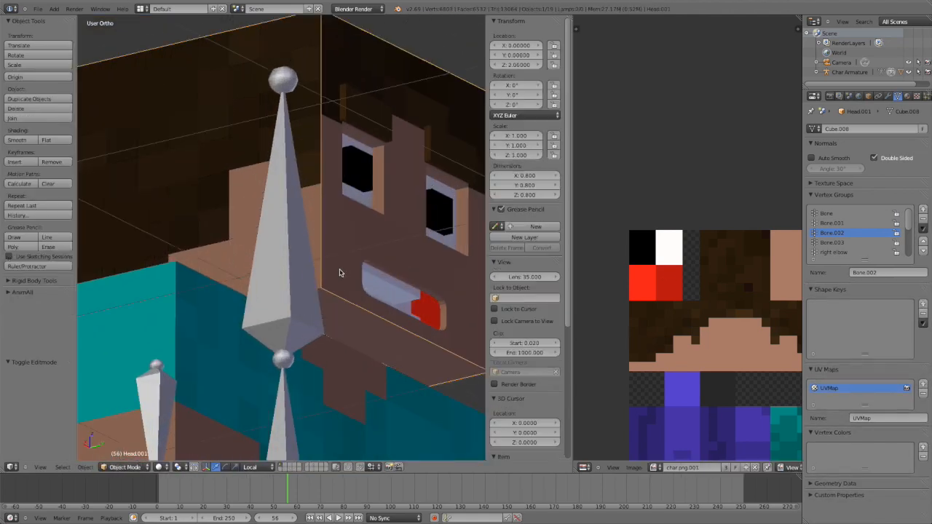
pyautogui.press('Tab')
pyautogui.press('a')
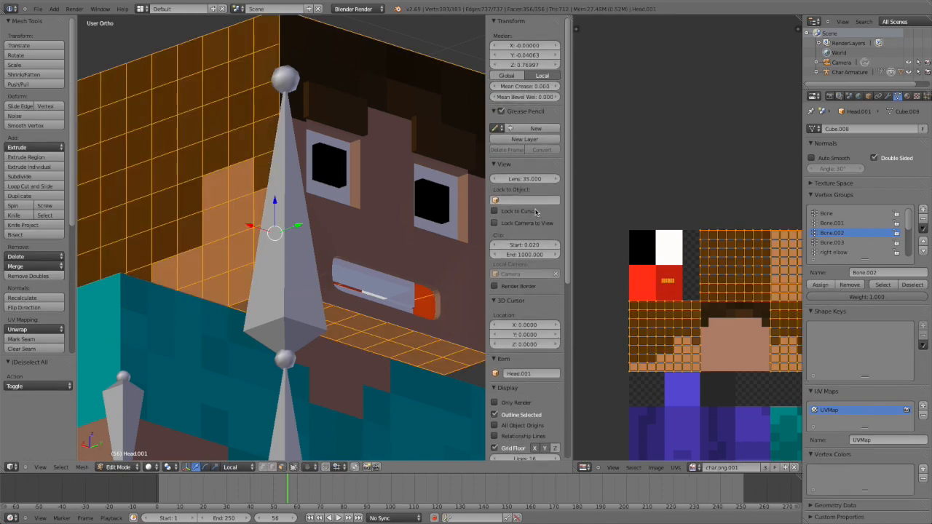
pyautogui.press('Tab')
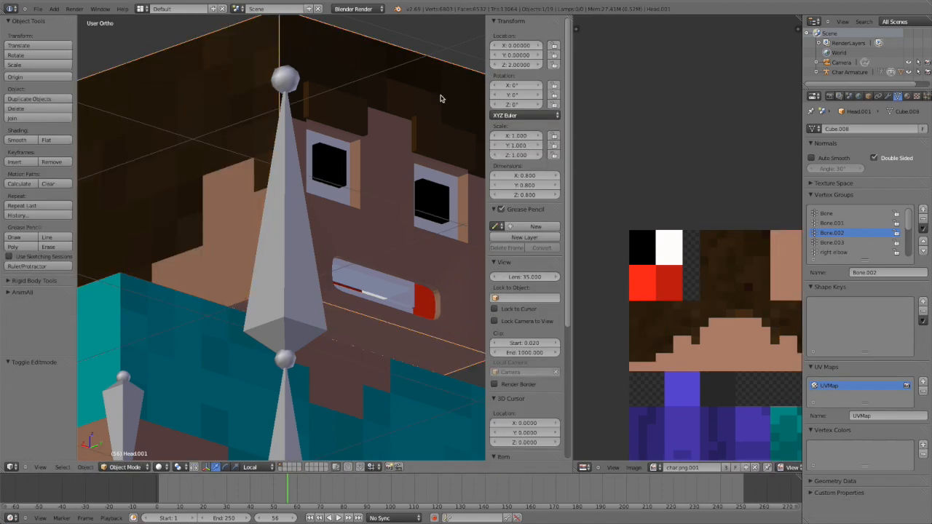
# Step: Join the head mesh with the face mesh, keeping the face as the active object
pyautogui.rightClick(434, 100)
pyautogui.scroll(-2, 379, 188)
pyautogui.moveTo(379, 191); pyautogui.dragTo(270, 273, button='middle')
# Step: Select the eight faces of the front row on the underside of the joined head in Edit Mode
pyautogui.press('Tab')
pyautogui.scroll(2, 278, 251)
pyautogui.rightClick(334, 232)
pyautogui.keyDown('shift'); pyautogui.rightClick(298, 242); pyautogui.keyUp('shift')
pyautogui.keyDown('shift'); pyautogui.rightClick(256, 266); pyautogui.keyUp('shift')
pyautogui.keyDown('shift'); pyautogui.rightClick(238, 288); pyautogui.keyUp('shift')
pyautogui.keyDown('shift'); pyautogui.rightClick(222, 311); pyautogui.keyUp('shift')
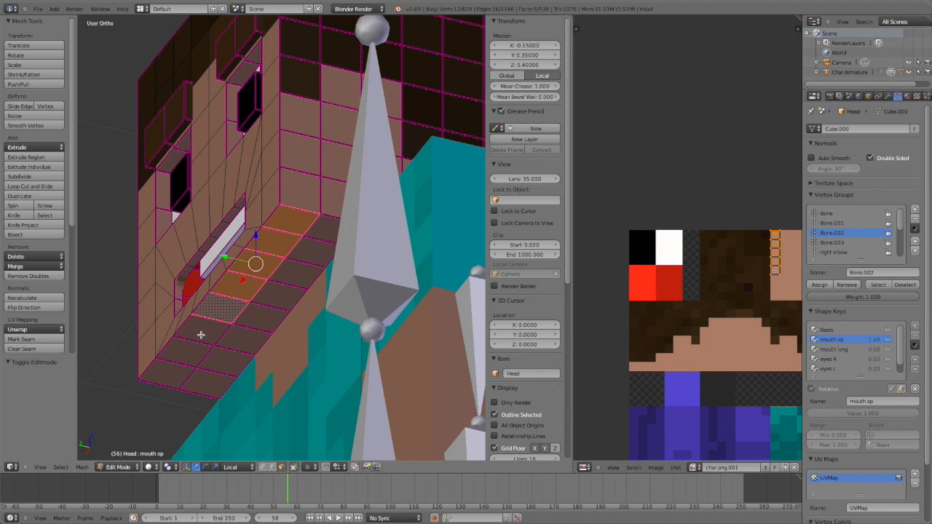
pyautogui.keyDown('shift'); pyautogui.rightClick(202, 332); pyautogui.keyUp('shift')
pyautogui.keyDown('shift'); pyautogui.rightClick(182, 357); pyautogui.keyUp('shift')
pyautogui.keyDown('shift'); pyautogui.rightClick(173, 379); pyautogui.keyUp('shift')
# Step: Add the face's matching bottom front edges to the selected underside row
pyautogui.keyDown('shift'); pyautogui.moveTo(285, 292); pyautogui.dragTo(321, 305, button='middle'); pyautogui.keyUp('shift')
pyautogui.keyDown('shift'); pyautogui.rightClick(306, 229); pyautogui.keyUp('shift')
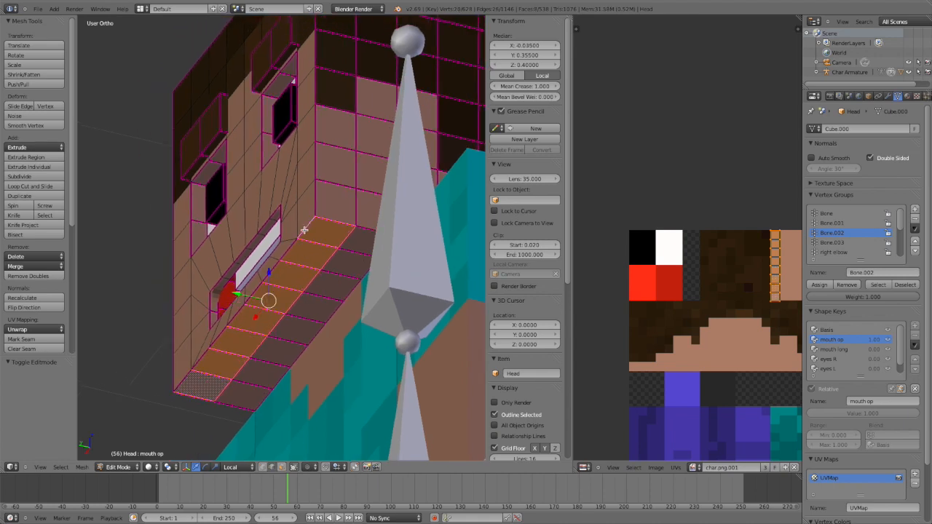
pyautogui.keyDown('shift'); pyautogui.rightClick(241, 316); pyautogui.keyUp('shift')
pyautogui.keyDown('shift'); pyautogui.rightClick(197, 367); pyautogui.keyUp('shift')
pyautogui.keyDown('shift'); pyautogui.rightClick(196, 352); pyautogui.keyUp('shift')
pyautogui.keyDown('shift'); pyautogui.rightClick(202, 358); pyautogui.keyUp('shift')
pyautogui.keyDown('shift'); pyautogui.rightClick(187, 378); pyautogui.keyUp('shift')
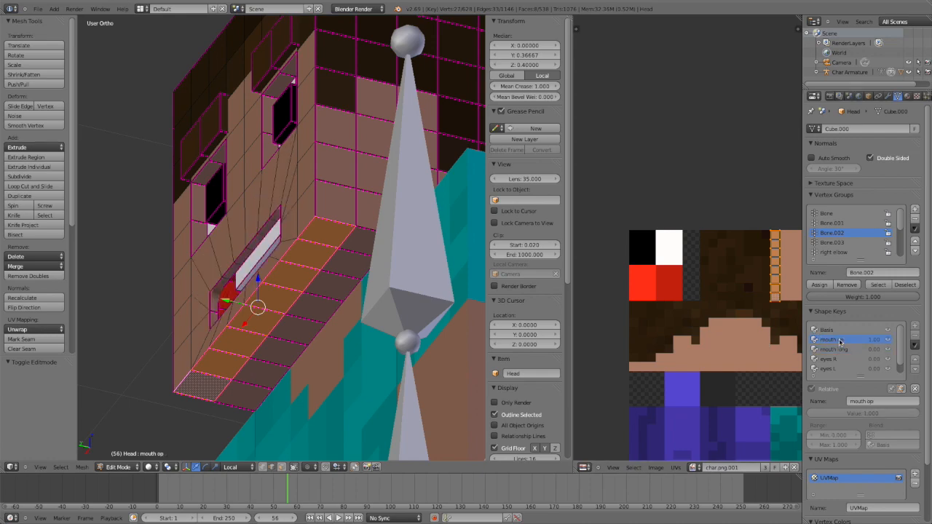
# Step: In side view, rotate the selected underside row 8.455° and lower it 0.031 along Z in the mouth op shape key
pyautogui.keyDown('shift'); pyautogui.moveTo(324, 349); pyautogui.dragTo(352, 344, button='middle'); pyautogui.keyUp('shift')
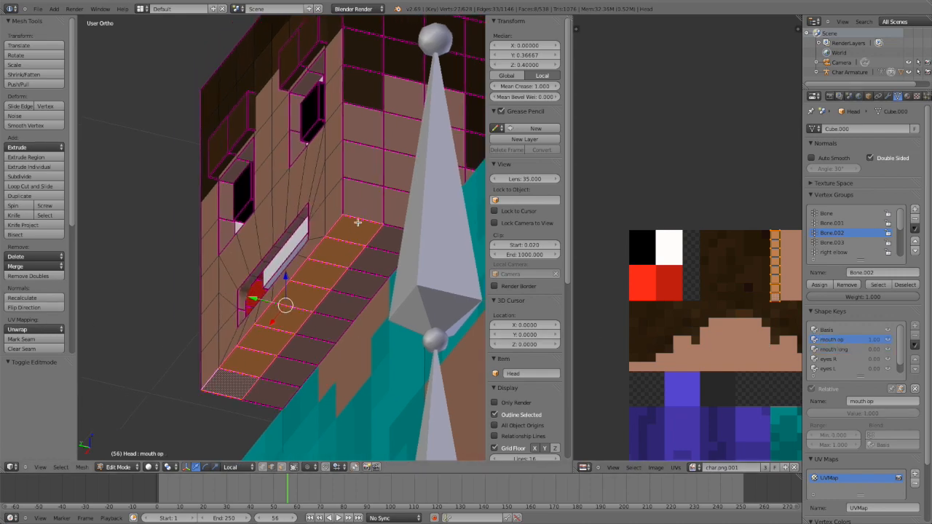
pyautogui.press('KP_3')
pyautogui.scroll(-2, 342, 217)
pyautogui.press('r')
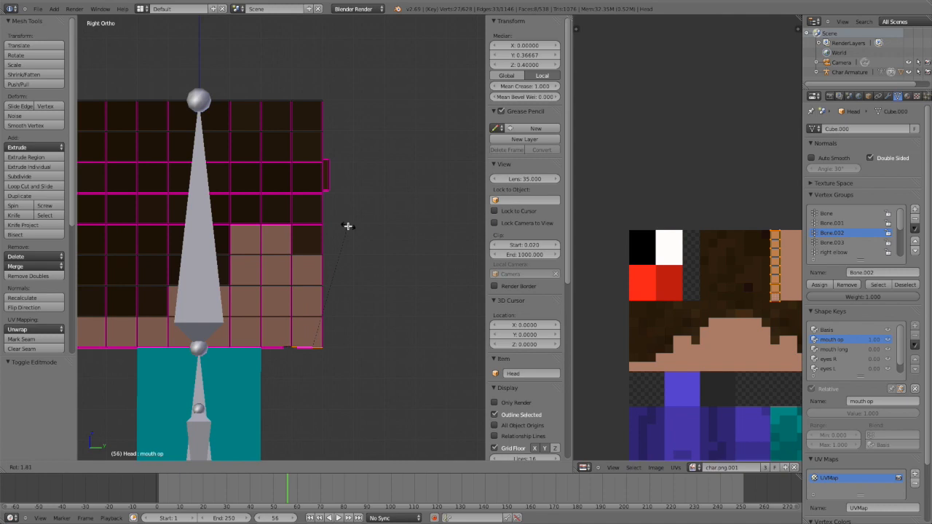
pyautogui.click(356, 243)
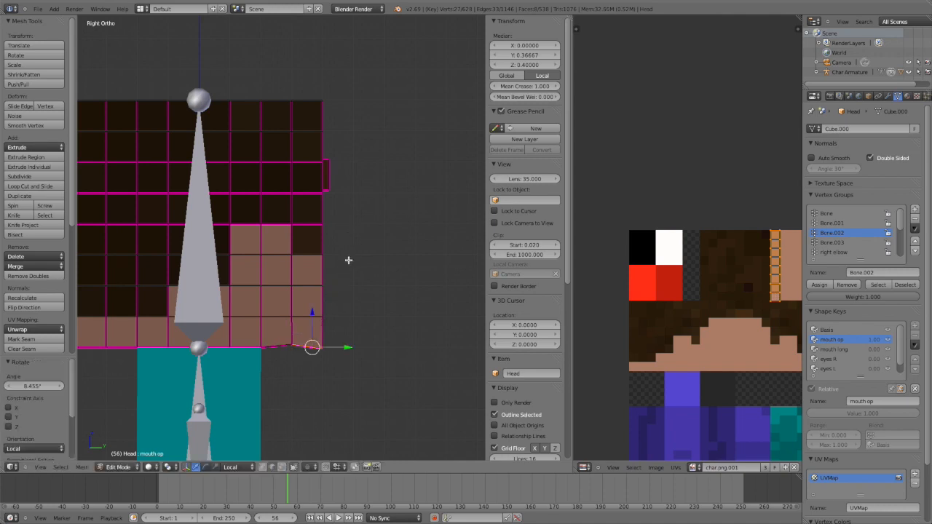
pyautogui.moveTo(314, 321); pyautogui.dragTo(314, 329)
# Step: Rotate the lowered jaw row a little further and nudge it slightly up and back to refine its slope
pyautogui.press('r')
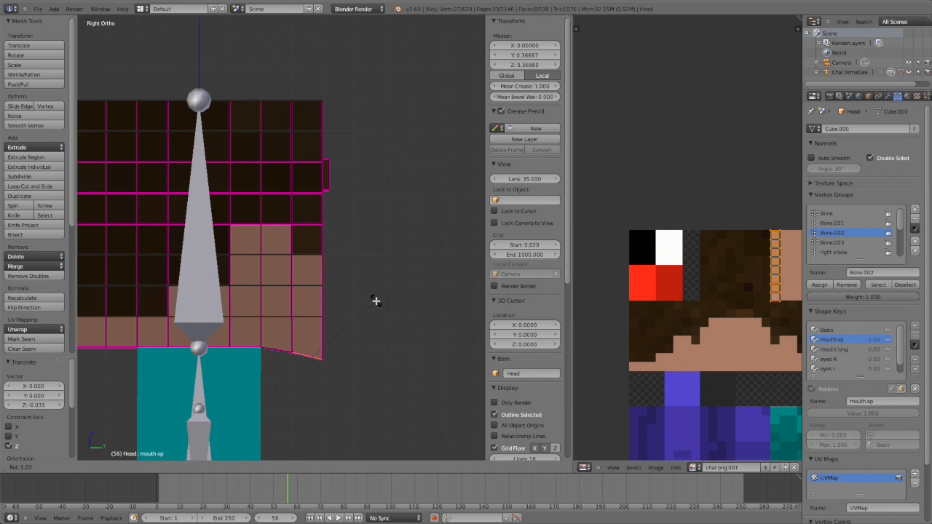
pyautogui.click(350, 320)
pyautogui.moveTo(343, 357)
pyautogui.mouseDown()
pyautogui.moveTo(323, 356)
pyautogui.moveTo(333, 350)
pyautogui.mouseUp()
# Step: Set the jaw row's mean crease to 0.000 and restore a crease of 1.000 on its outer side edge
pyautogui.moveTo(332, 350); pyautogui.dragTo(229, 276, button='middle')
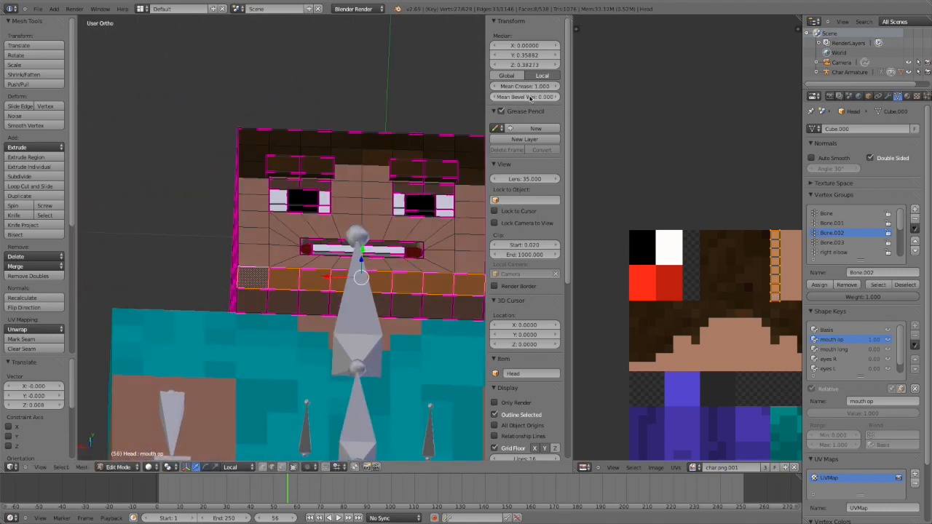
pyautogui.moveTo(525, 86); pyautogui.dragTo(489, 86)
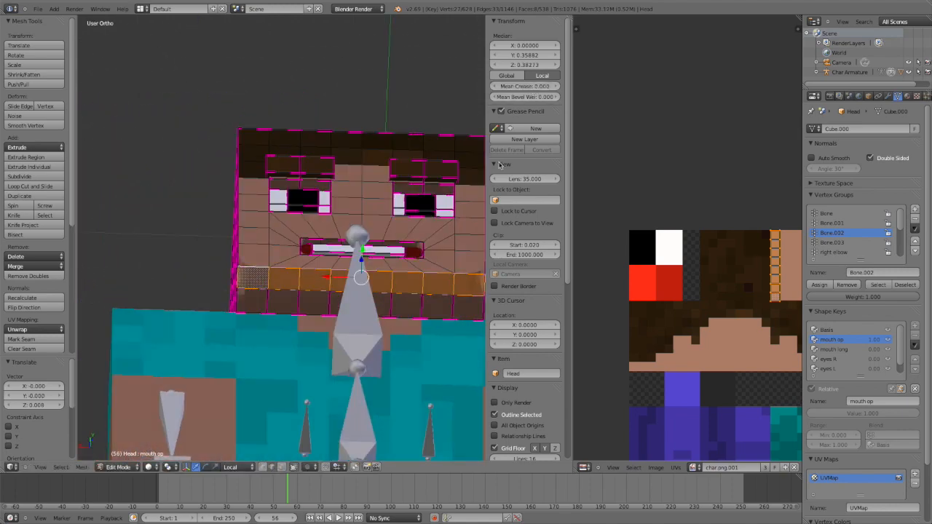
pyautogui.rightClick(255, 295)
pyautogui.keyDown('shift'); pyautogui.moveTo(255, 292); pyautogui.dragTo(196, 309, button='middle'); pyautogui.keyUp('shift')
pyautogui.rightClick(154, 291)
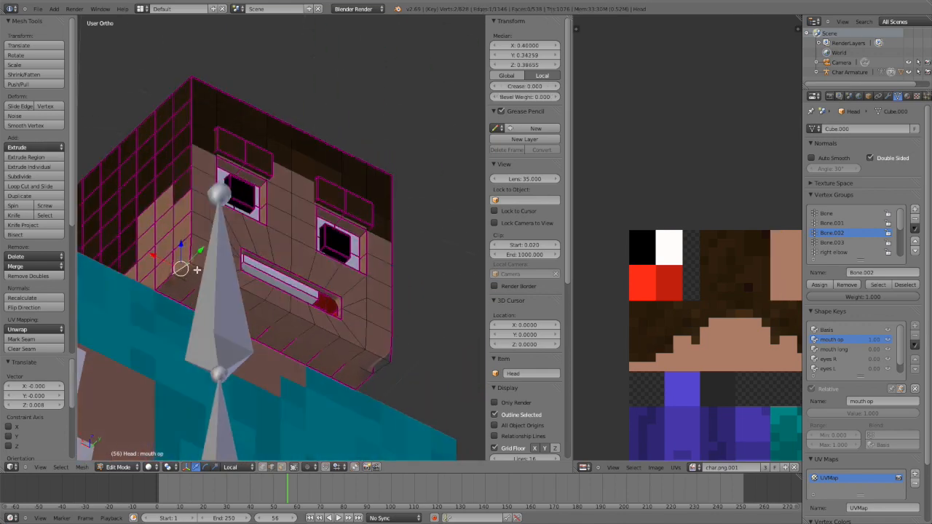
pyautogui.moveTo(530, 86); pyautogui.dragTo(559, 87)
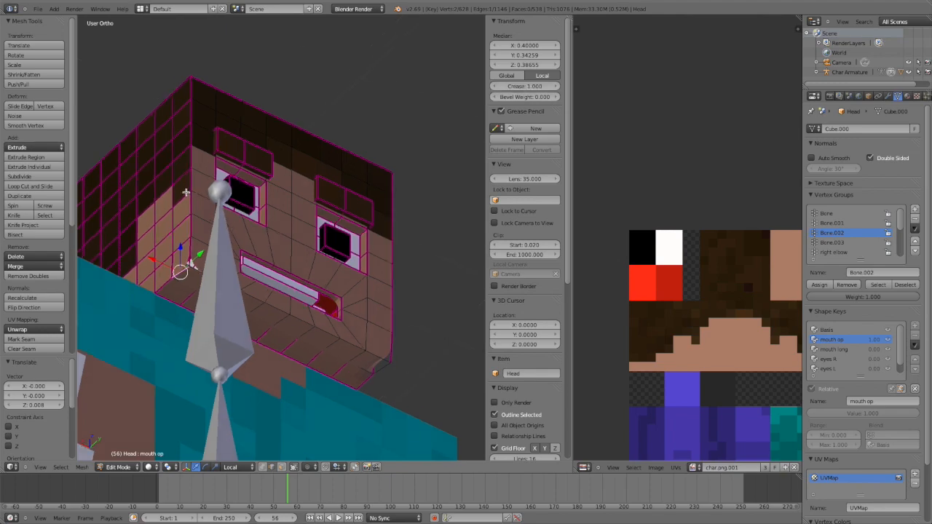
# Step: Set the mean crease to 1.000 on the edges meeting at the jaw's front corner and check the adjoining ones
pyautogui.moveTo(211, 191); pyautogui.dragTo(197, 220, button='middle')
pyautogui.scroll(3, 197, 219)
pyautogui.keyDown('shift'); pyautogui.moveTo(125, 358); pyautogui.dragTo(147, 336, button='middle'); pyautogui.keyUp('shift')
pyautogui.keyDown('shift'); pyautogui.rightClick(135, 329); pyautogui.keyUp('shift')
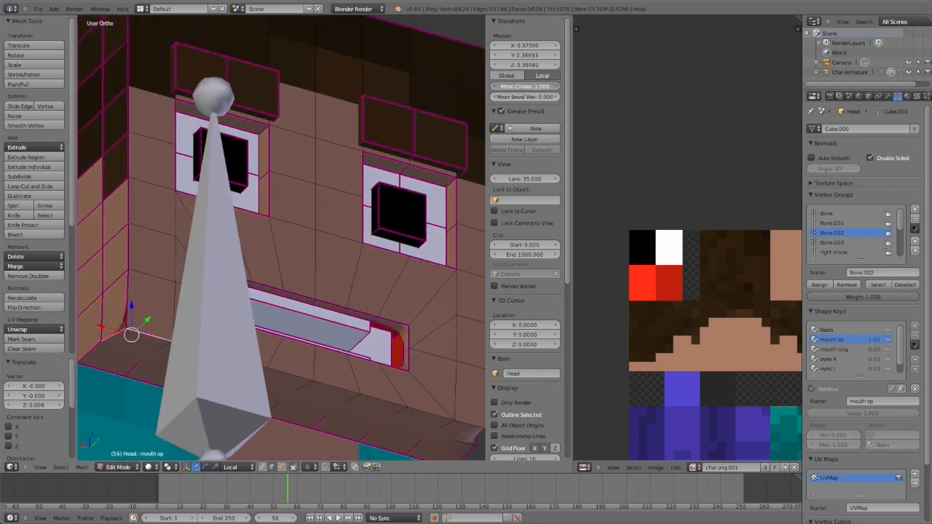
pyautogui.rightClick(127, 319)
pyautogui.keyDown('shift'); pyautogui.rightClick(119, 333); pyautogui.keyUp('shift')
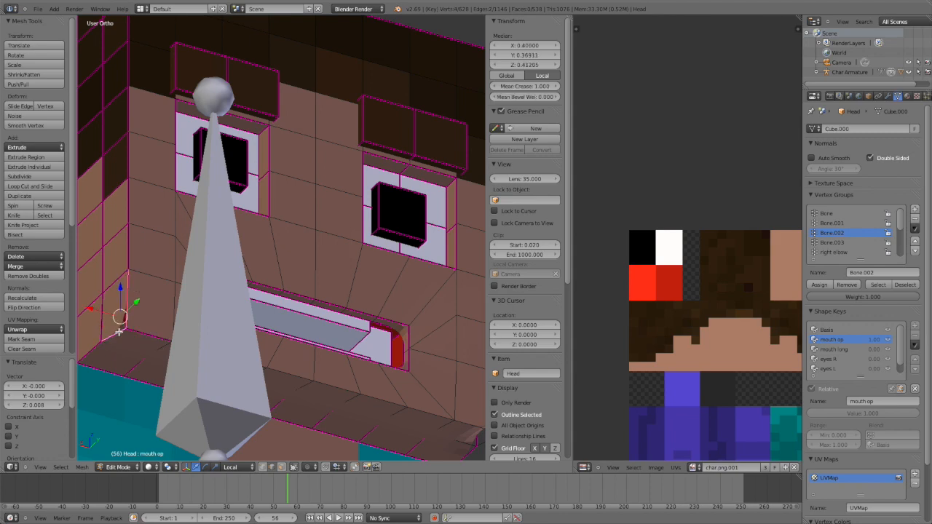
# Step: Try raising the crease of the end edge between the first two face rows on the head's underside
pyautogui.moveTo(122, 294)
pyautogui.mouseDown(button='middle')
pyautogui.moveTo(132, 316)
pyautogui.moveTo(131, 306)
pyautogui.mouseUp(button='middle')
pyautogui.rightClick(126, 283)
pyautogui.moveTo(258, 337); pyautogui.dragTo(204, 308, button='middle')
pyautogui.scroll(3, 219, 315)
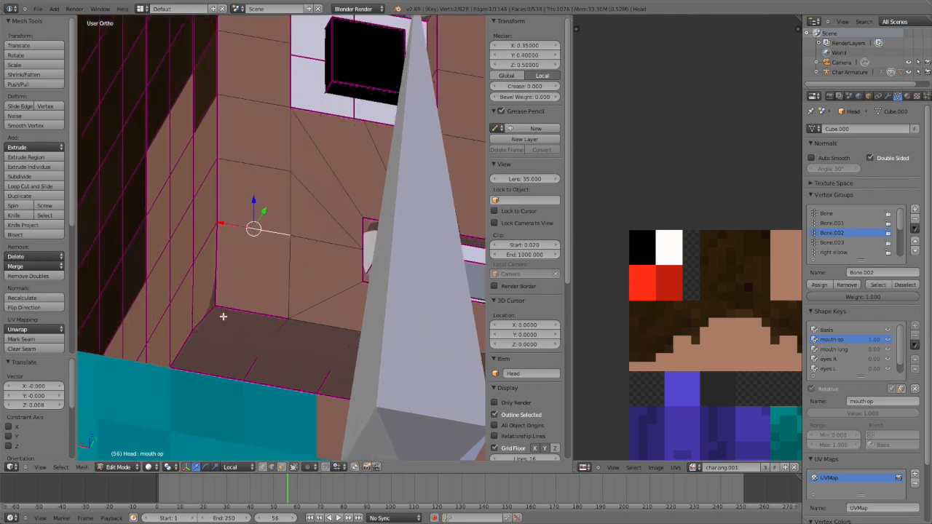
pyautogui.moveTo(534, 87); pyautogui.dragTo(543, 87)
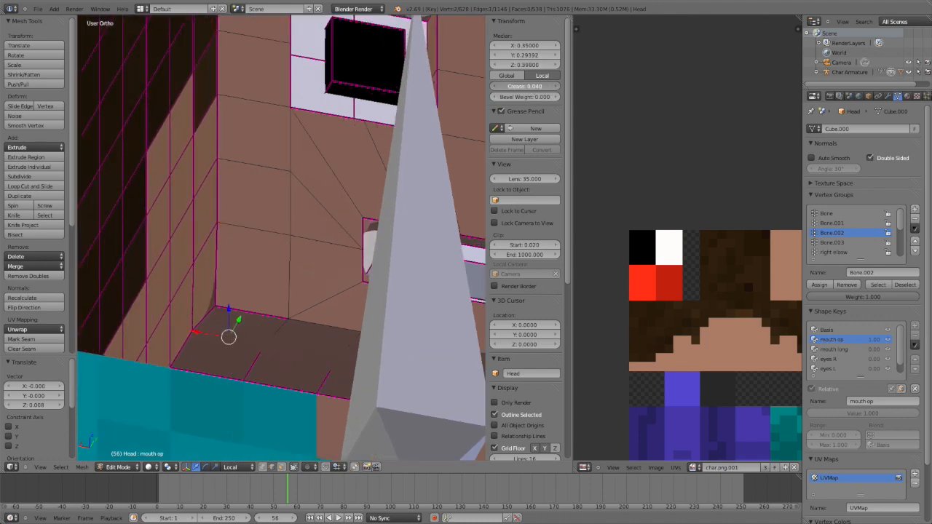
# Step: Select the jaw's bottom front edge beside the corner and set its crease to 1.000
pyautogui.moveTo(180, 337)
pyautogui.mouseDown(button='middle')
pyautogui.moveTo(250, 317)
pyautogui.moveTo(252, 346)
pyautogui.moveTo(258, 339)
pyautogui.mouseUp(button='middle')
pyautogui.press('z')
pyautogui.rightClick(245, 322)
pyautogui.press('z')
pyautogui.rightClick(259, 336)
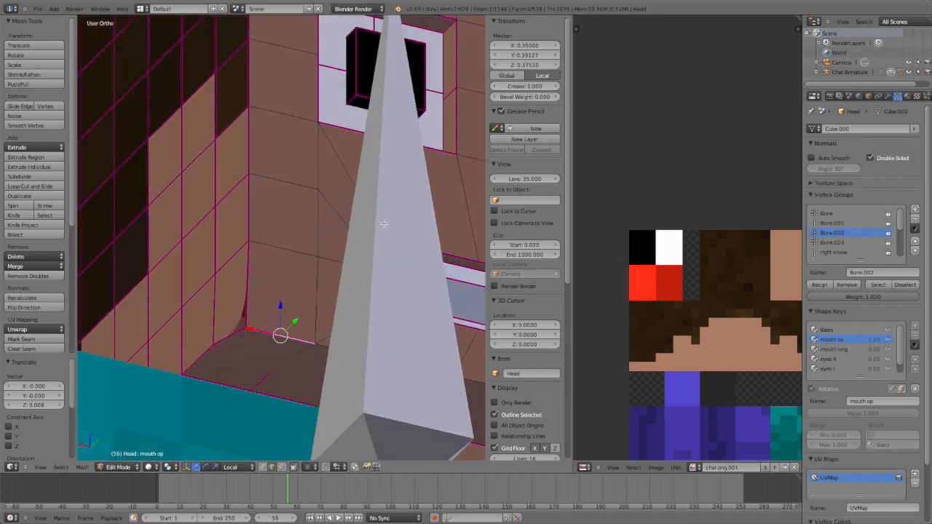
pyautogui.press('z')
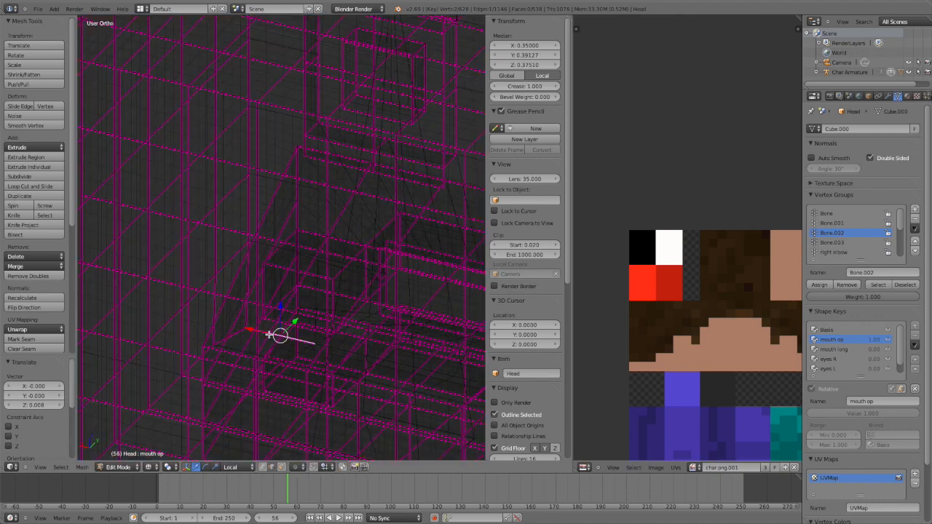
pyautogui.press('z')
pyautogui.moveTo(519, 87); pyautogui.dragTo(561, 87)
# Step: Select the bottom edges at the opposite front corner of the jaw and set their mean crease to 1.000
pyautogui.moveTo(210, 340)
pyautogui.keyDown('shift'); pyautogui.mouseDown(button='middle')
pyautogui.moveTo(202, 339)
pyautogui.moveTo(468, 383)
pyautogui.mouseUp(button='middle'); pyautogui.keyUp('shift')
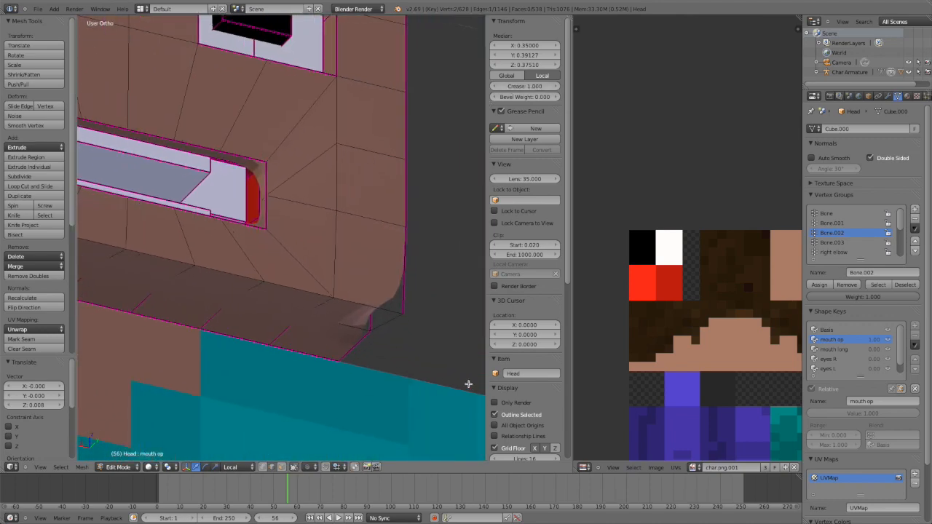
pyautogui.press('z')
pyautogui.keyDown('alt'); pyautogui.click(387, 310); pyautogui.keyUp('alt')
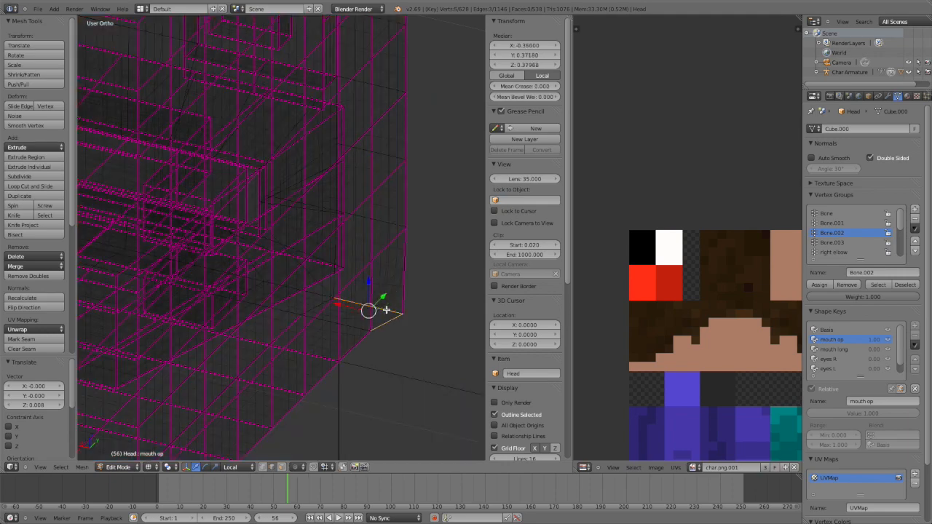
pyautogui.moveTo(532, 86); pyautogui.dragTo(561, 87)
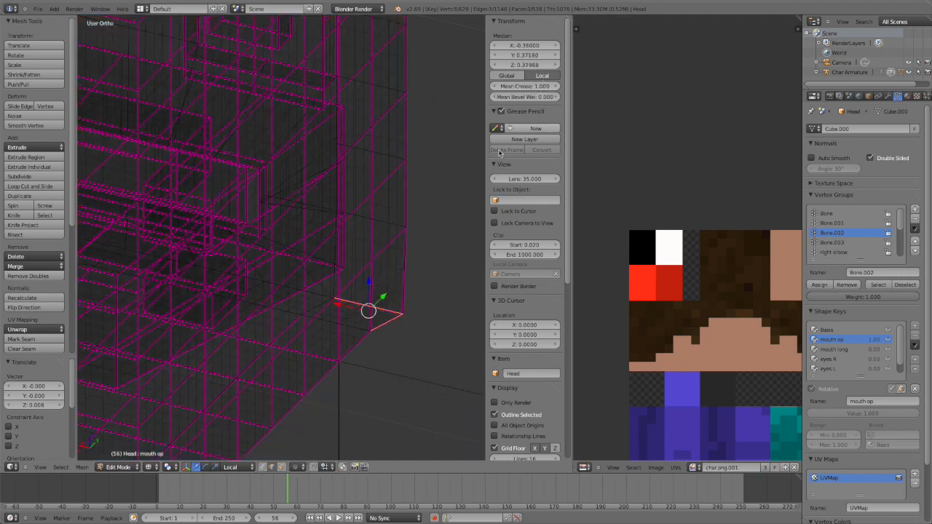
pyautogui.press('z')
# Step: Return to Object Mode and sweep the mouth op value back up to 1.000 to check the jaw movement
pyautogui.scroll(-4, 433, 237)
pyautogui.moveTo(314, 226); pyautogui.dragTo(369, 290, button='middle')
pyautogui.press('Tab')
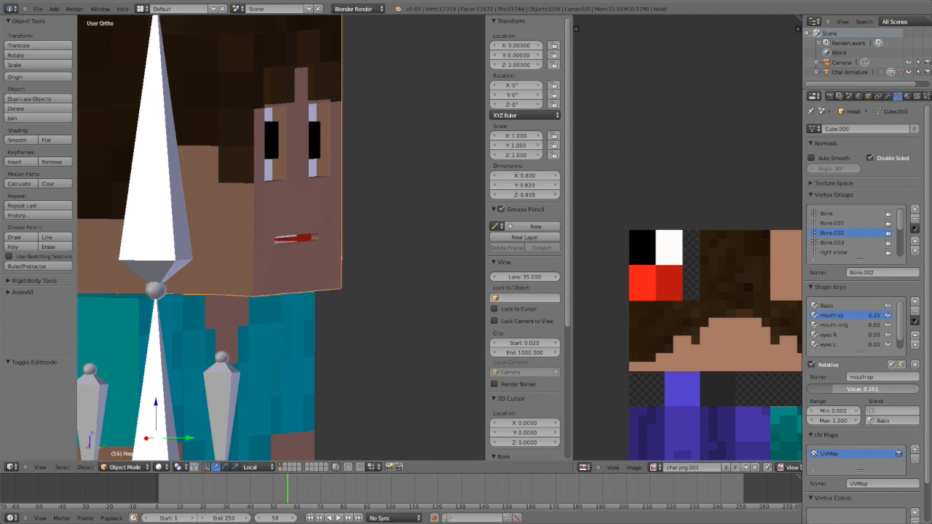
pyautogui.moveTo(863, 389); pyautogui.dragTo(837, 389)
pyautogui.moveTo(905, 389)
pyautogui.mouseDown()
pyautogui.moveTo(921, 389)
pyautogui.moveTo(890, 389)
pyautogui.moveTo(920, 389)
pyautogui.mouseUp()
# Step: Edit the head's mouth op key and select the eight faces in the front row of the jaw's underside
pyautogui.press('Tab')
pyautogui.scroll(5, 401, 306)
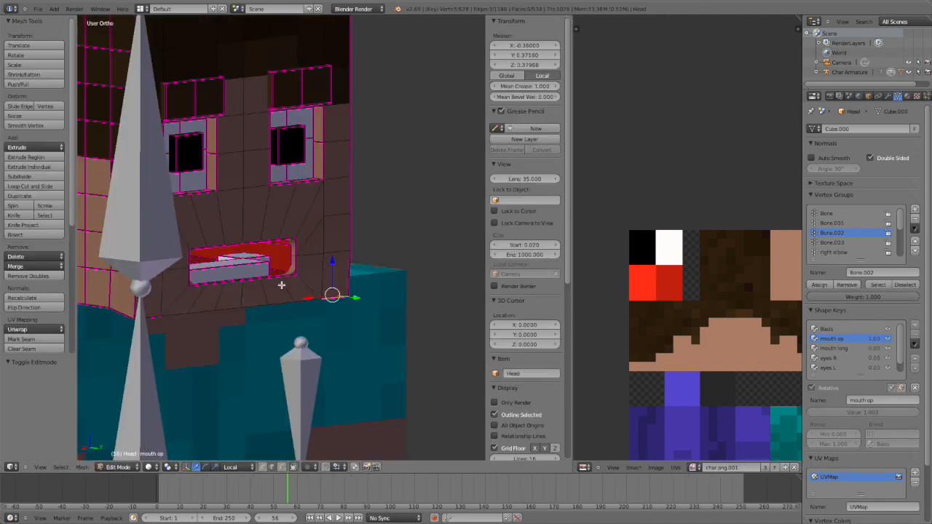
pyautogui.rightClick(409, 289)
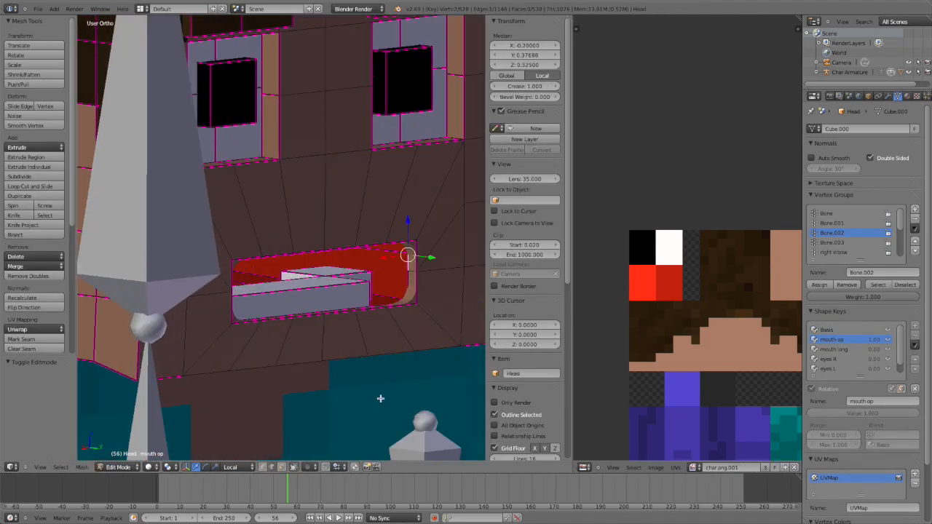
pyautogui.moveTo(331, 306); pyautogui.dragTo(363, 330, button='middle')
pyautogui.click(282, 468)
pyautogui.rightClick(358, 217)
pyautogui.keyDown('shift'); pyautogui.rightClick(365, 233); pyautogui.keyUp('shift')
pyautogui.keyDown('shift'); pyautogui.rightClick(367, 251); pyautogui.keyUp('shift')
pyautogui.keyDown('shift'); pyautogui.rightClick(368, 270); pyautogui.keyUp('shift')
pyautogui.keyDown('shift'); pyautogui.rightClick(373, 285); pyautogui.keyUp('shift')
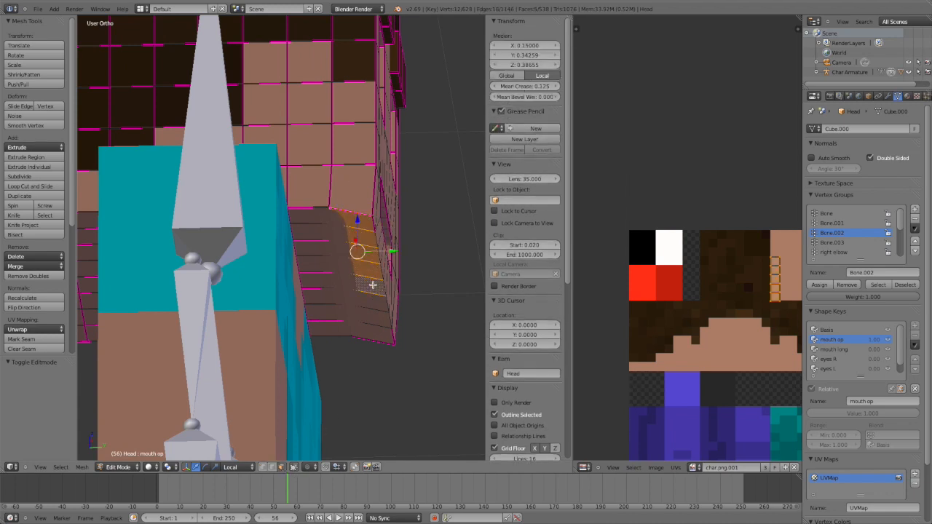
pyautogui.keyDown('shift'); pyautogui.rightClick(383, 304); pyautogui.keyUp('shift')
pyautogui.keyDown('shift'); pyautogui.rightClick(381, 319); pyautogui.keyUp('shift')
pyautogui.keyDown('shift'); pyautogui.rightClick(380, 329); pyautogui.keyUp('shift')
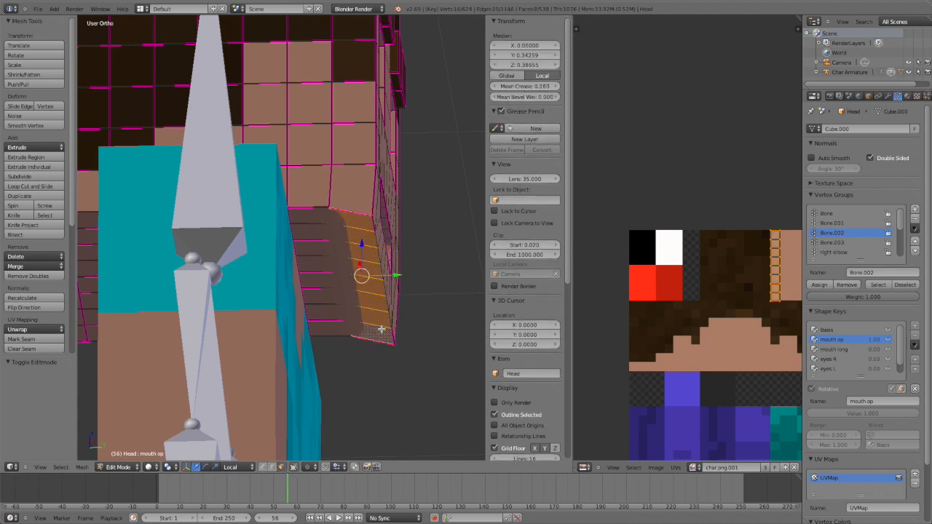
# Step: Try rotating the selected underside faces by about 4.5° in the left view
pyautogui.press('ctrl+KP_3')
pyautogui.press('r')
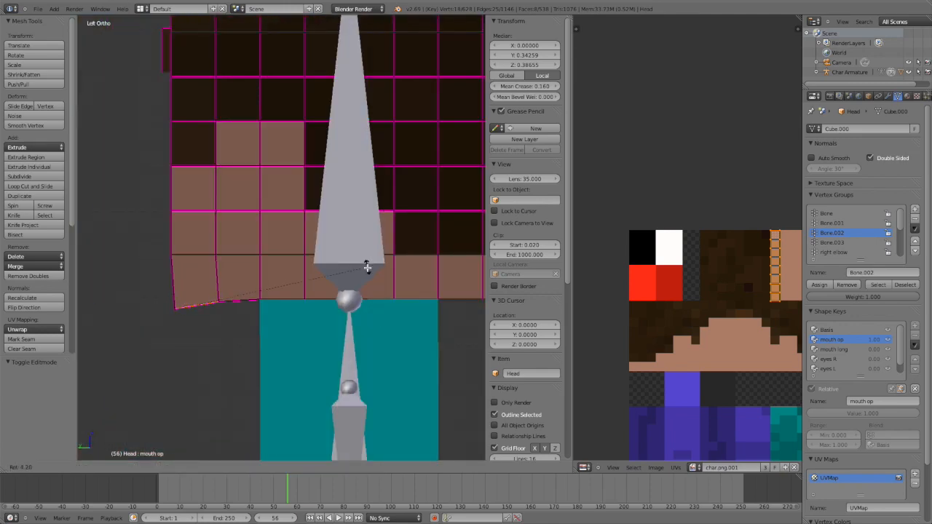
pyautogui.click(366, 267)
pyautogui.press('g')
pyautogui.rightClick(366, 269)
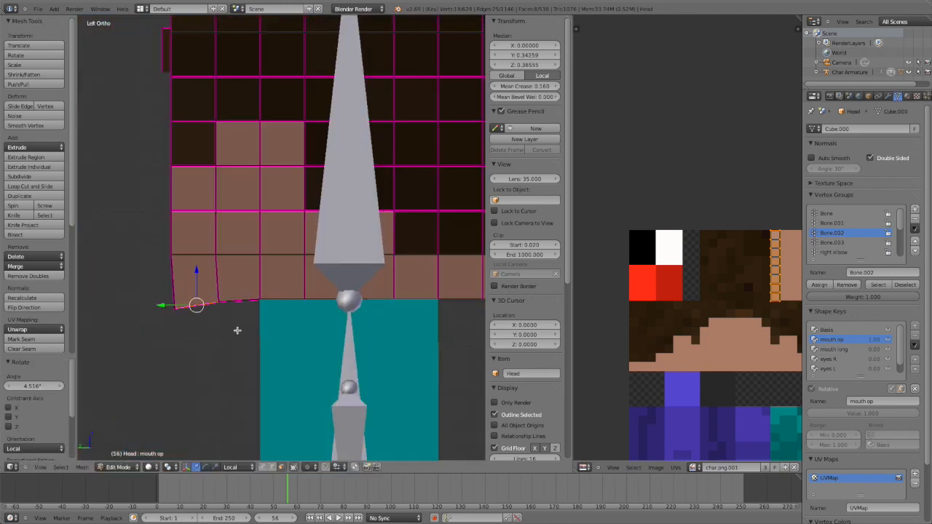
pyautogui.keyDown('shift'); pyautogui.moveTo(238, 330); pyautogui.dragTo(311, 318, button='middle'); pyautogui.keyUp('shift')
pyautogui.hotkey('ctrl', 'z')
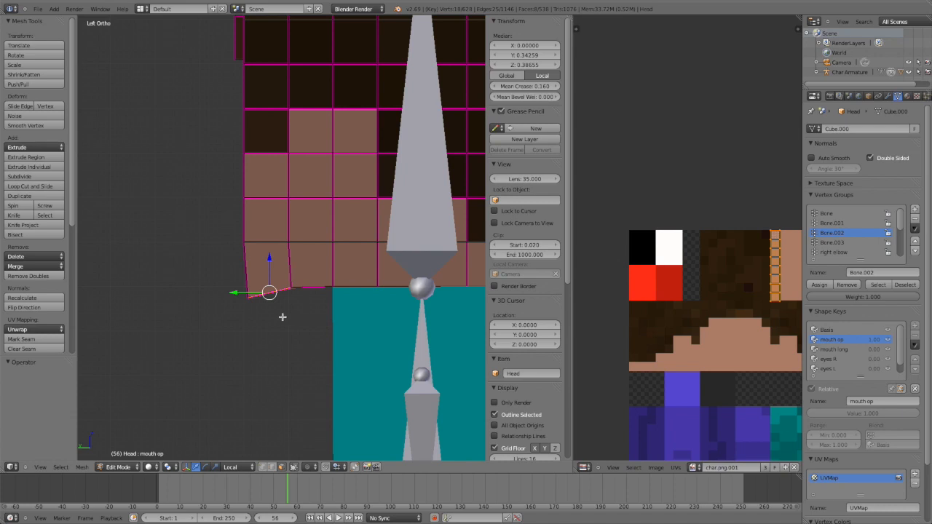
# Step: Extend the selection with the hidden vertices at the jaw's bottom front edge and rotate it by 6.035°
pyautogui.press('z')
pyautogui.press('b')
pyautogui.moveTo(234, 290); pyautogui.dragTo(257, 303)
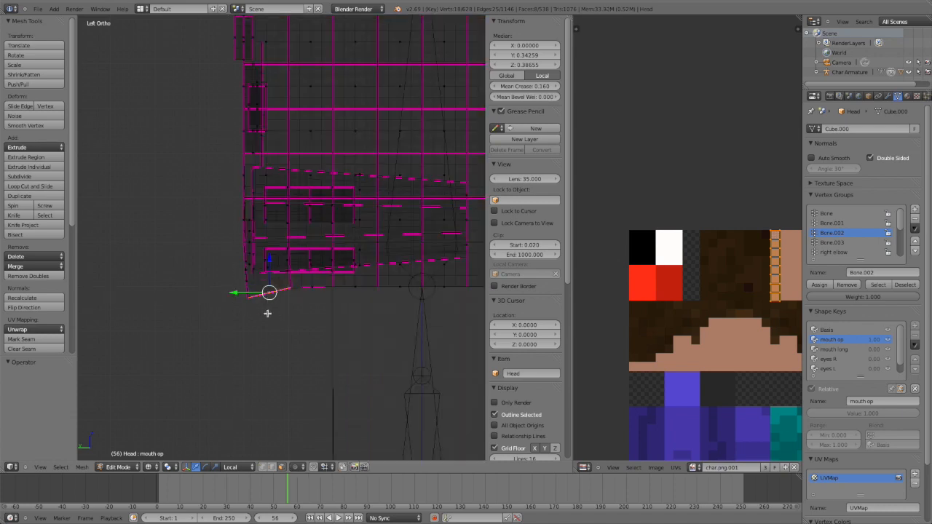
pyautogui.press('b')
pyautogui.moveTo(236, 289); pyautogui.dragTo(263, 306)
pyautogui.press('z')
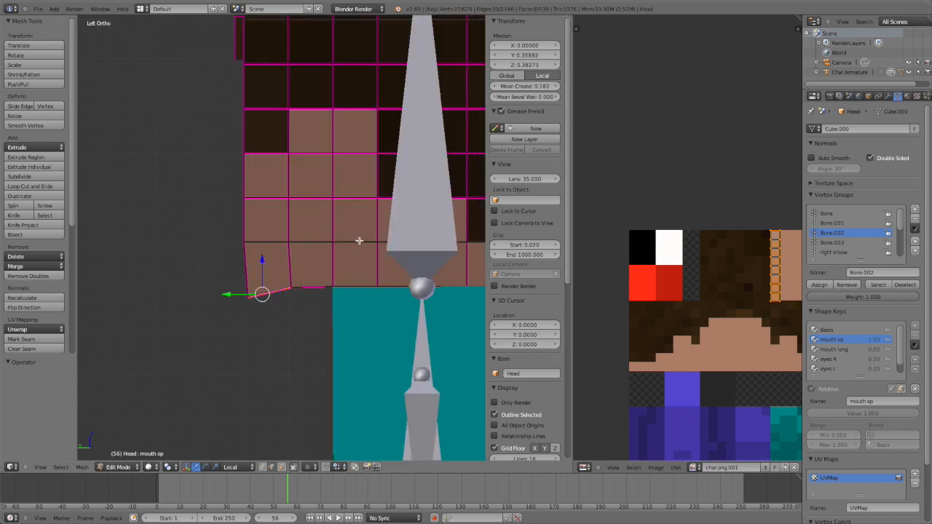
pyautogui.press('r')
pyautogui.click(361, 253)
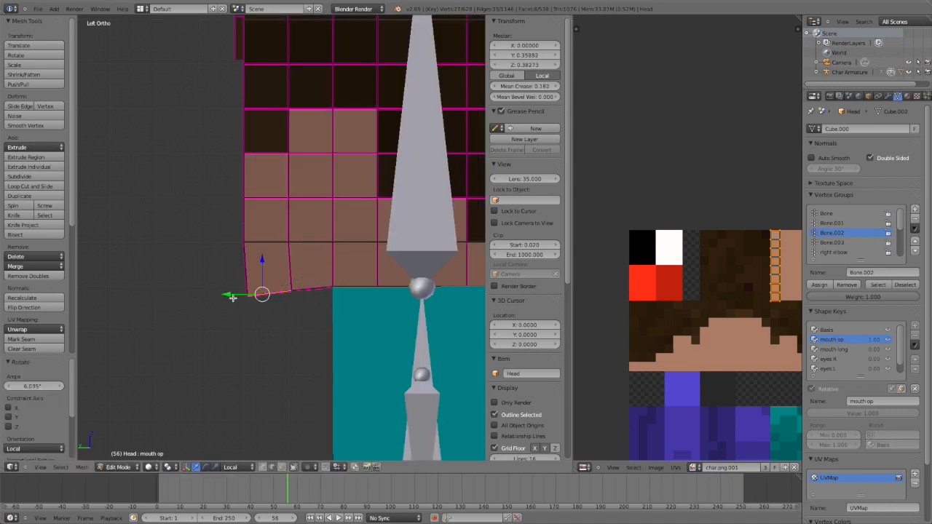
# Step: Shift the rotated front jaw selection 0.005 forward along its local Y axis
pyautogui.moveTo(233, 298); pyautogui.dragTo(230, 294)
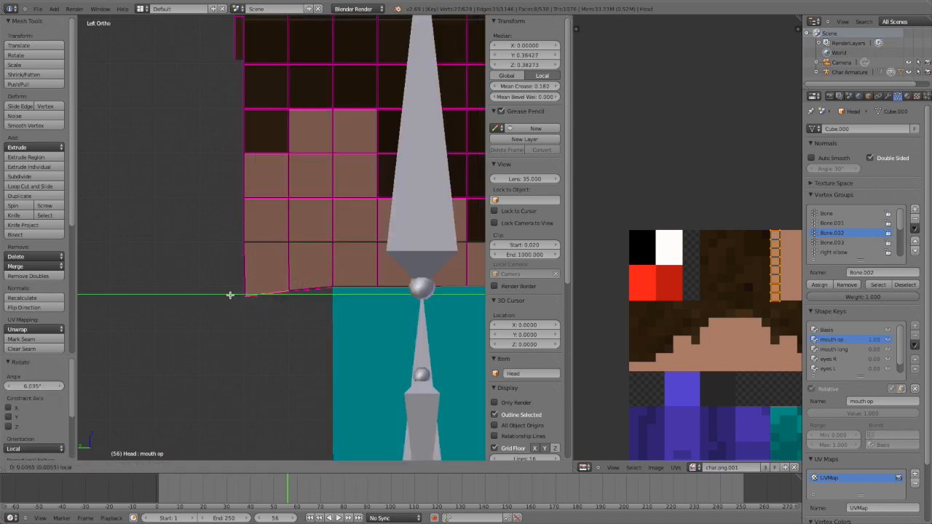
pyautogui.moveTo(230, 294); pyautogui.dragTo(230, 295)
pyautogui.moveTo(230, 294); pyautogui.dragTo(215, 281, button='middle')
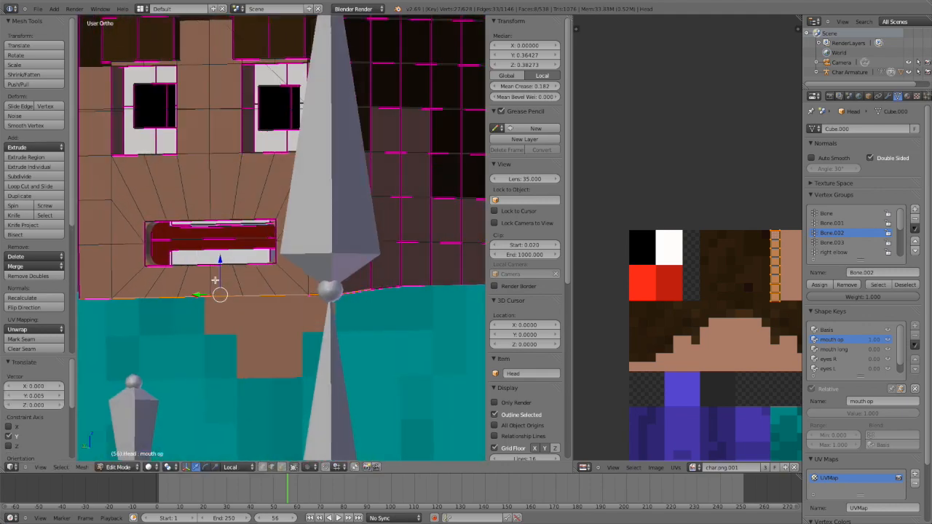
pyautogui.moveTo(218, 277); pyautogui.dragTo(220, 276)
# Step: Return to Object Mode and sweep the mouth op value up to 1.000 to check the reshaped jaw
pyautogui.press('Tab')
pyautogui.moveTo(219, 276); pyautogui.dragTo(444, 320, button='middle')
pyautogui.moveTo(874, 389)
pyautogui.mouseDown()
pyautogui.moveTo(811, 389)
pyautogui.moveTo(865, 389)
pyautogui.mouseUp()
pyautogui.moveTo(437, 262); pyautogui.dragTo(348, 290, button='middle')
pyautogui.scroll(-2, 349, 290)
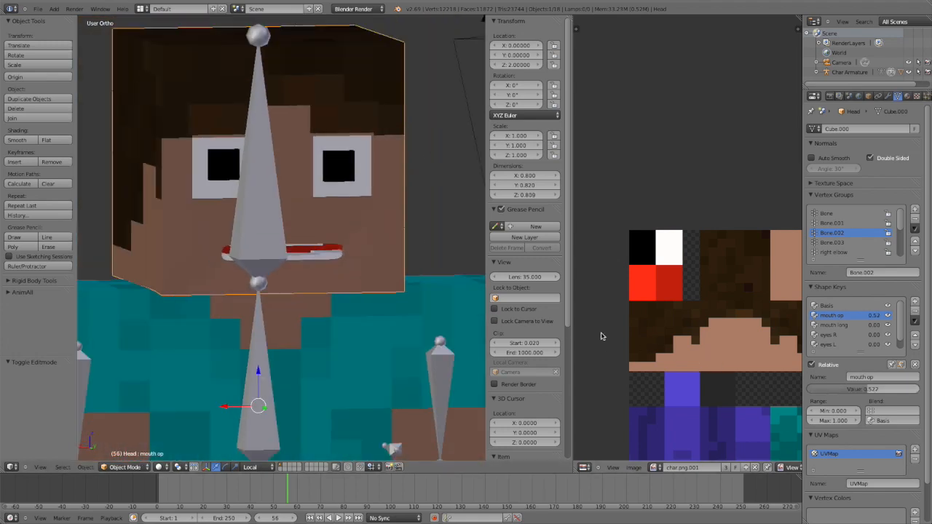
pyautogui.moveTo(867, 389); pyautogui.dragTo(786, 367)
pyautogui.moveTo(386, 232)
pyautogui.mouseDown(button='middle')
pyautogui.moveTo(364, 229)
pyautogui.moveTo(371, 214)
pyautogui.moveTo(414, 223)
pyautogui.moveTo(393, 225)
pyautogui.mouseUp(button='middle')
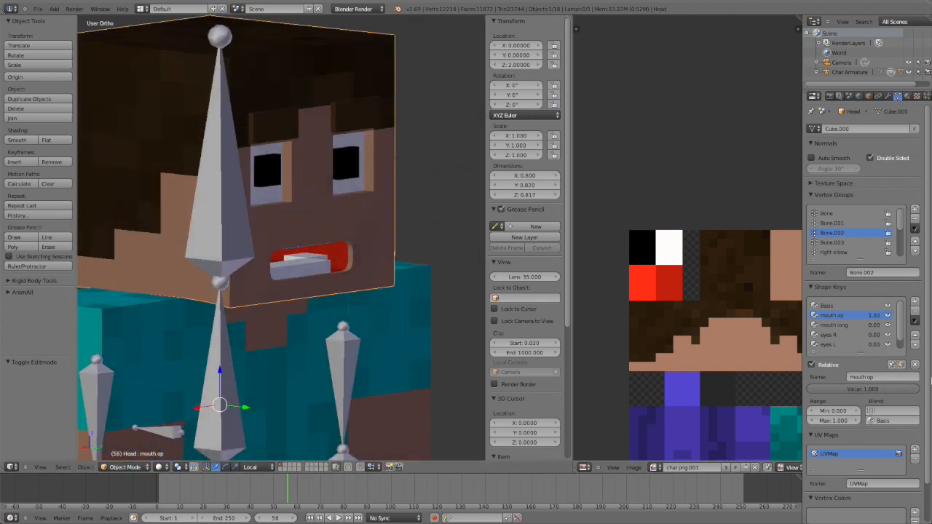
# Step: Check the mouth long shape key at -1.000 with the mouth open and clear all shape key values
pyautogui.click(834, 325)
pyautogui.moveTo(854, 392); pyautogui.dragTo(831, 394)
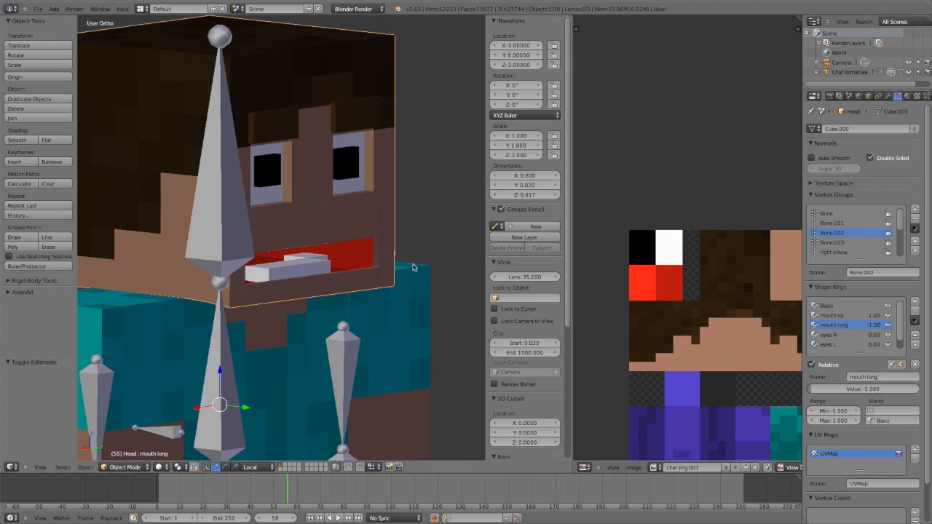
pyautogui.moveTo(248, 219); pyautogui.dragTo(451, 232, button='middle')
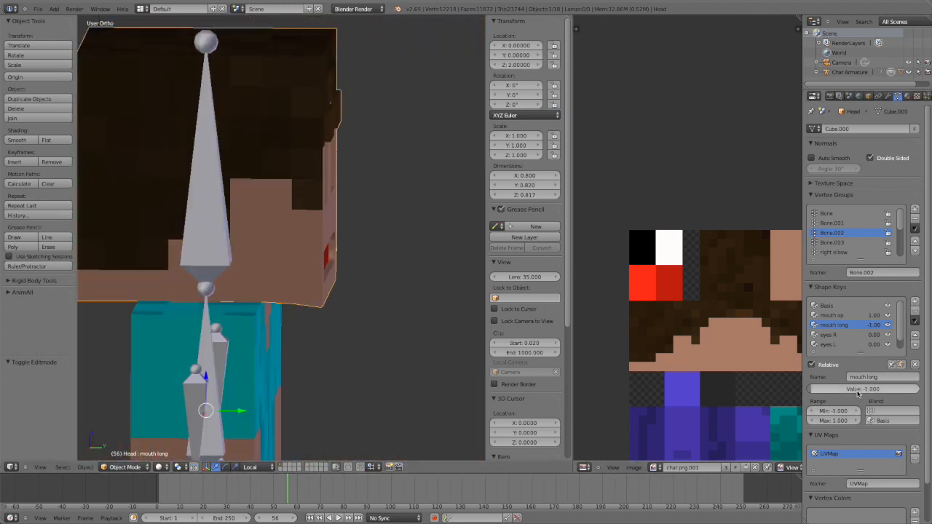
pyautogui.click(916, 364)
pyautogui.moveTo(365, 267); pyautogui.dragTo(306, 244, button='middle')
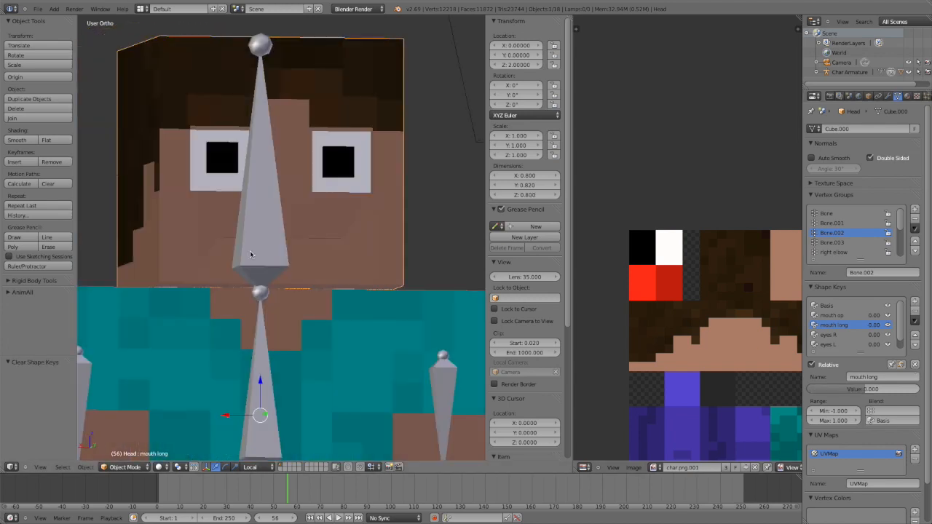
# Step: Add a mesh plane in the back view and rotate it 90° about the X axis
pyautogui.scroll(-3, 298, 239)
pyautogui.press('ctrl+KP_1')
pyautogui.scroll(-3, 301, 235)
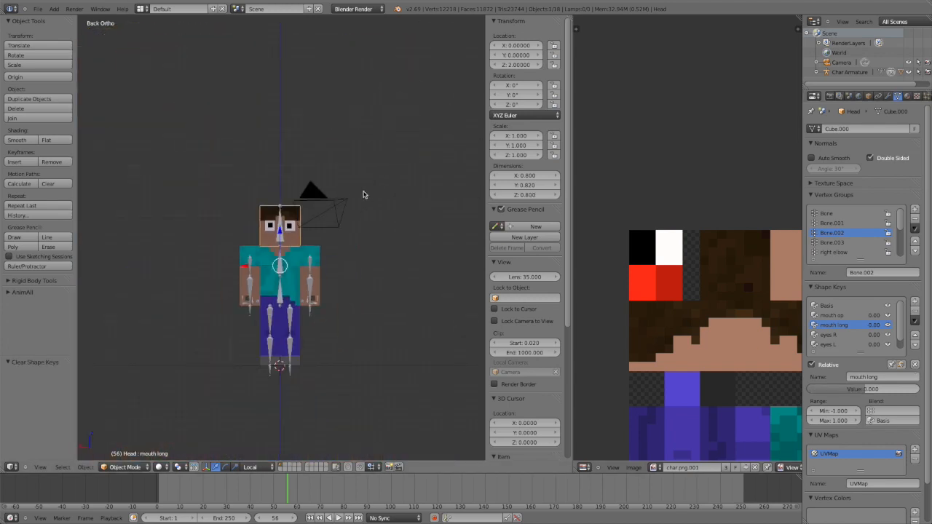
pyautogui.hotkey('shift', 'a')
pyautogui.moveTo(363, 193)
pyautogui.click(397, 193)
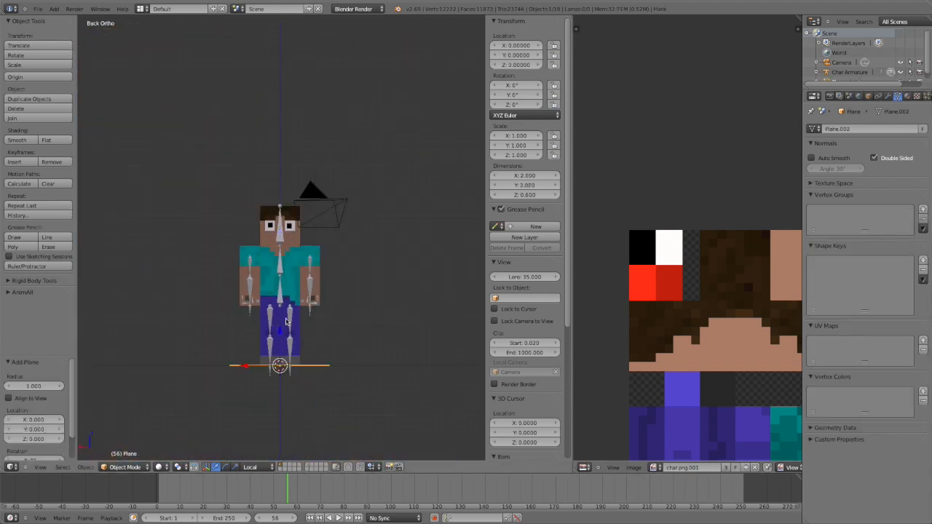
pyautogui.press('r')
pyautogui.write('x90')
pyautogui.press('Return')
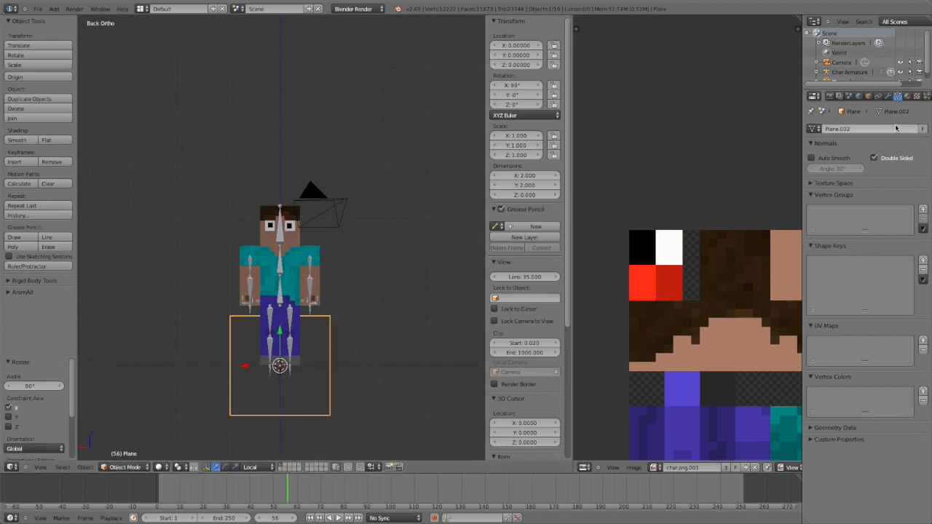
# Step: Set the plane's maximum draw type to Wire and move it above the head to X 0, Z 4.5
pyautogui.click(868, 96)
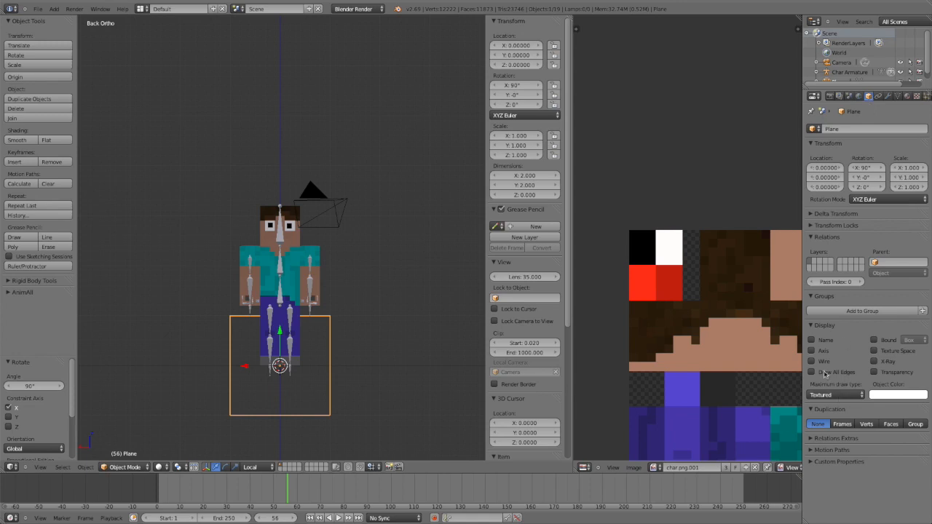
pyautogui.click(829, 391)
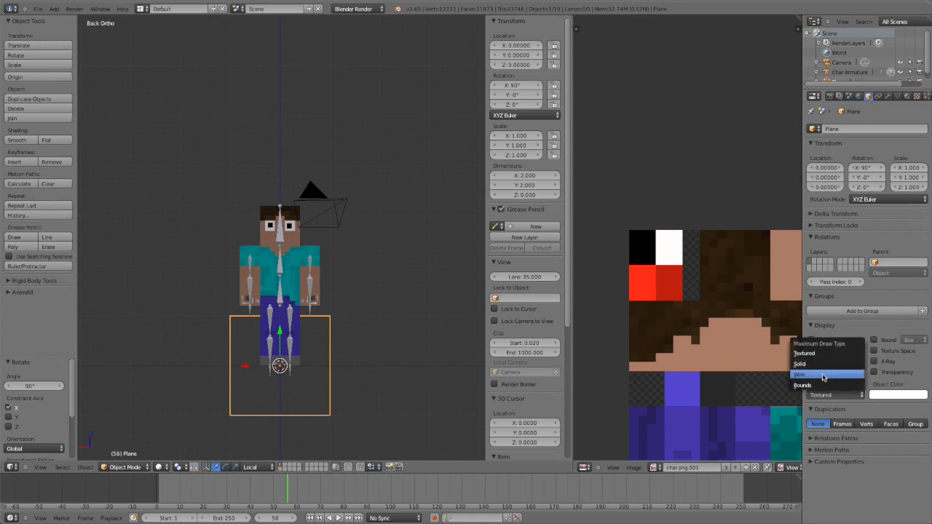
pyautogui.click(825, 375)
pyautogui.press('g')
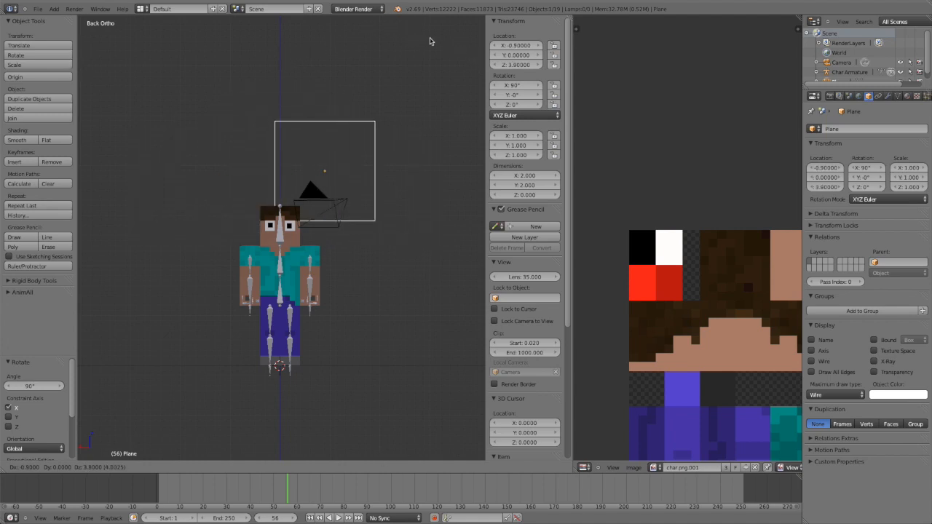
pyautogui.click(386, 457)
pyautogui.keyDown('ctrl'); pyautogui.moveTo(261, 140); pyautogui.dragTo(258, 142); pyautogui.keyUp('ctrl')
# Step: In Edit Mode, scale the plane's mesh to 0.400 and offset it from its origin by X 0.4 and Y -0.6 locally
pyautogui.press('Tab')
pyautogui.keyDown('shift'); pyautogui.moveTo(297, 124); pyautogui.dragTo(300, 188, button='middle'); pyautogui.keyUp('shift')
pyautogui.scroll(4, 300, 189)
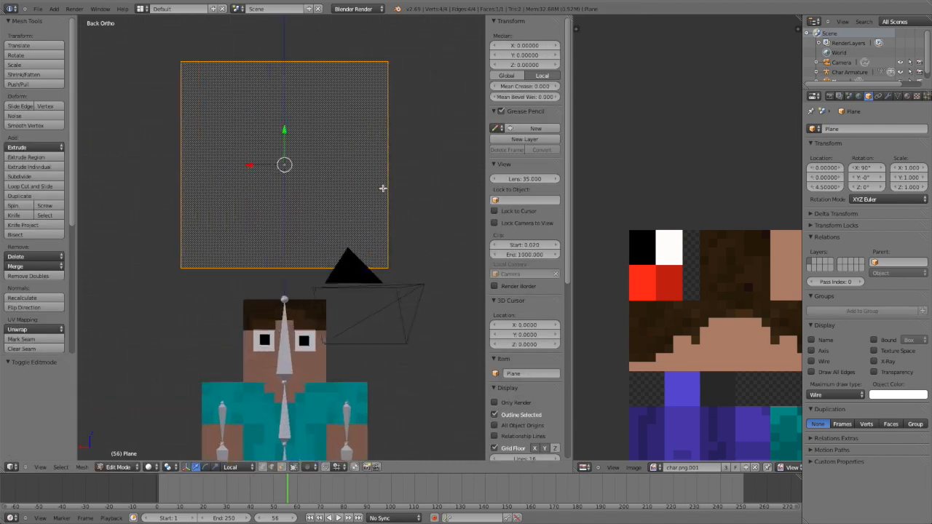
pyautogui.scroll(-3, 393, 188)
pyautogui.press('s')
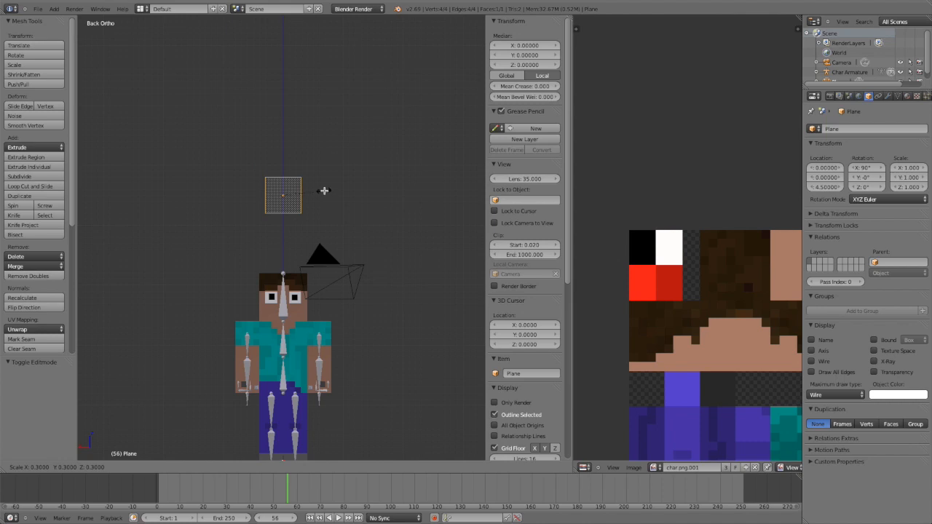
pyautogui.click(323, 190)
pyautogui.press('g')
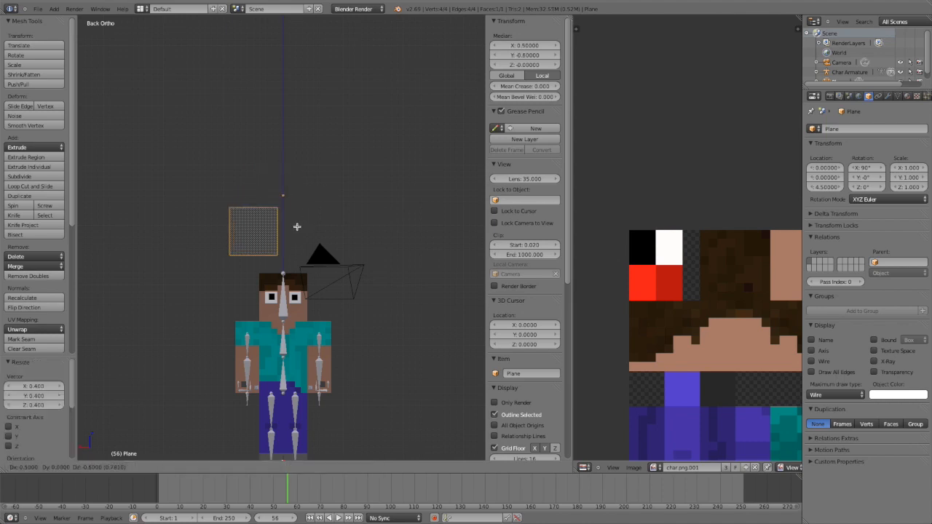
pyautogui.click(298, 230)
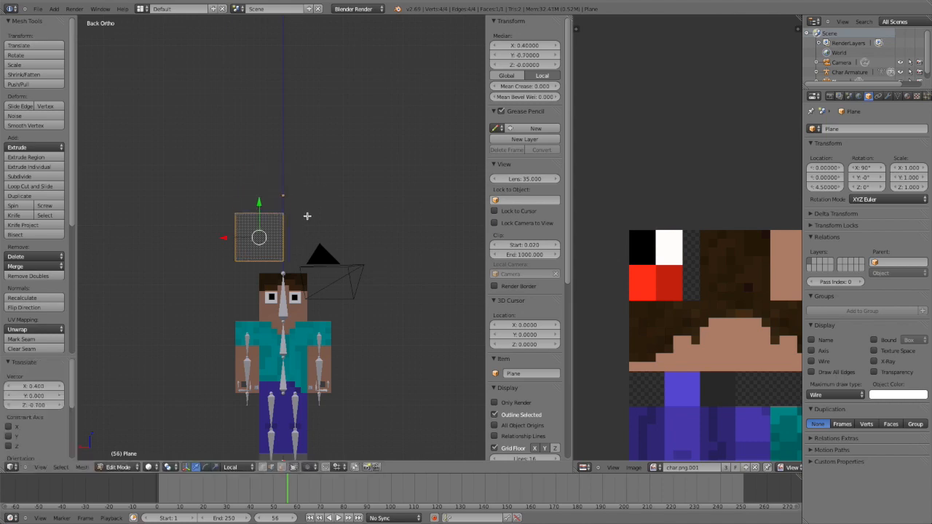
pyautogui.press('g')
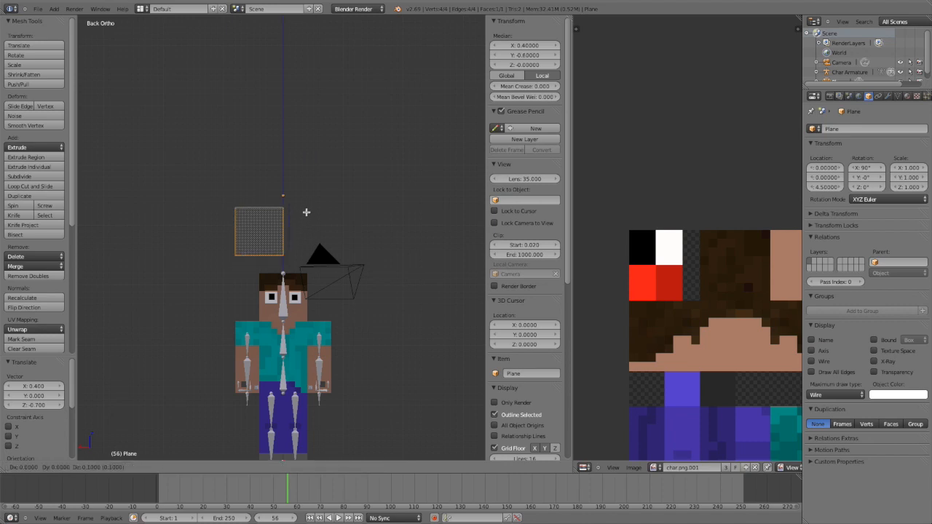
pyautogui.click(306, 212)
# Step: Move the square up beside its origin, enlarge it by a factor of 1.300 and snap it to the grid
pyautogui.scroll(2, 308, 212)
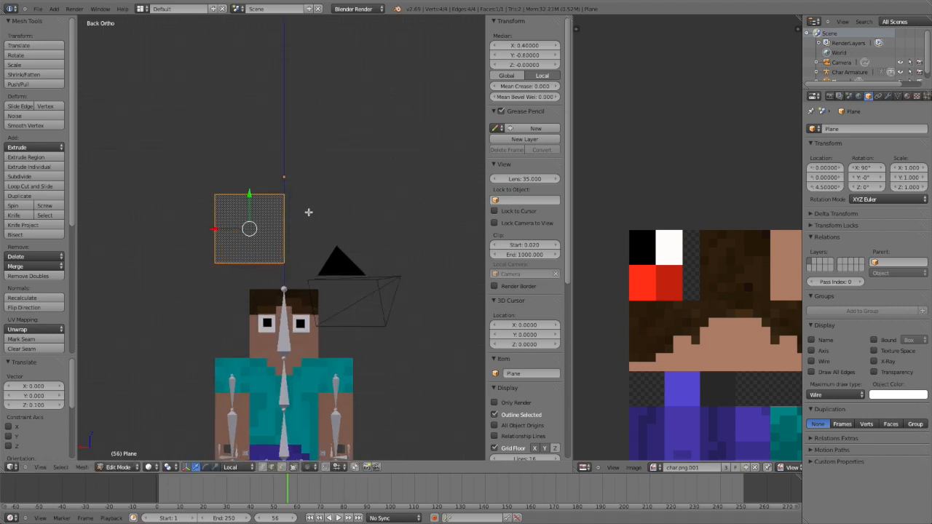
pyautogui.press('g')
pyautogui.click(297, 171)
pyautogui.press('s')
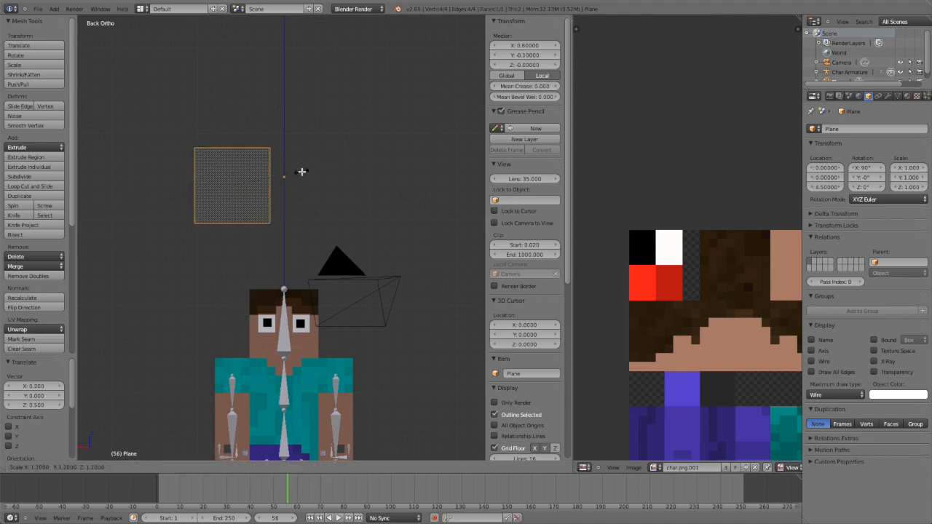
pyautogui.click(313, 169)
pyautogui.press('g')
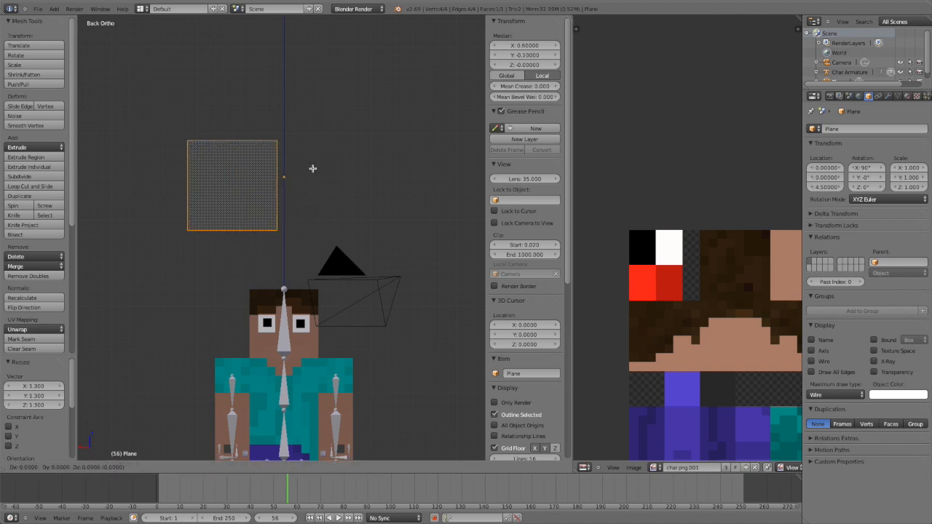
pyautogui.click(317, 164)
pyautogui.hotkey('shift', 's')
pyautogui.click(316, 164)
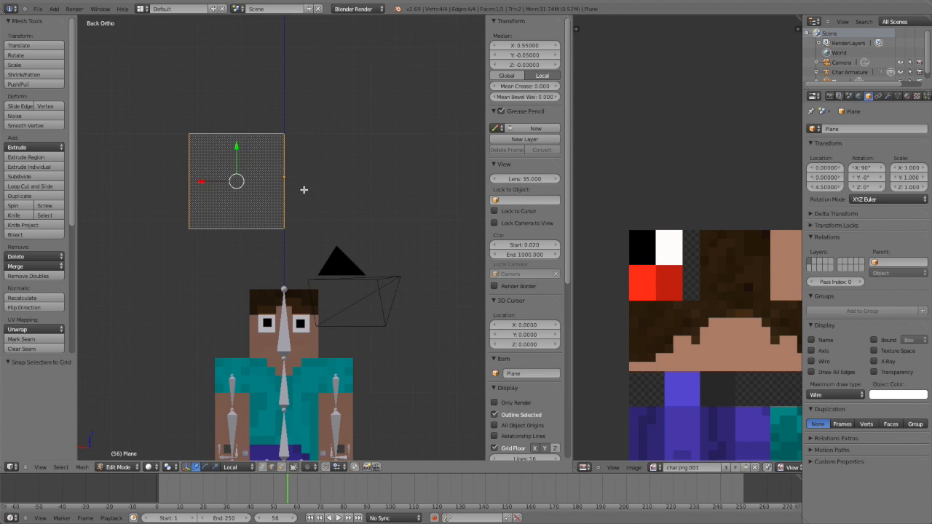
# Step: Resize the square to 1.000 by 1.000, snap it to the grid beside its origin and leave Edit Mode
pyautogui.scroll(-3, 300, 191)
pyautogui.scroll(3, 316, 184)
pyautogui.press('s')
pyautogui.click(316, 196)
pyautogui.press('g')
pyautogui.click(322, 192)
pyautogui.hotkey('shift', 's')
pyautogui.click(325, 192)
pyautogui.press('Tab')
# Step: Add a single-bone armature in wireframe display and move it up to Z 4.1 beside the square
pyautogui.moveTo(302, 193)
pyautogui.mouseDown(button='middle')
pyautogui.moveTo(377, 212)
pyautogui.moveTo(312, 202)
pyautogui.mouseUp(button='middle')
pyautogui.hotkey('shift', 'a')
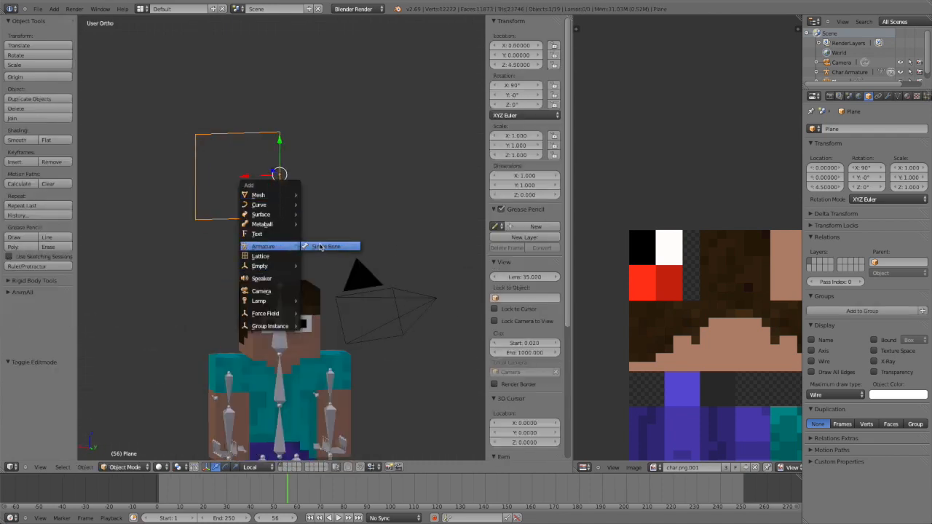
pyautogui.click(321, 248)
pyautogui.press('ctrl+KP_1')
pyautogui.press('z')
pyautogui.scroll(-5, 295, 273)
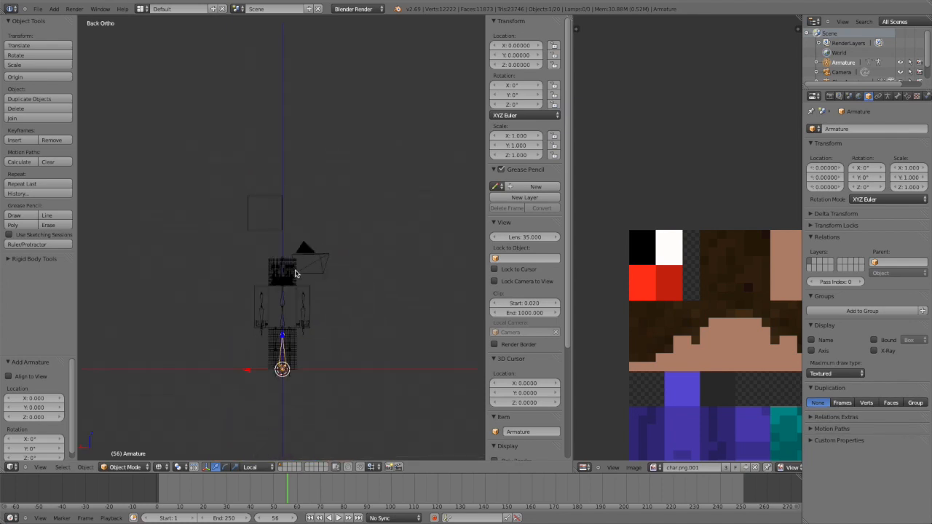
pyautogui.press('g')
pyautogui.press('z')
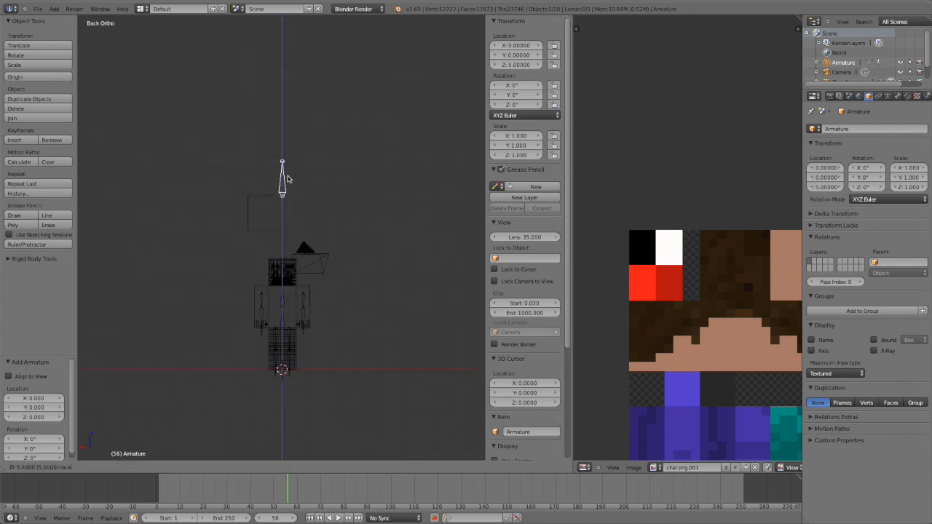
pyautogui.click(289, 208)
# Step: Rename the new armature object as Face Rig Armature
pyautogui.scroll(-3, 515, 364)
pyautogui.click(536, 354)
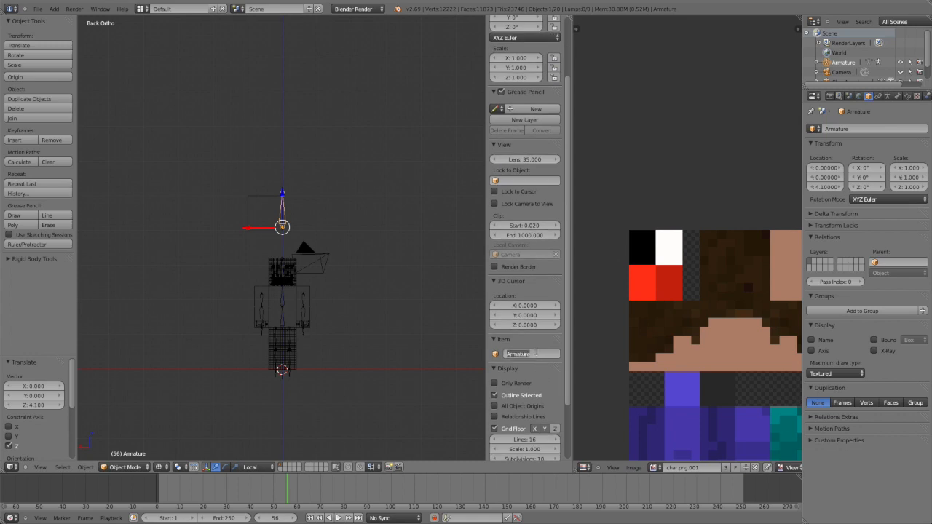
pyautogui.press('BackSpace')
pyautogui.press('Return')
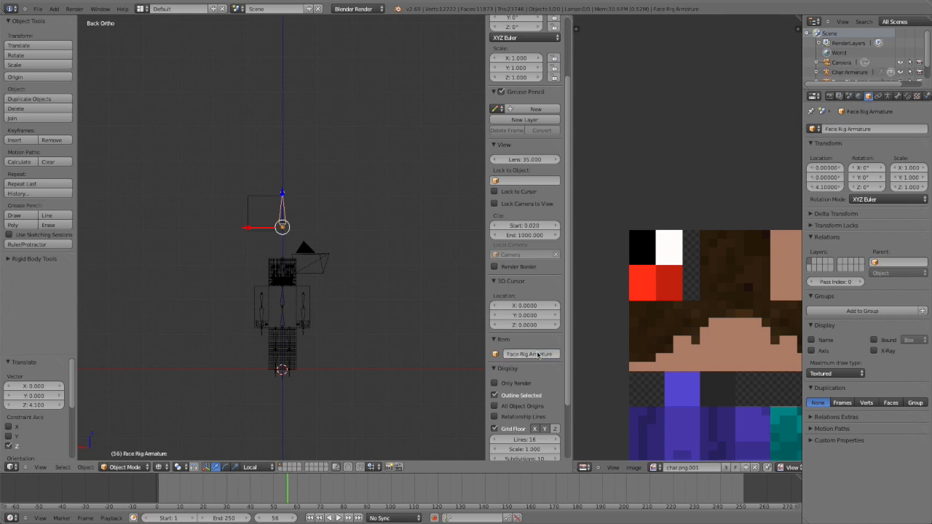
# Step: Enter Edit Mode on the armature and name its bone Mouth control
pyautogui.scroll(4, 308, 228)
pyautogui.press('Tab')
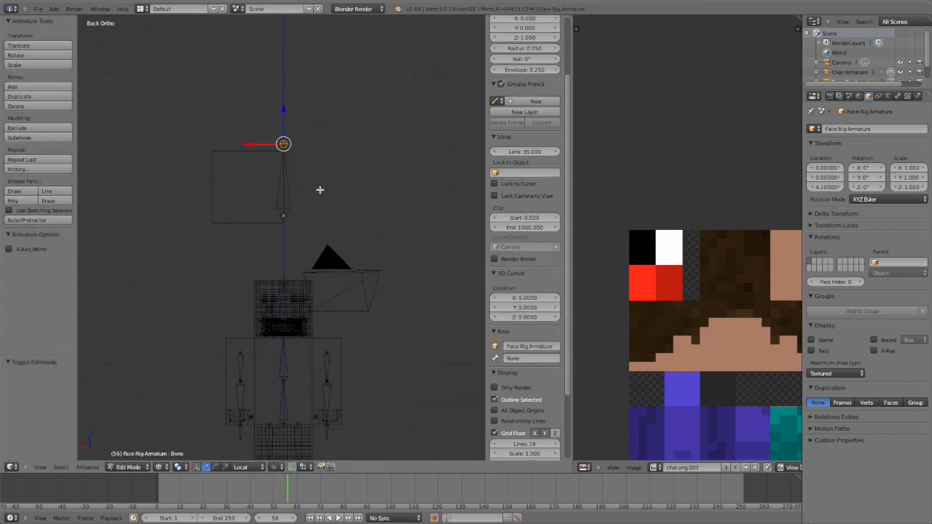
pyautogui.click(534, 359)
pyautogui.press('Return')
pyautogui.press('Tab')
pyautogui.press('Tab')
pyautogui.press('Tab')
pyautogui.press('Tab')
# Step: Lower the bone's tip to local Z 0.200 to shorten the bone
pyautogui.press('ctrl+KP_3')
pyautogui.keyDown('shift'); pyautogui.moveTo(292, 144); pyautogui.dragTo(322, 163, button='middle'); pyautogui.keyUp('shift')
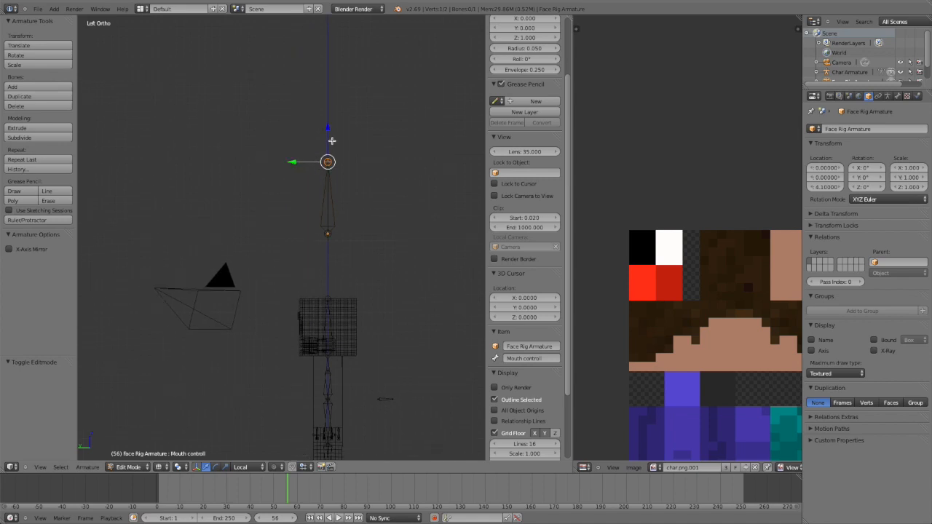
pyautogui.moveTo(329, 145); pyautogui.dragTo(333, 202)
# Step: In Edit Mode, move the whole bone by X 0.5 and Z 0.4 so its base sits at the square's centre
pyautogui.press('ctrl+KP_1')
pyautogui.scroll(4, 333, 201)
pyautogui.hotkey('ctrl', 'Tab')
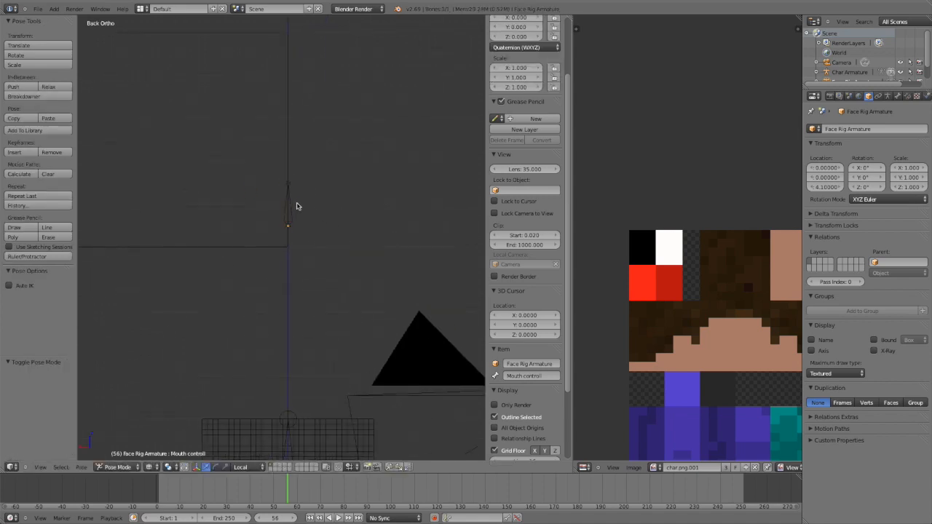
pyautogui.keyDown('shift'); pyautogui.moveTo(296, 206); pyautogui.dragTo(357, 233, button='middle'); pyautogui.keyUp('shift')
pyautogui.rightClick(358, 233)
pyautogui.press('Tab')
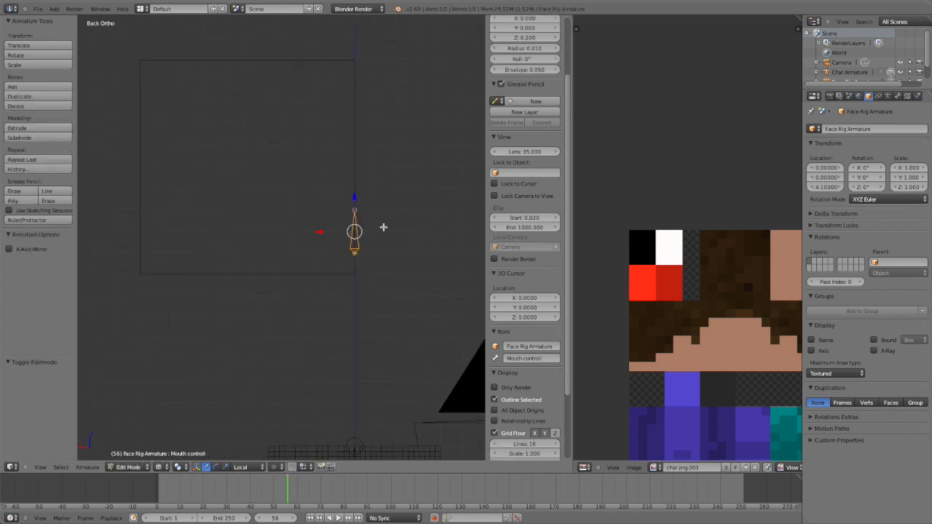
pyautogui.scroll(4, 384, 261)
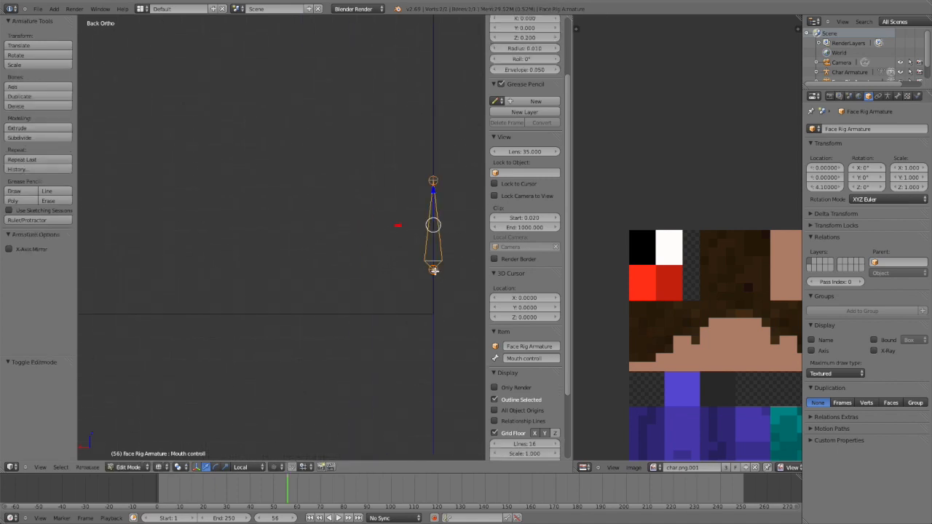
pyautogui.scroll(-5, 409, 255)
pyautogui.press('g')
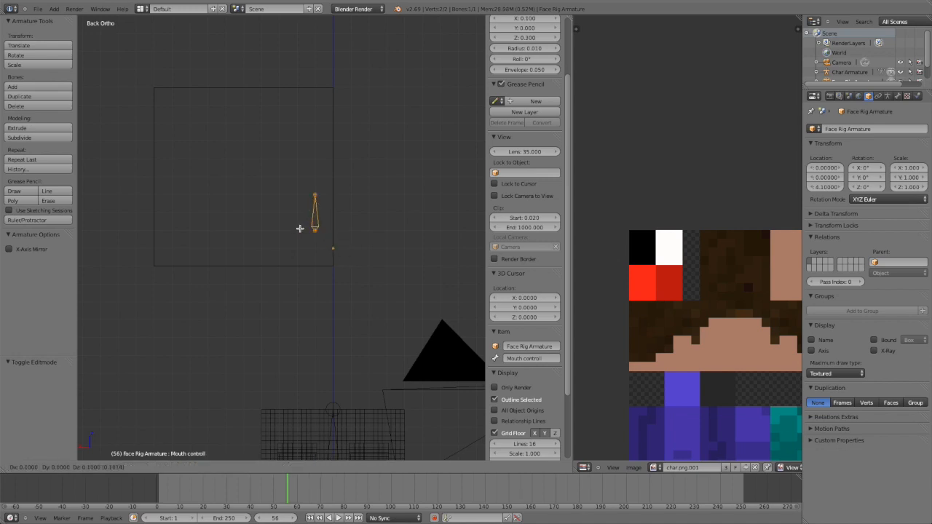
pyautogui.click(258, 185)
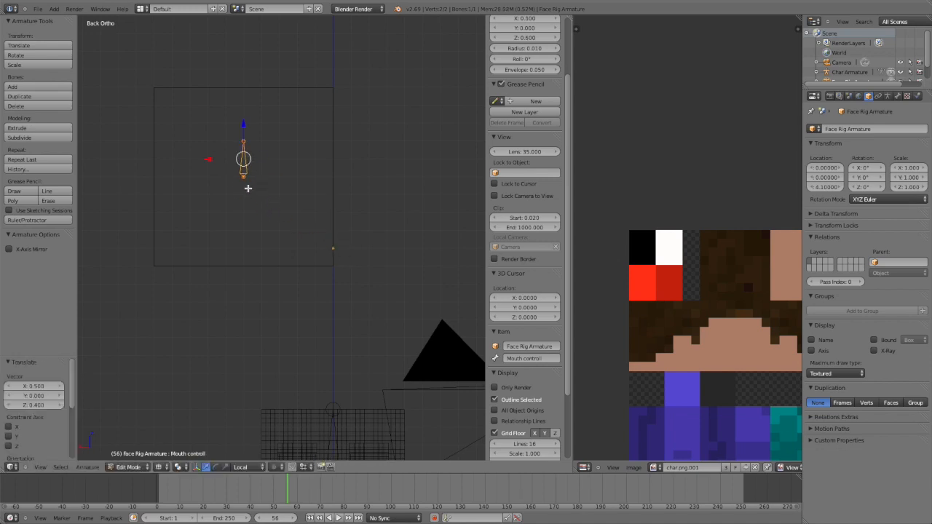
pyautogui.scroll(-3, 247, 181)
pyautogui.keyDown('shift'); pyautogui.moveTo(244, 190); pyautogui.dragTo(260, 207, button='middle'); pyautogui.keyUp('shift')
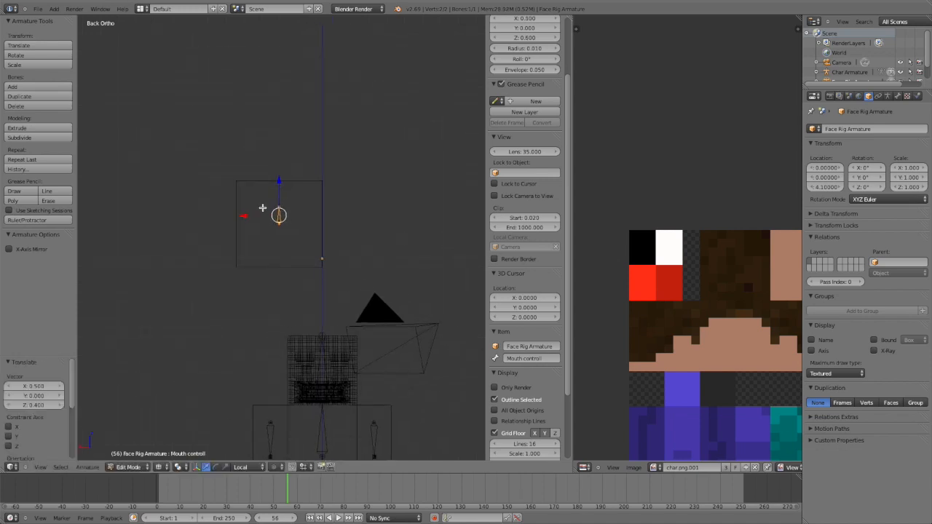
pyautogui.scroll(-6, 262, 207)
pyautogui.scroll(10, 263, 208)
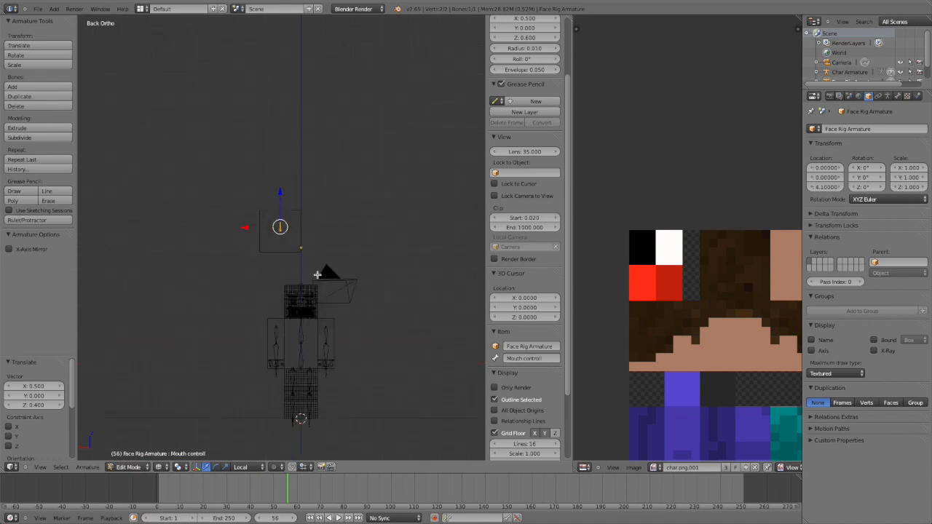
pyautogui.press('g')
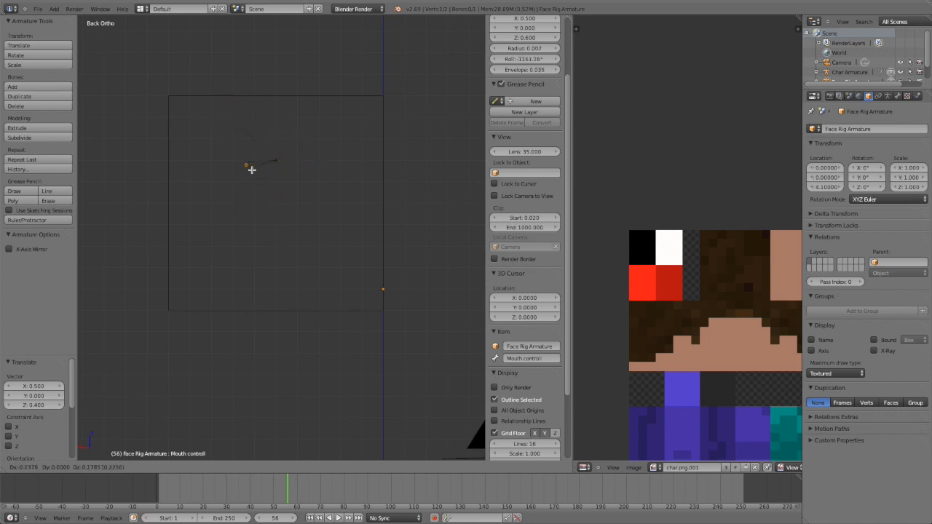
pyautogui.press('Escape')
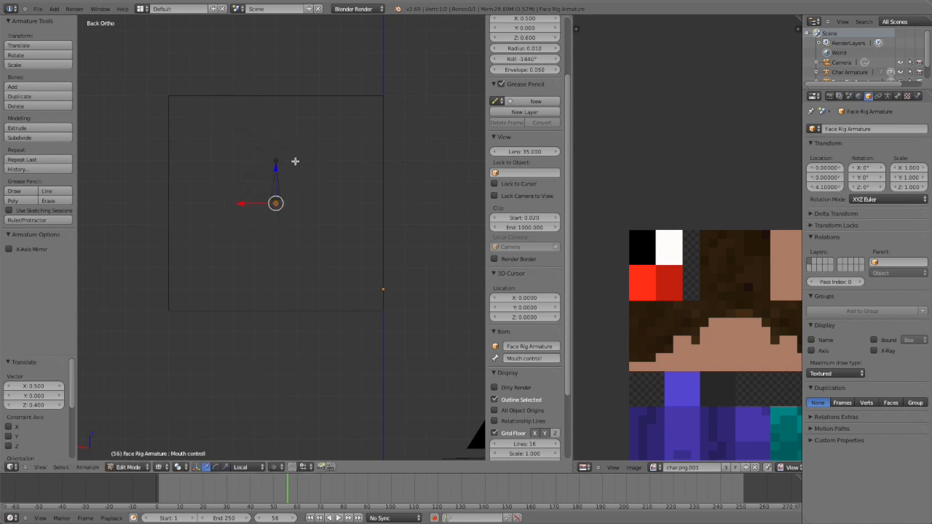
# Step: Switch the armature to Pose Mode and try rotating and moving the Mouth control bone
pyautogui.hotkey('ctrl', 'Tab')
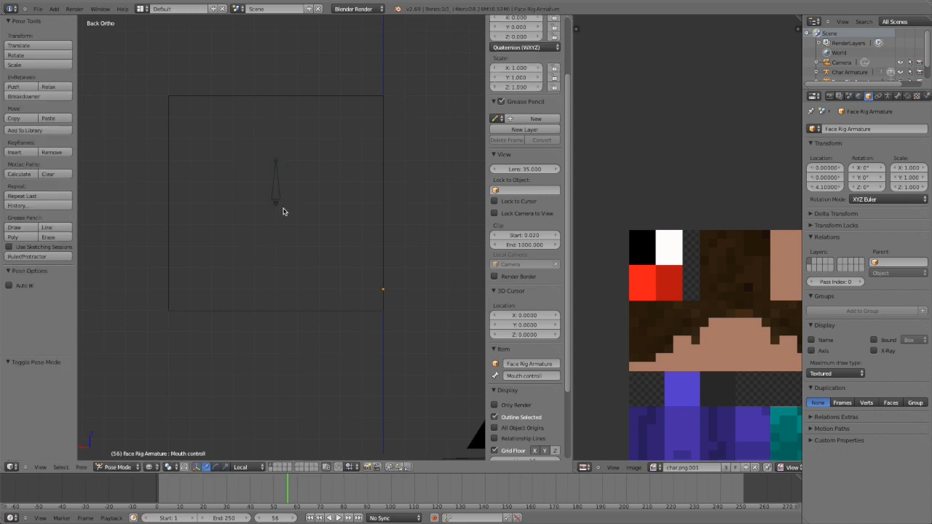
pyautogui.press('r')
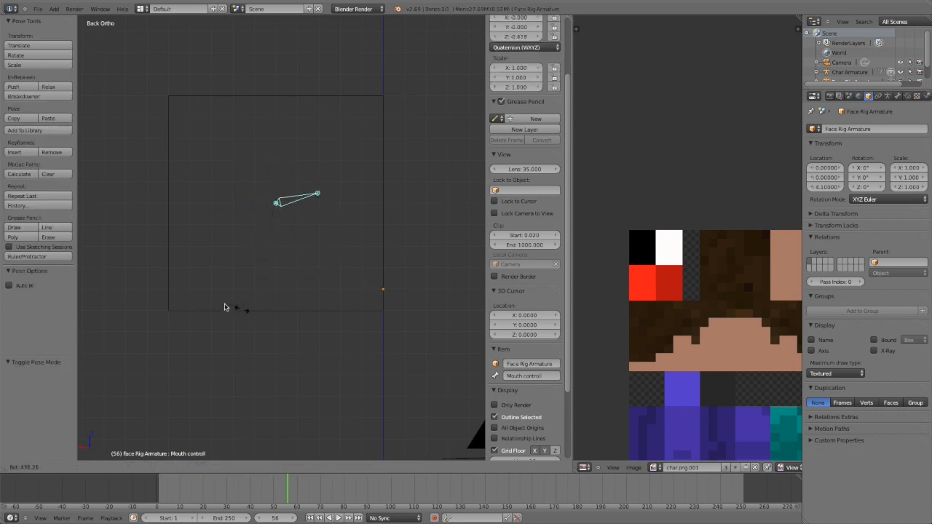
pyautogui.press('Escape')
pyautogui.press('g')
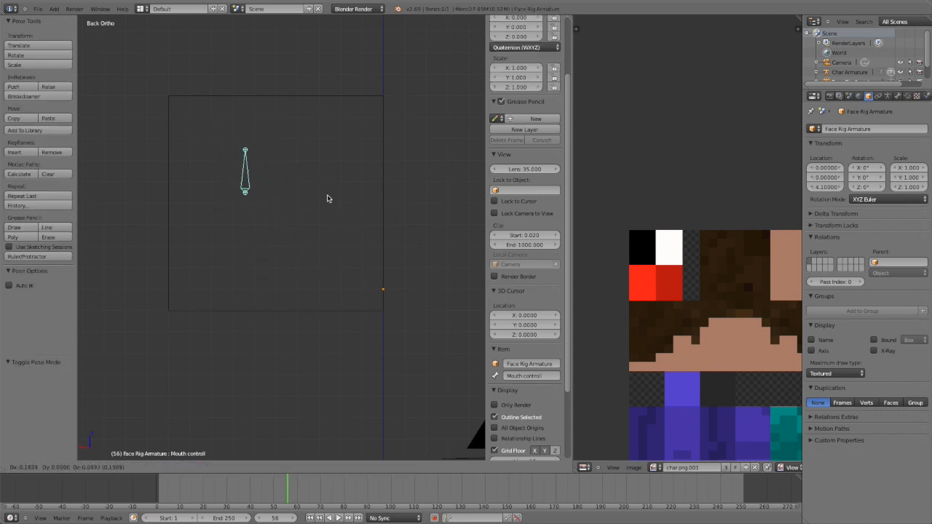
pyautogui.press('Escape')
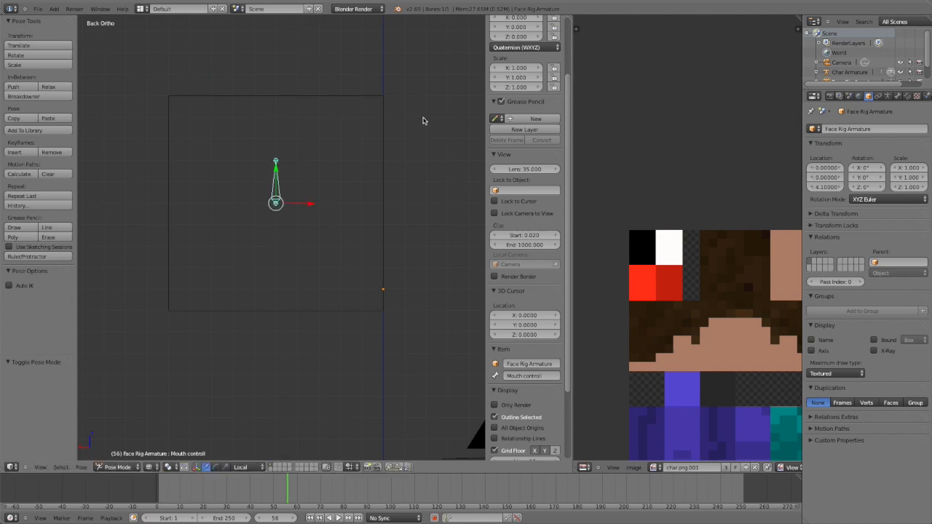
# Step: Add a Limit Location bone constraint to the Mouth control bone
pyautogui.click(908, 96)
pyautogui.click(903, 129)
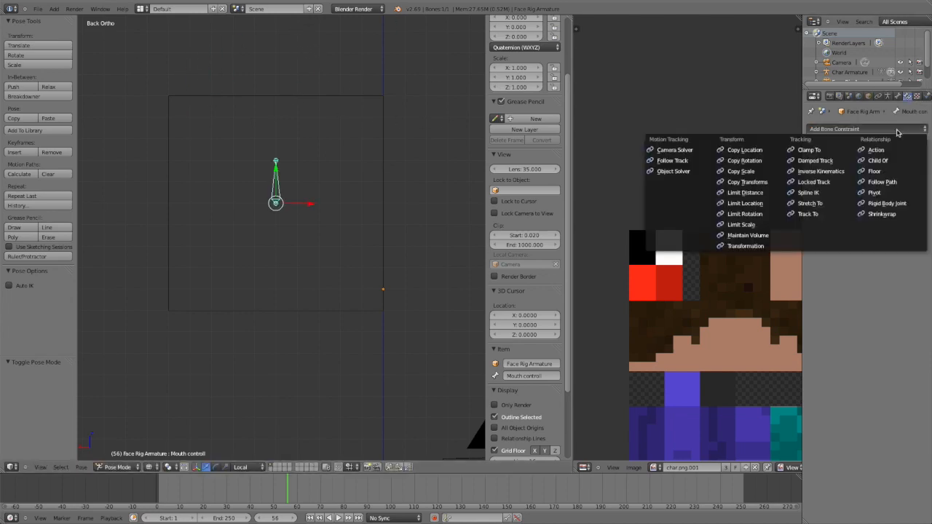
pyautogui.click(793, 205)
pyautogui.moveTo(450, 179); pyautogui.dragTo(378, 198, button='middle')
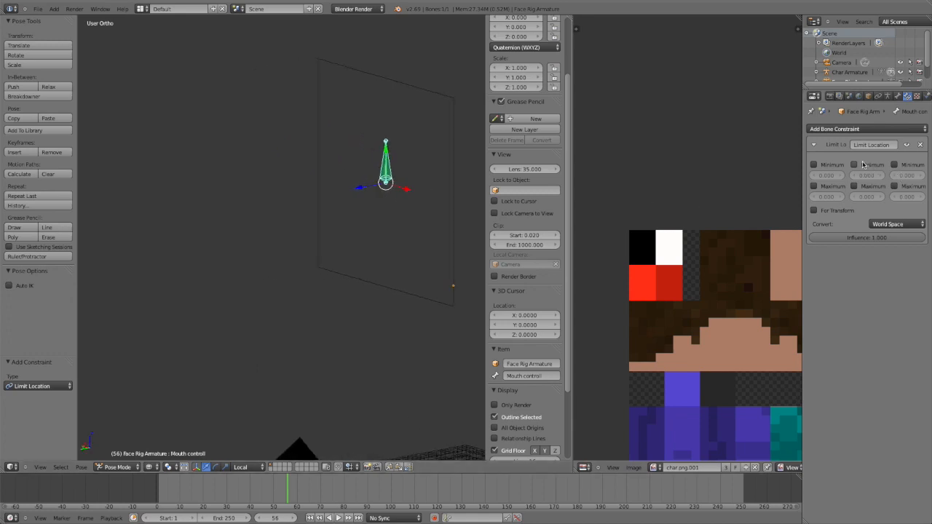
# Step: Enable the constraint's minimum and maximum X limits and set Convert to Local Space
pyautogui.click(827, 165)
pyautogui.click(829, 186)
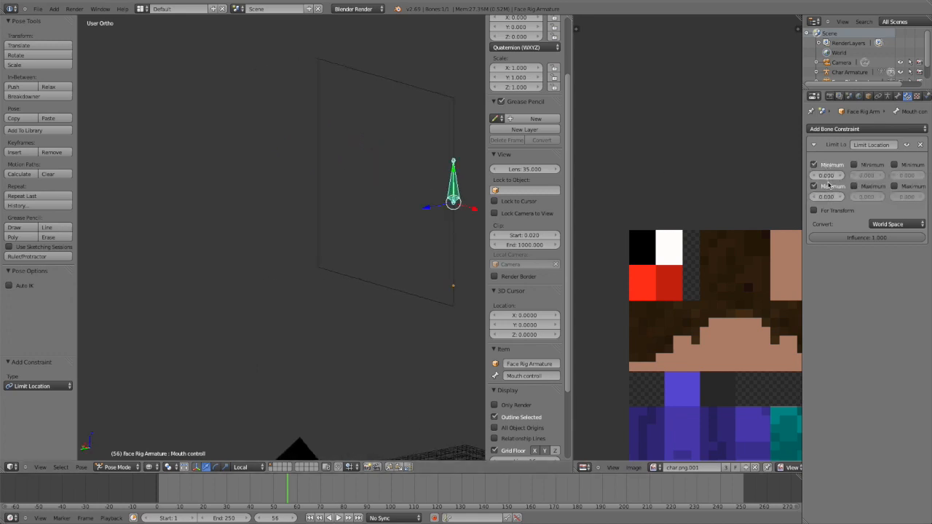
pyautogui.click(899, 224)
pyautogui.click(885, 182)
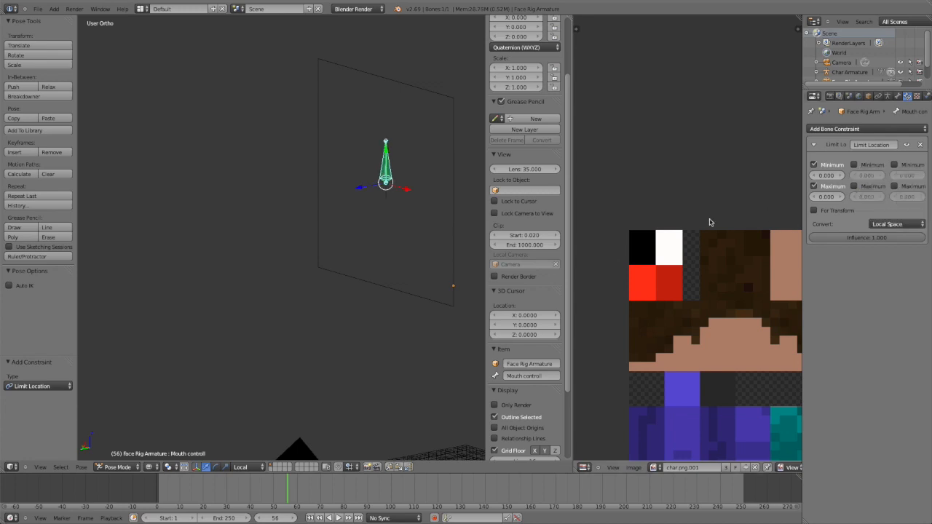
# Step: Test how the constrained bone moves relative to the square from two viewing angles
pyautogui.keyDown('shift'); pyautogui.moveTo(430, 318); pyautogui.dragTo(352, 339, button='middle'); pyautogui.keyUp('shift')
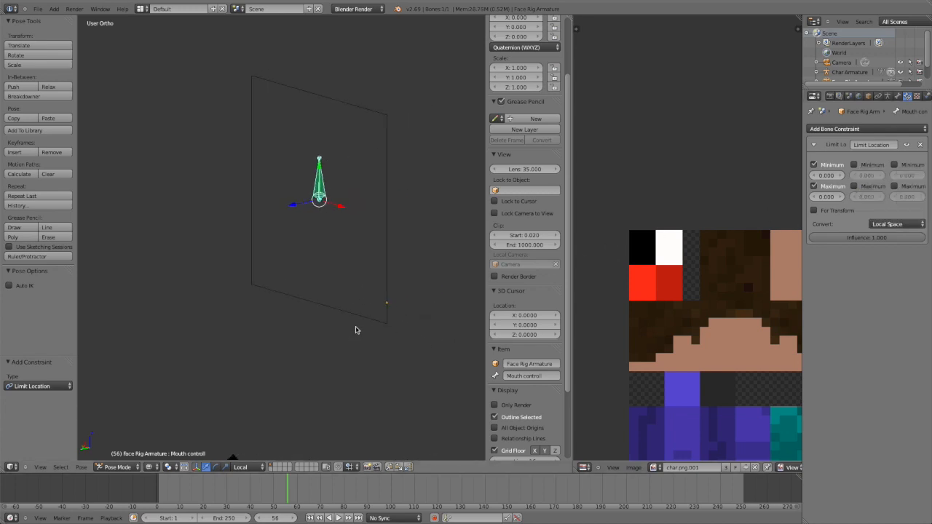
pyautogui.press('g')
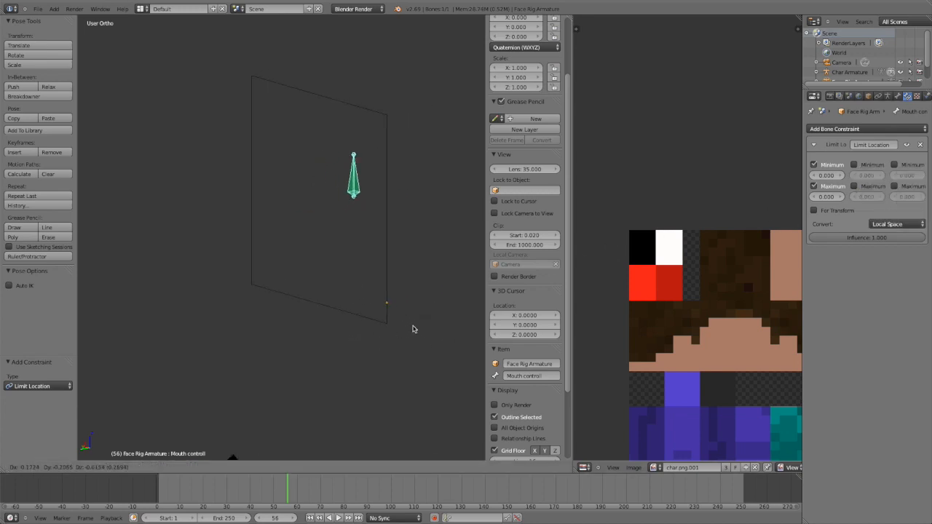
pyautogui.rightClick(329, 319)
pyautogui.moveTo(329, 318); pyautogui.dragTo(396, 325, button='middle')
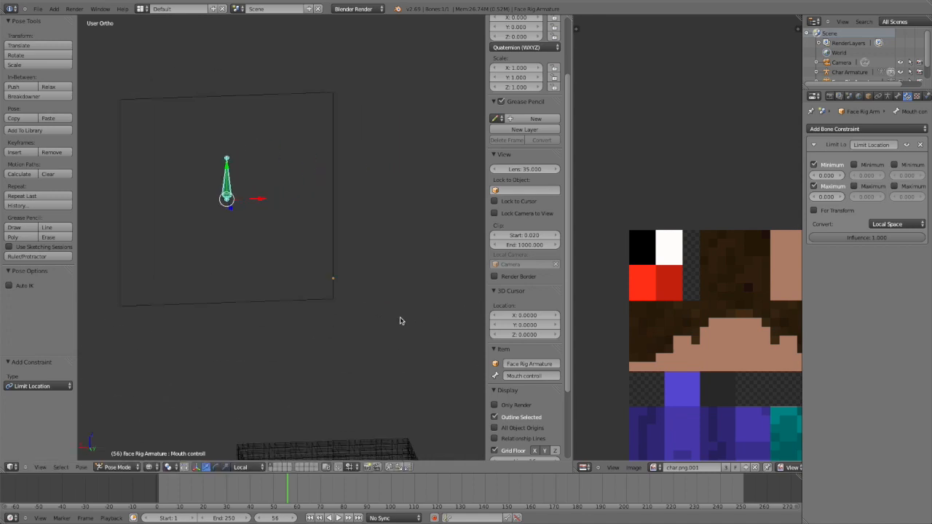
pyautogui.press('g')
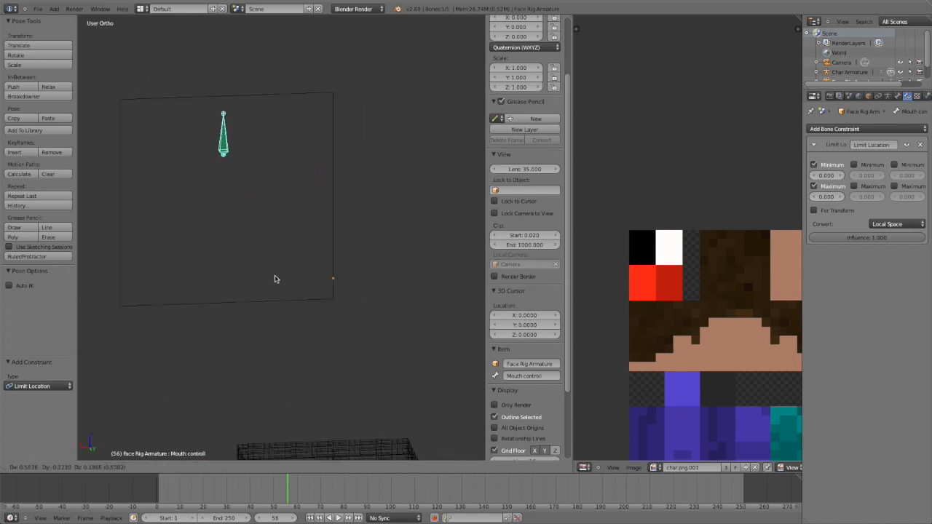
pyautogui.rightClick(221, 277)
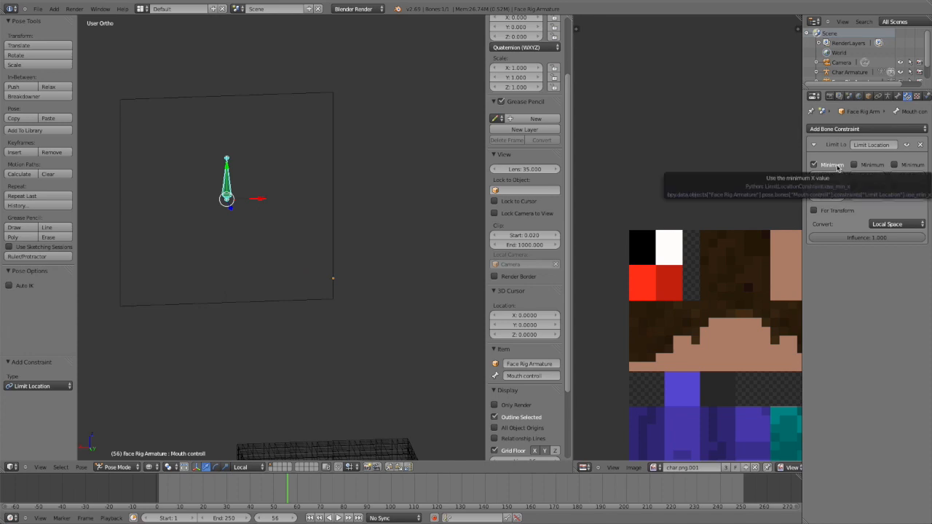
# Step: Disable the constraint's X limits and enable its minimum and maximum Z limits instead
pyautogui.click(837, 166)
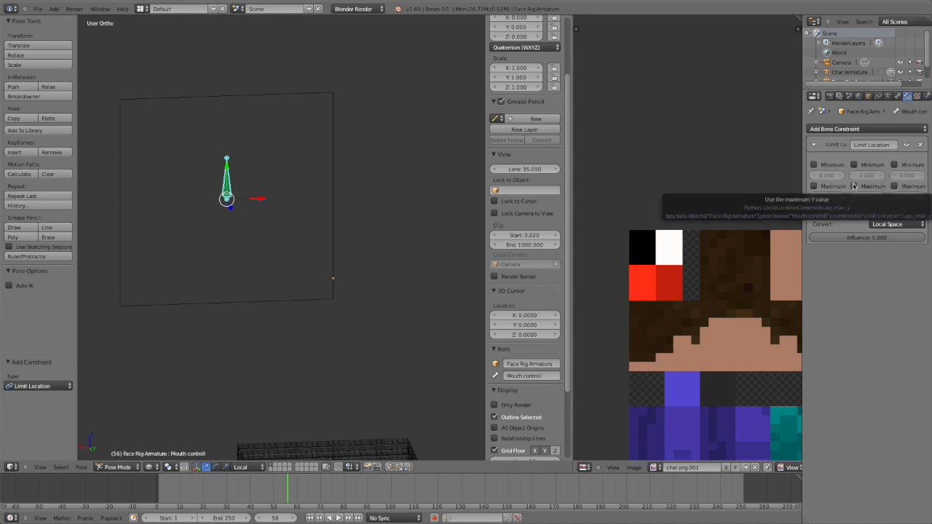
pyautogui.click(894, 186)
pyautogui.click(895, 164)
pyautogui.moveTo(358, 241); pyautogui.dragTo(419, 262, button='middle')
pyautogui.press('ctrl+KP_1')
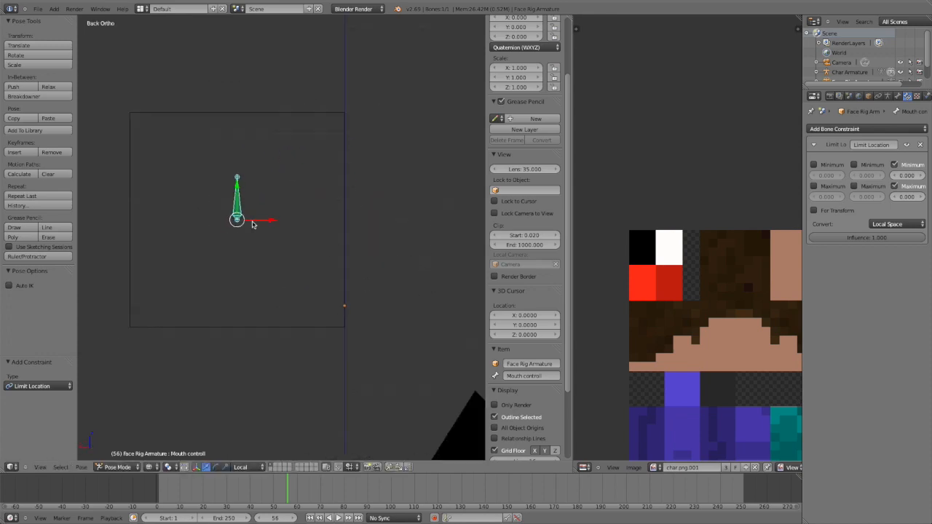
# Step: Enable the X limits with minimum -0.500 and maximum 0.500, and test the bone's movement
pyautogui.click(829, 166)
pyautogui.click(827, 188)
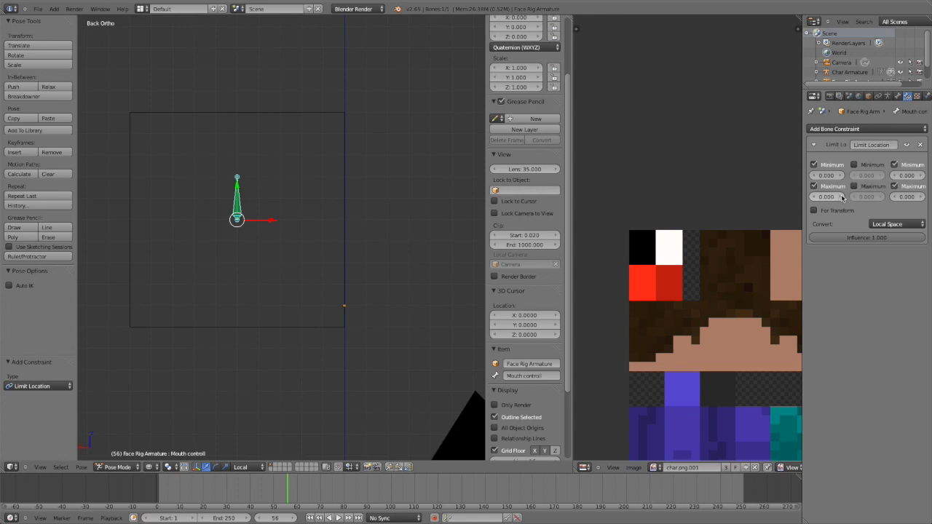
pyautogui.click(843, 197)
pyautogui.click(816, 178)
pyautogui.click(816, 177)
pyautogui.click(816, 178)
pyautogui.click(816, 178)
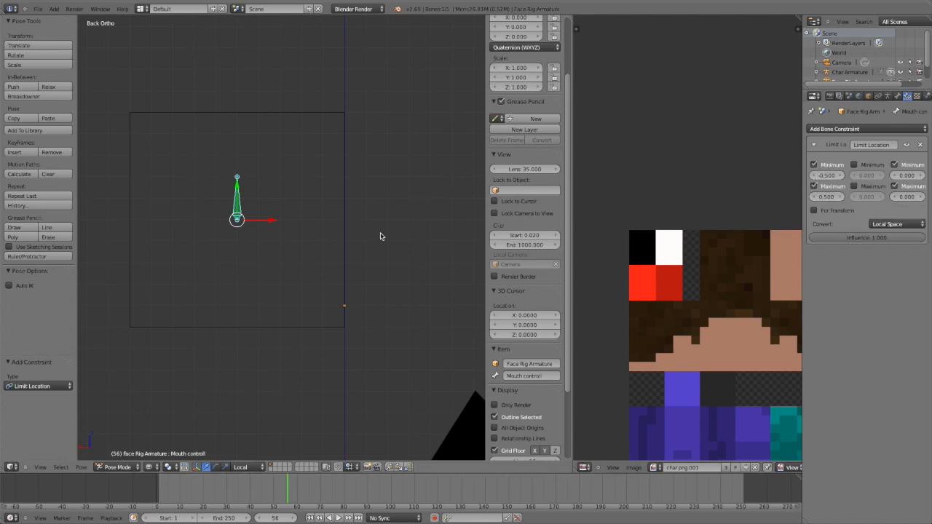
pyautogui.press('g')
pyautogui.press('Escape')
# Step: Enable the constraint's Y limits with minimum -0.500 and maximum 0.500
pyautogui.click(876, 168)
pyautogui.click(868, 186)
pyautogui.click(853, 177)
pyautogui.click(854, 176)
pyautogui.click(854, 177)
pyautogui.click(854, 176)
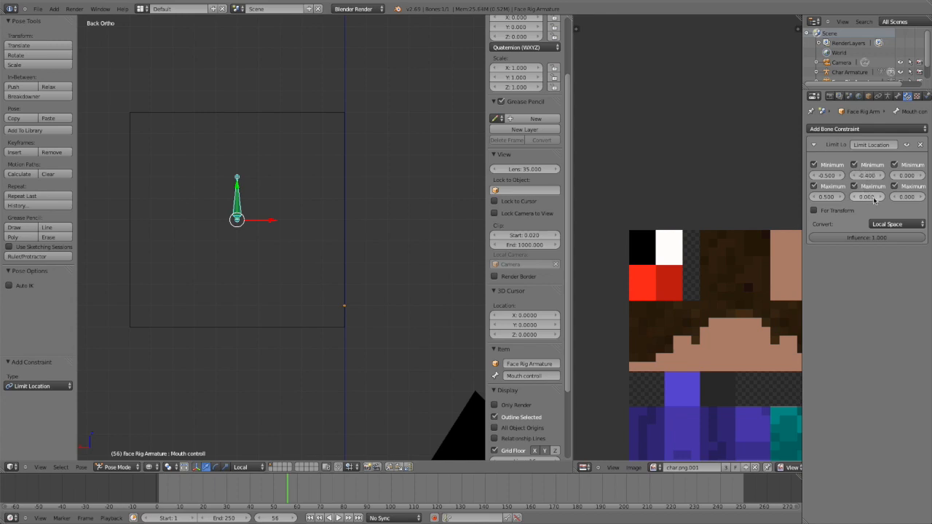
pyautogui.click(853, 176)
pyautogui.click(882, 198)
pyautogui.click(882, 197)
pyautogui.click(881, 197)
# Step: Test moving and rotating the Mouth control bone against the square's boundaries
pyautogui.press('g')
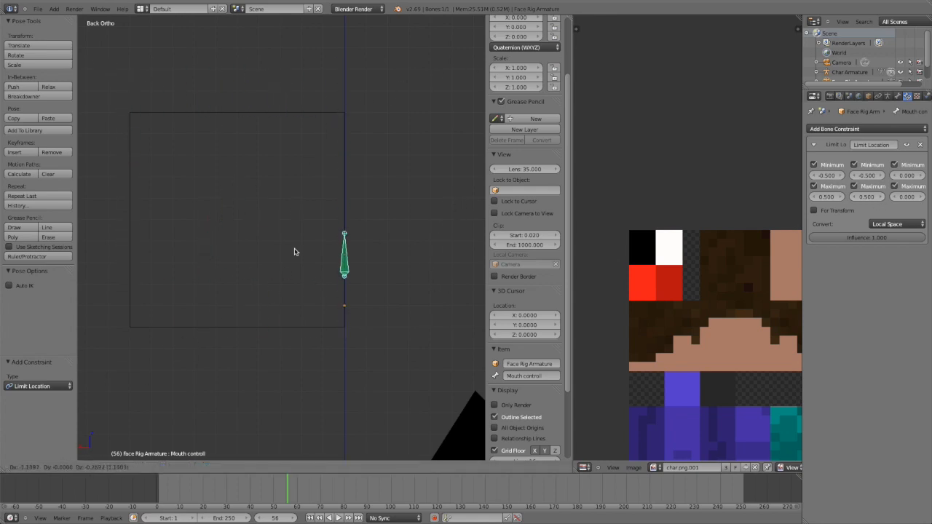
pyautogui.click(131, 218)
pyautogui.press('r')
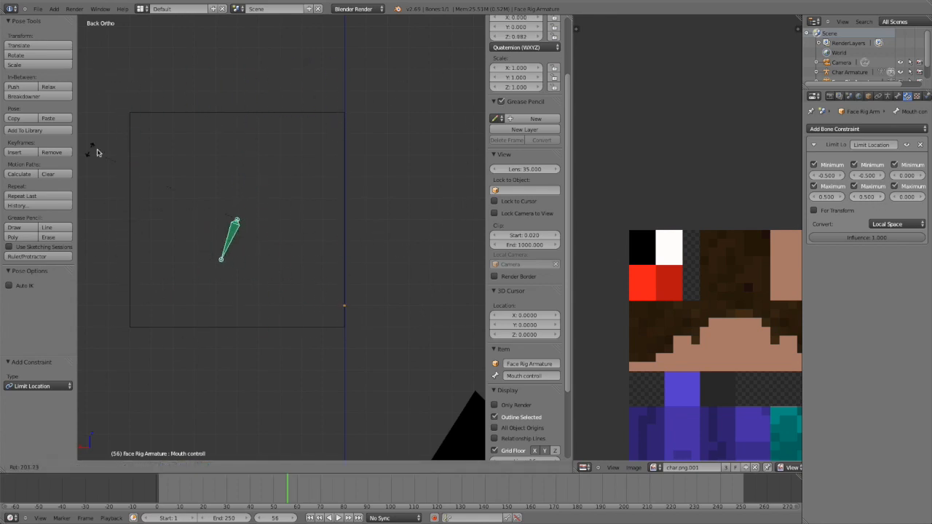
pyautogui.click(381, 208)
pyautogui.scroll(-5, 381, 208)
pyautogui.press('g')
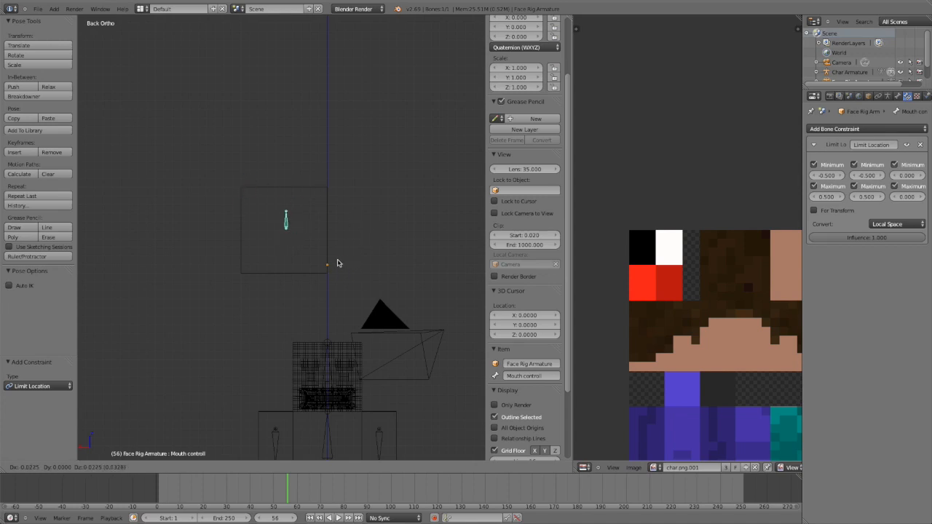
pyautogui.click(326, 283)
pyautogui.press('KP_Decimal')
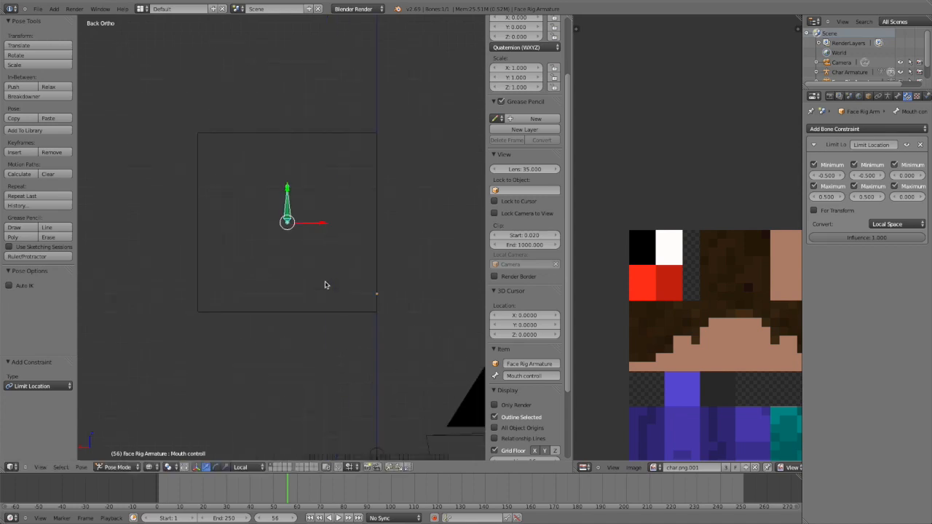
pyautogui.scroll(-6, 319, 264)
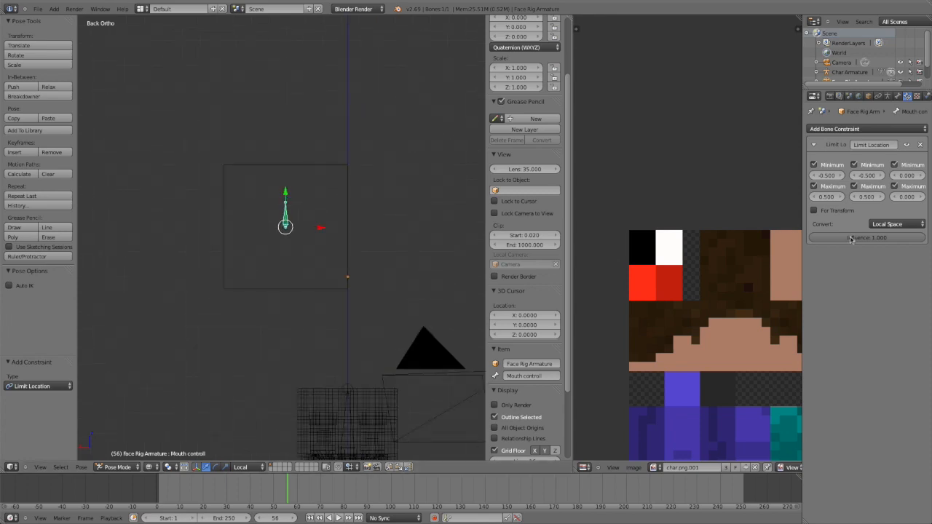
# Step: Place the 3D cursor inside the wireframe square, beside the Mouth control bone
pyautogui.click(826, 176)
pyautogui.press('Return')
pyautogui.scroll(1, 342, 210)
pyautogui.click(335, 210)
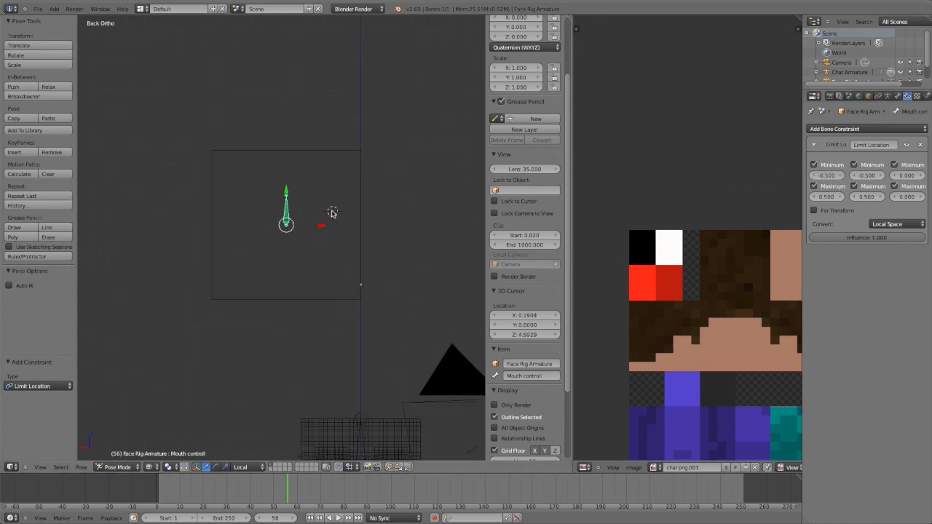
pyautogui.scroll(6, 329, 212)
pyautogui.scroll(-3, 329, 213)
pyautogui.scroll(4, 328, 213)
pyautogui.keyDown('shift'); pyautogui.moveTo(328, 213); pyautogui.dragTo(314, 272, button='middle'); pyautogui.keyUp('shift')
pyautogui.press('KP_8')
pyautogui.scroll(-4, 313, 271)
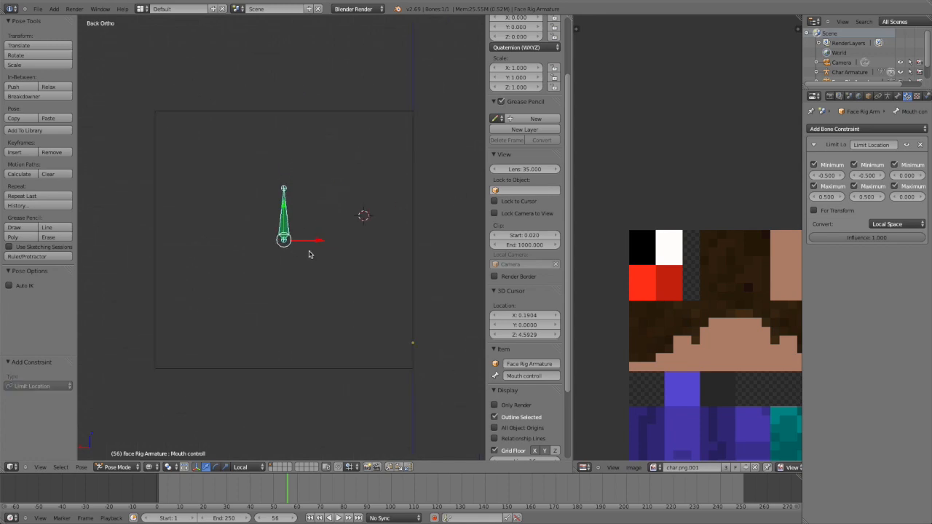
# Step: Add a new mesh plane in Object Mode and move it well clear of the character
pyautogui.press('ctrl+KP_1')
pyautogui.rightClick(328, 258)
pyautogui.scroll(-5, 306, 262)
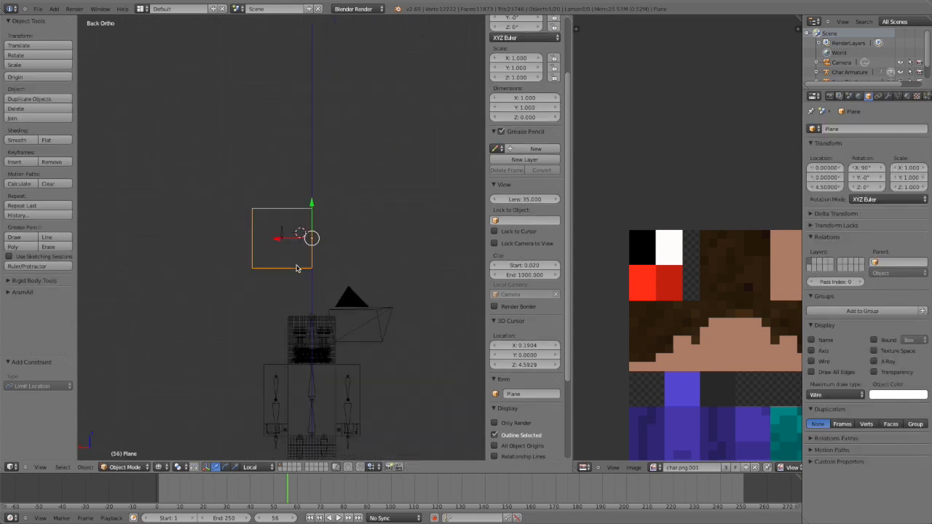
pyautogui.keyDown('shift'); pyautogui.moveTo(251, 273); pyautogui.dragTo(305, 244, button='middle'); pyautogui.keyUp('shift')
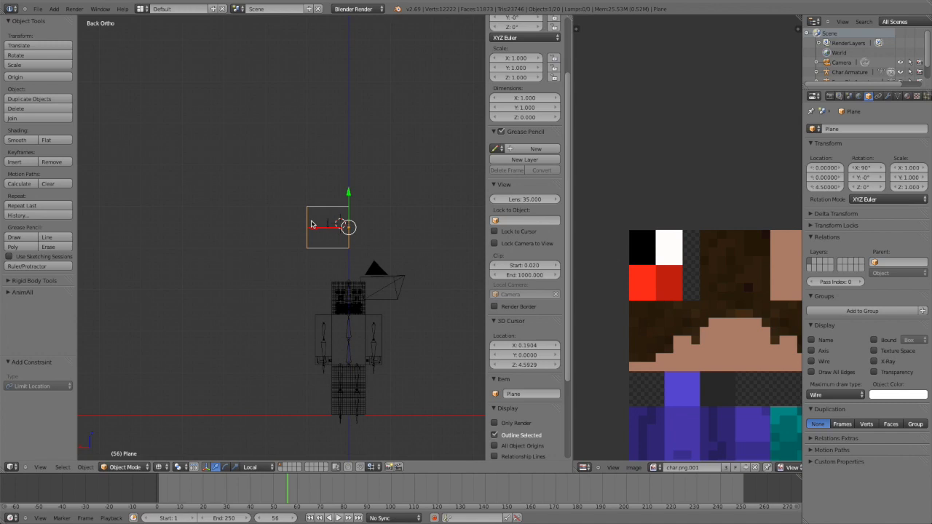
pyautogui.hotkey('shift', 'a')
pyautogui.moveTo(295, 190)
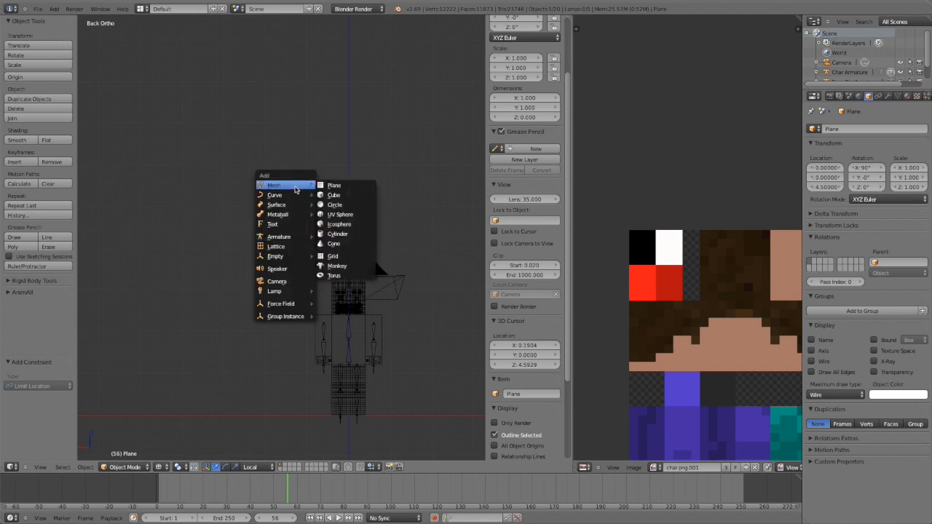
pyautogui.click(332, 185)
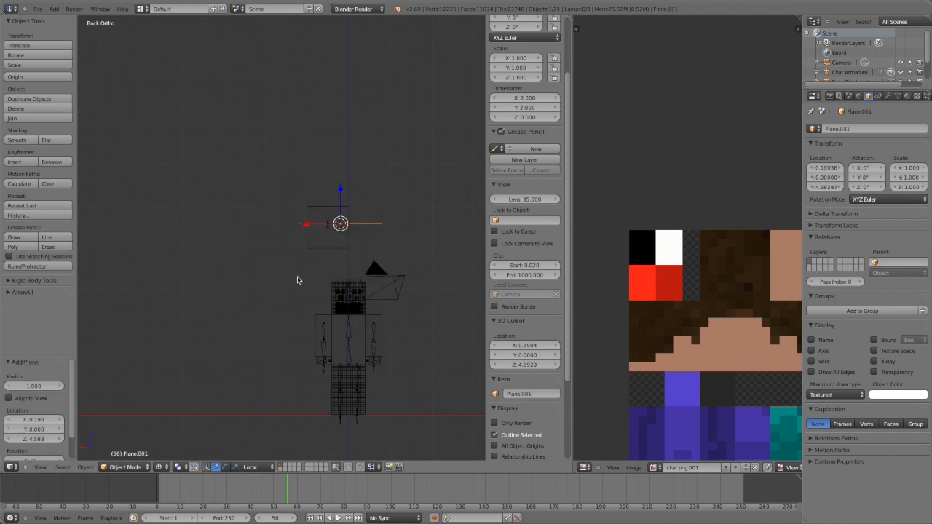
pyautogui.press('g')
pyautogui.click(114, 356)
# Step: Snap the new plane to the grid and rename it custom
pyautogui.hotkey('shift', 'a')
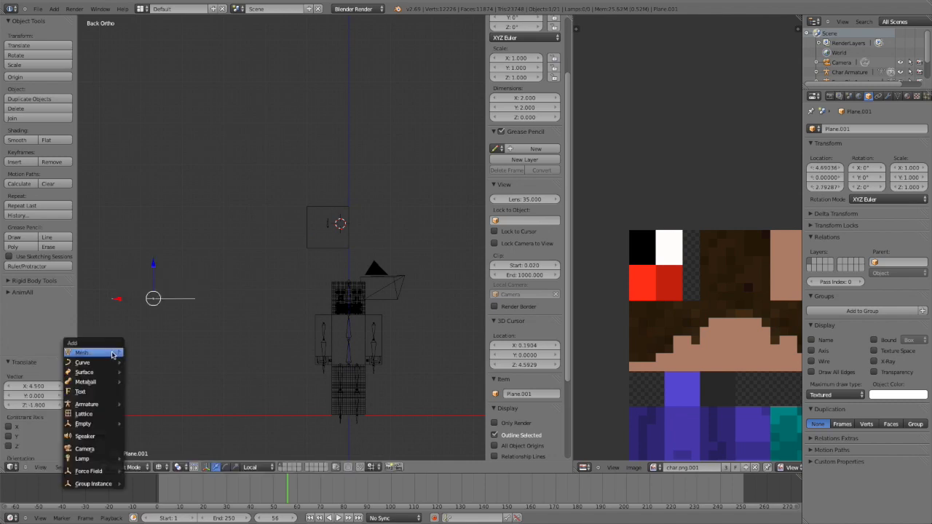
pyautogui.moveTo(113, 355)
pyautogui.hotkey('shift', 's')
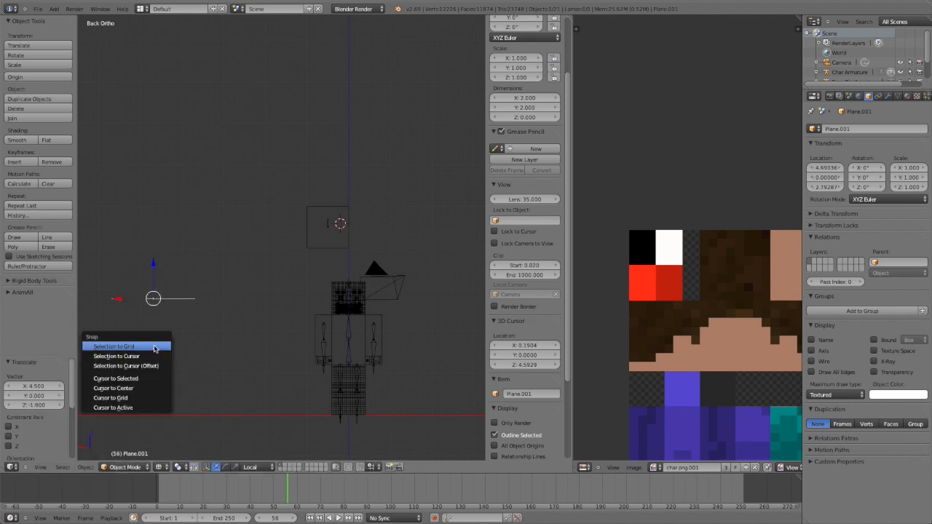
pyautogui.click(155, 347)
pyautogui.moveTo(176, 348); pyautogui.dragTo(292, 375, button='middle')
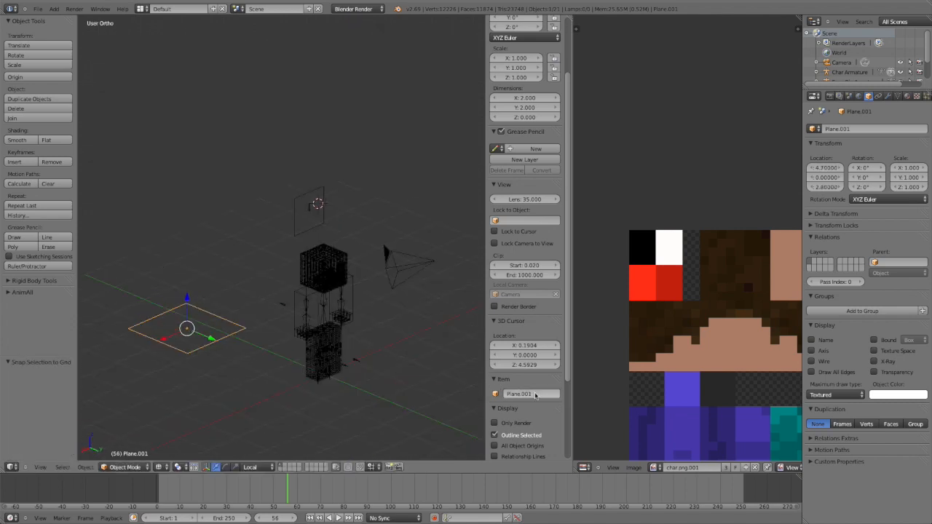
pyautogui.press('BackSpace')
pyautogui.press('Return')
# Step: Select the Mouth control bone and assign the custom object as its custom shape
pyautogui.moveTo(261, 231); pyautogui.dragTo(131, 204, button='middle')
pyautogui.scroll(4, 309, 243)
pyautogui.rightClick(399, 226)
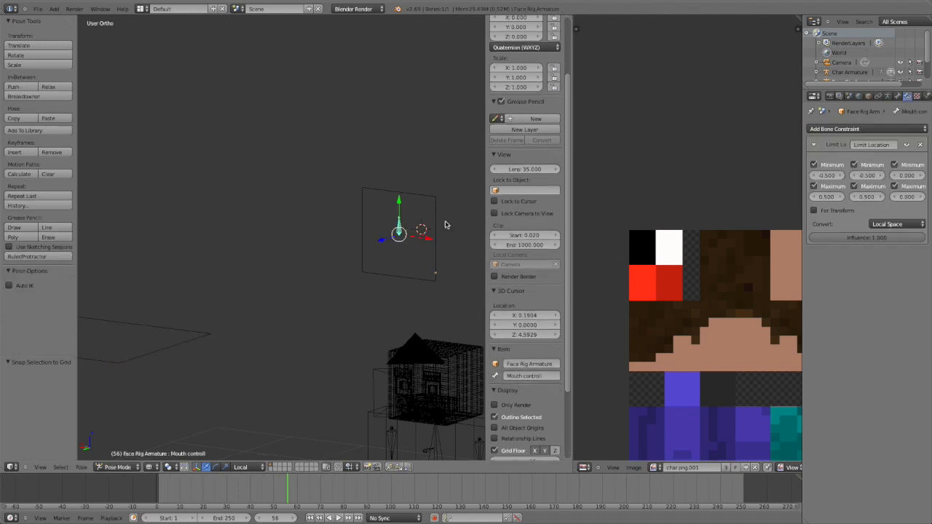
pyautogui.click(888, 96)
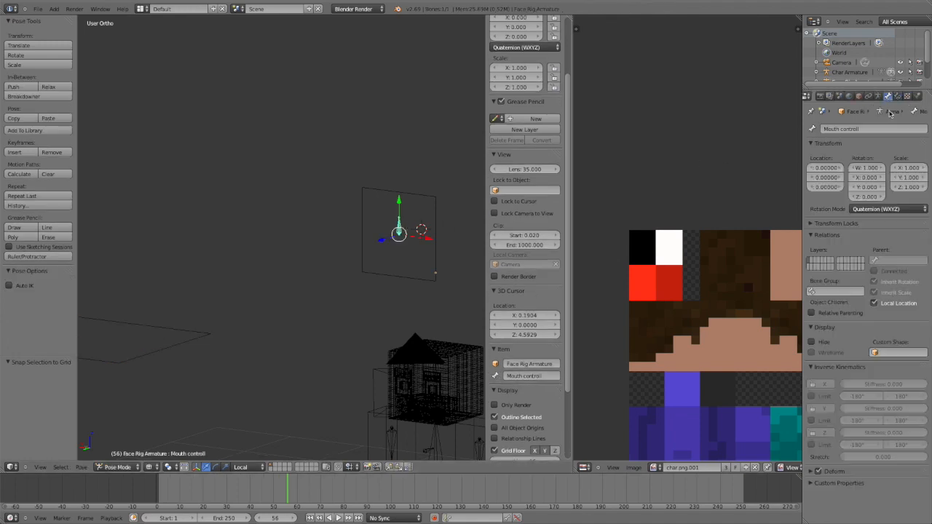
pyautogui.click(878, 354)
pyautogui.scroll(-10, 894, 429)
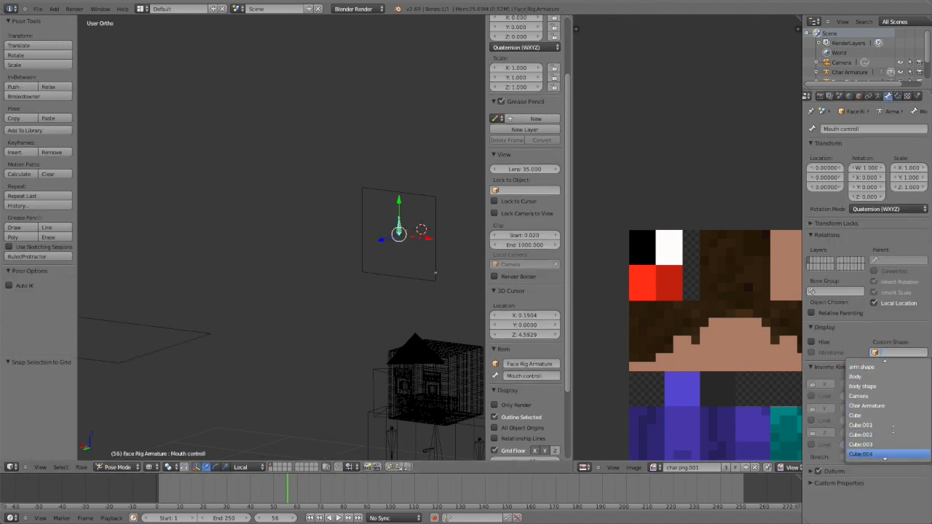
pyautogui.click(867, 444)
# Step: Scale the custom plane's mesh by 0.2 in Edit Mode to shrink the bone's displayed shape
pyautogui.moveTo(477, 342); pyautogui.dragTo(420, 309, button='middle')
pyautogui.press('ctrl+KP_1')
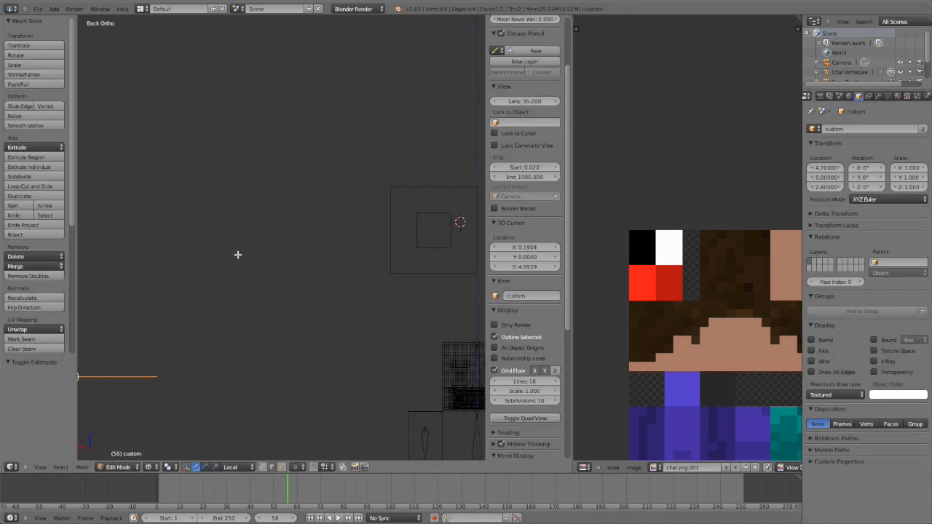
pyautogui.press('Tab')
pyautogui.moveTo(238, 262); pyautogui.dragTo(260, 263, button='middle')
pyautogui.press('s')
pyautogui.rightClick(406, 200)
pyautogui.press('Tab')
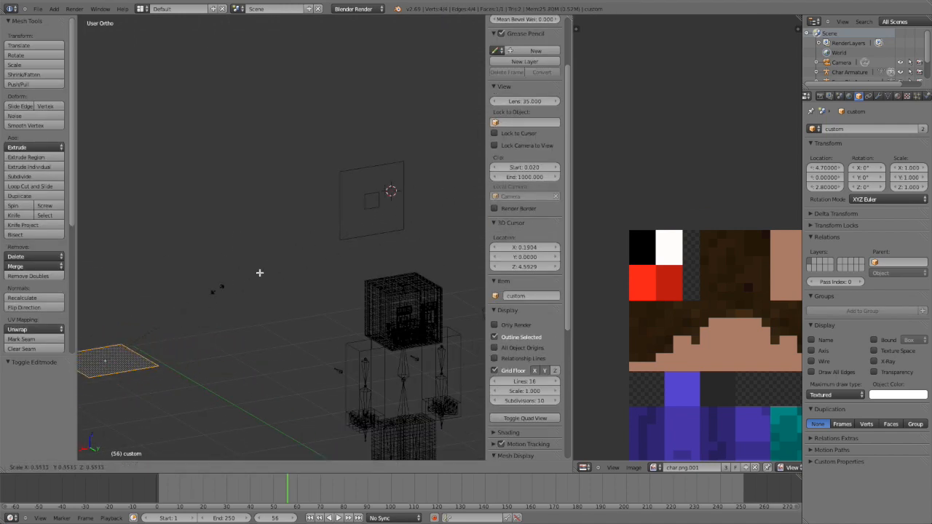
pyautogui.press('ctrl+KP_1')
pyautogui.scroll(4, 340, 310)
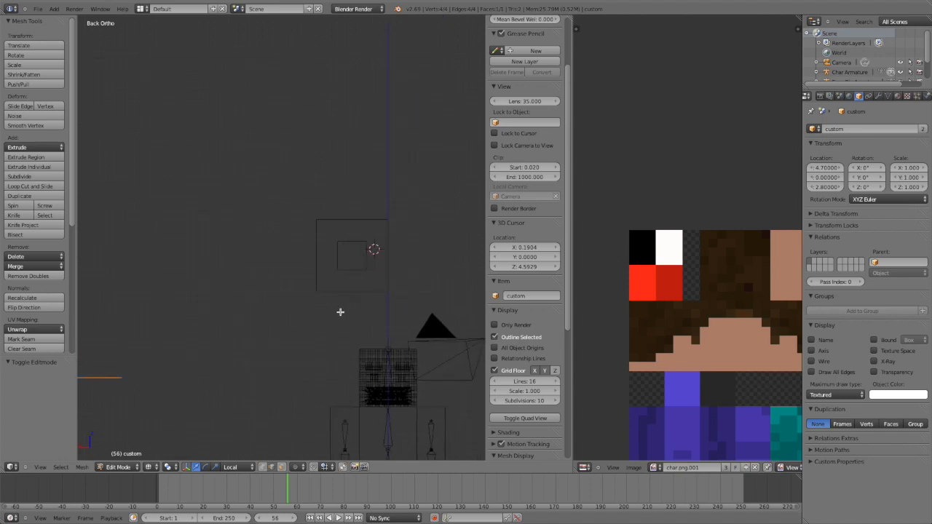
pyautogui.press('s')
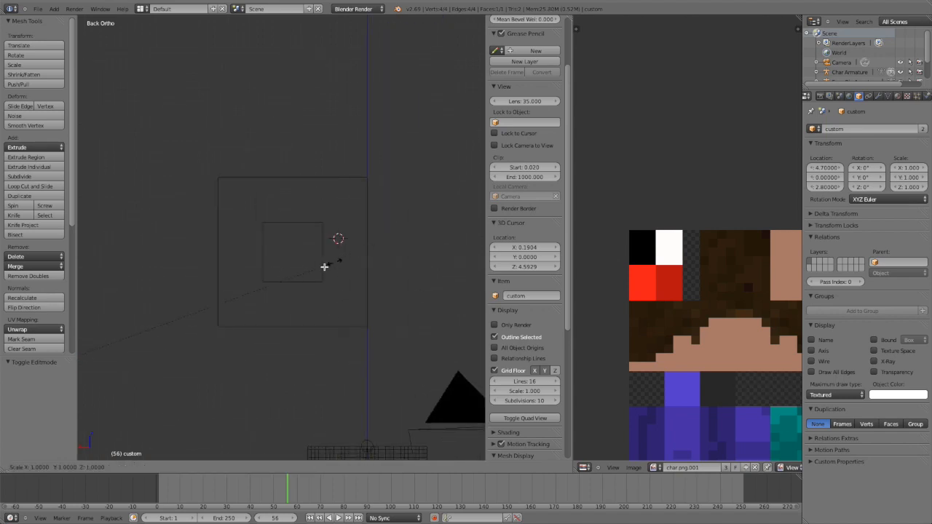
pyautogui.click(238, 428)
# Step: Enlarge the custom plane's mesh slightly by factors of 1.2 and 1.042
pyautogui.scroll(8, 316, 354)
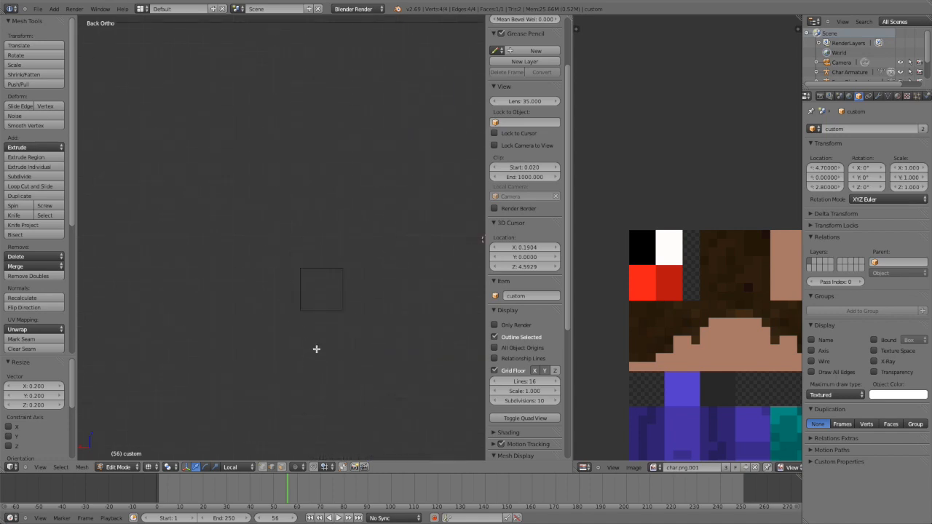
pyautogui.press('s')
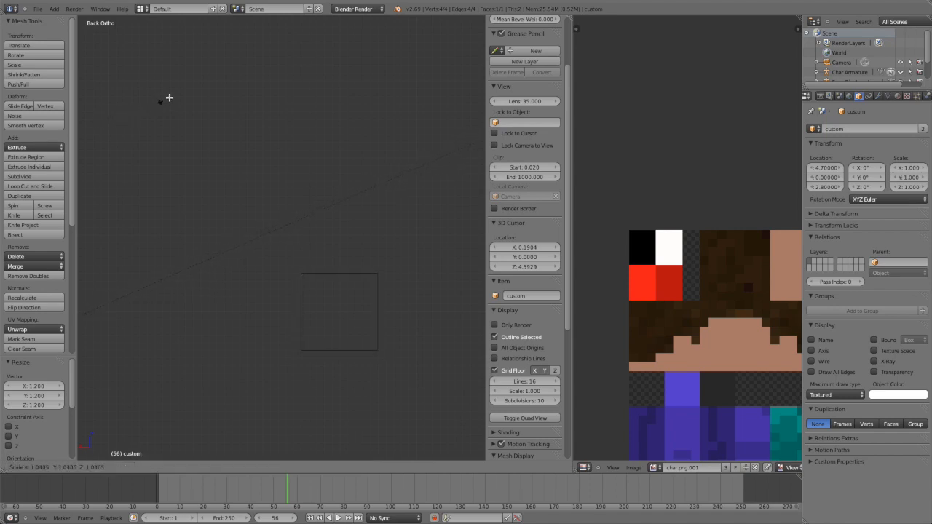
pyautogui.click(166, 131)
pyautogui.scroll(-5, 166, 131)
pyautogui.press('g')
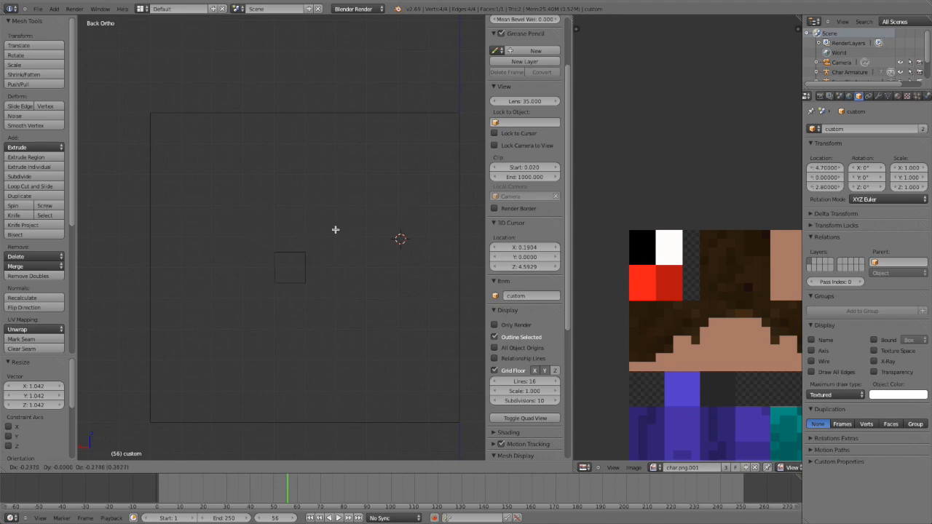
pyautogui.rightClick(330, 247)
pyautogui.moveTo(330, 247); pyautogui.dragTo(175, 263, button='middle')
pyautogui.press('g')
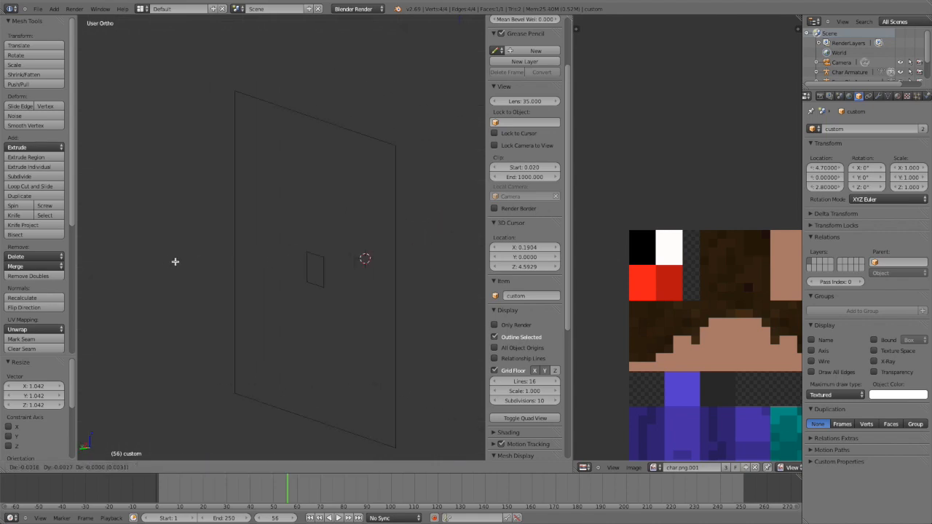
pyautogui.click(292, 254)
pyautogui.press('ctrl+KP_1')
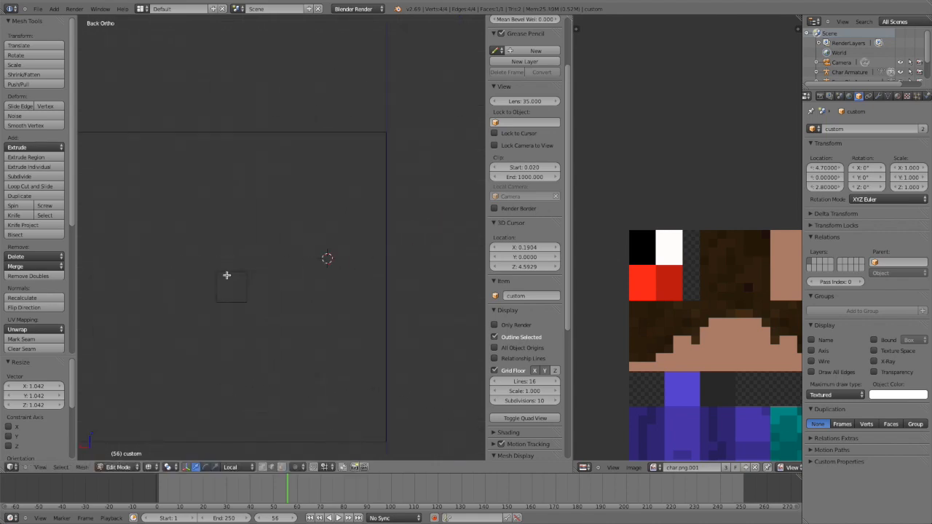
pyautogui.keyDown('shift'); pyautogui.moveTo(227, 275); pyautogui.dragTo(291, 247, button='middle'); pyautogui.keyUp('shift')
pyautogui.press('g')
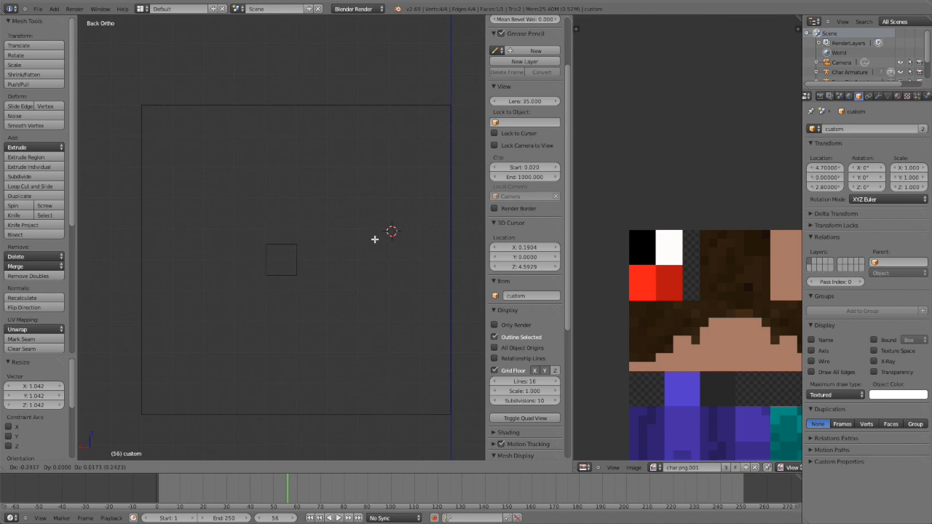
pyautogui.rightClick(375, 240)
# Step: Return to Object Mode, select the Mouth control bone and test its movement within the square
pyautogui.scroll(-5, 331, 265)
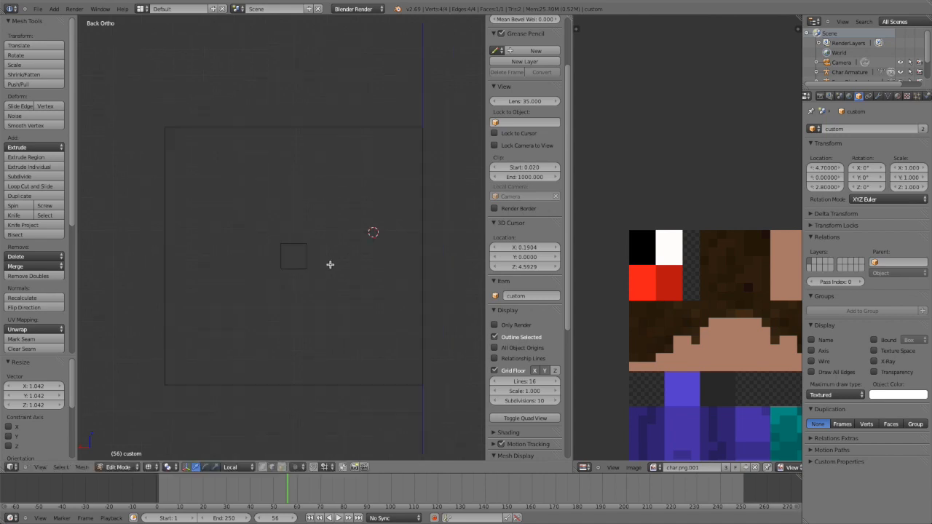
pyautogui.press('Tab')
pyautogui.scroll(8, 316, 261)
pyautogui.rightClick(314, 262)
pyautogui.scroll(-8, 322, 275)
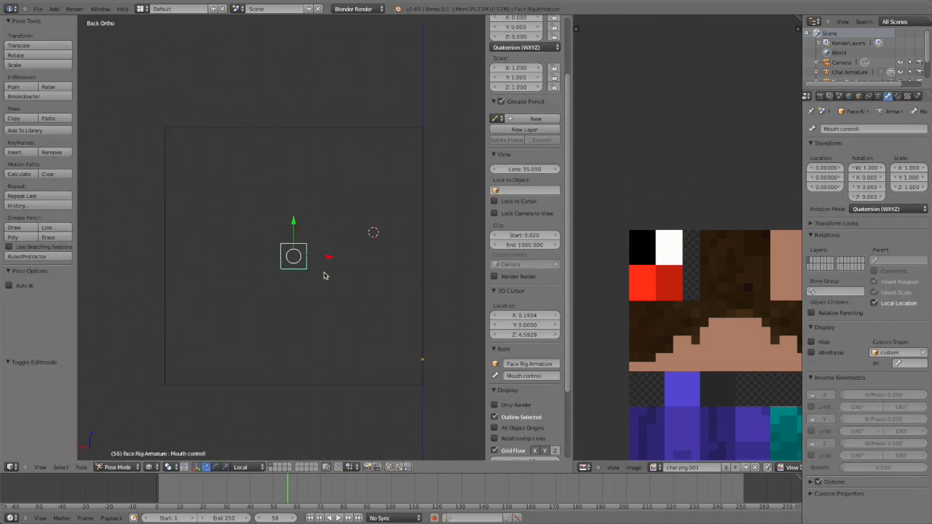
pyautogui.press('g')
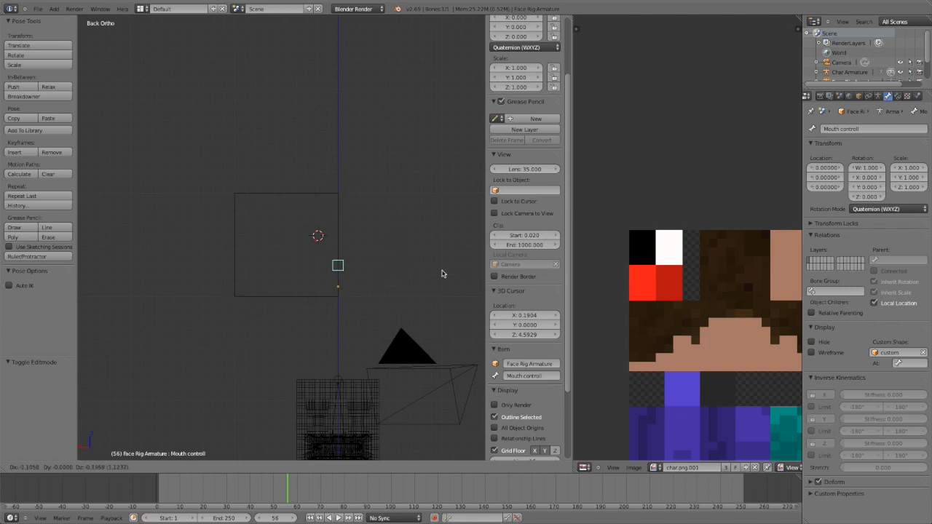
pyautogui.rightClick(389, 225)
# Step: Set the Mouth control bone's Limit Location X minimum to -0.45 and maximum to 0.45, and test its sideways travel
pyautogui.click(898, 95)
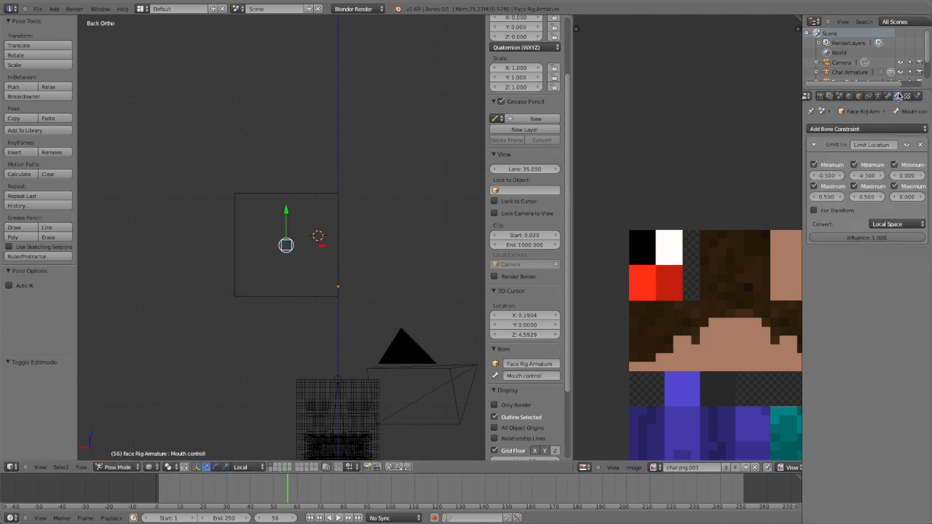
pyautogui.click(829, 175)
pyautogui.write('5')
pyautogui.press('Return')
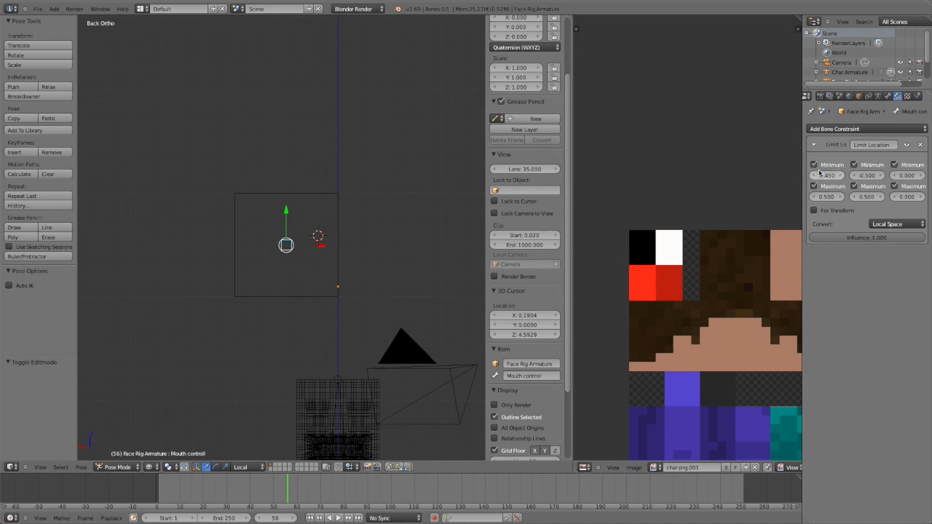
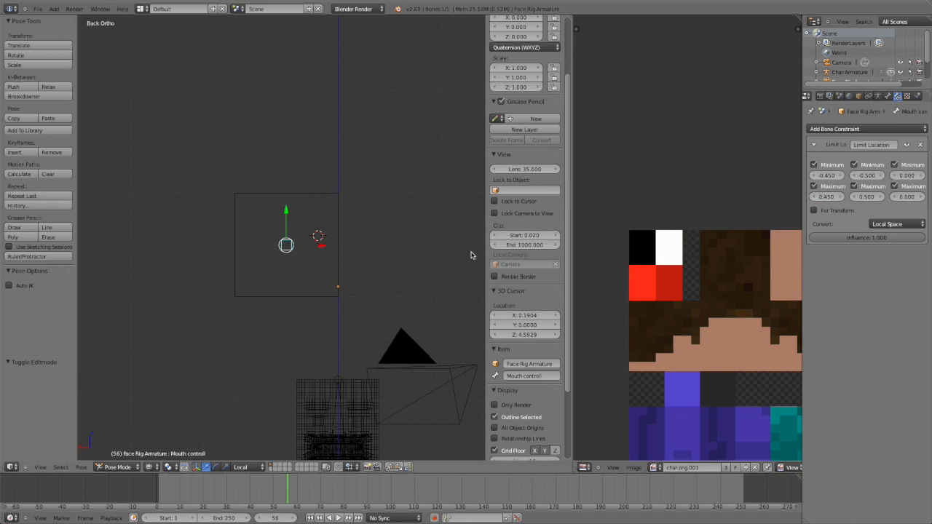
pyautogui.press('g')
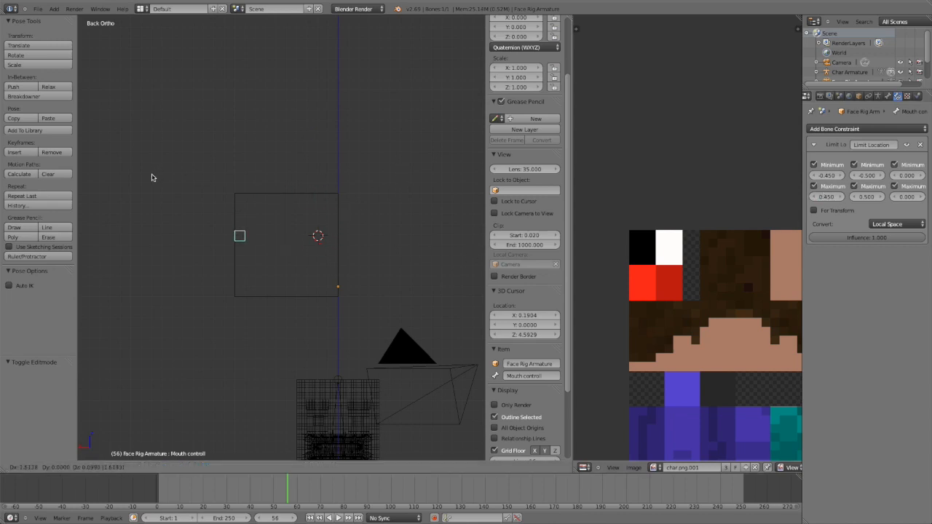
pyautogui.rightClick(209, 190)
# Step: Set the Limit Location constraint's Y minimum to -0.45 and Y maximum to 0.45
pyautogui.click(871, 175)
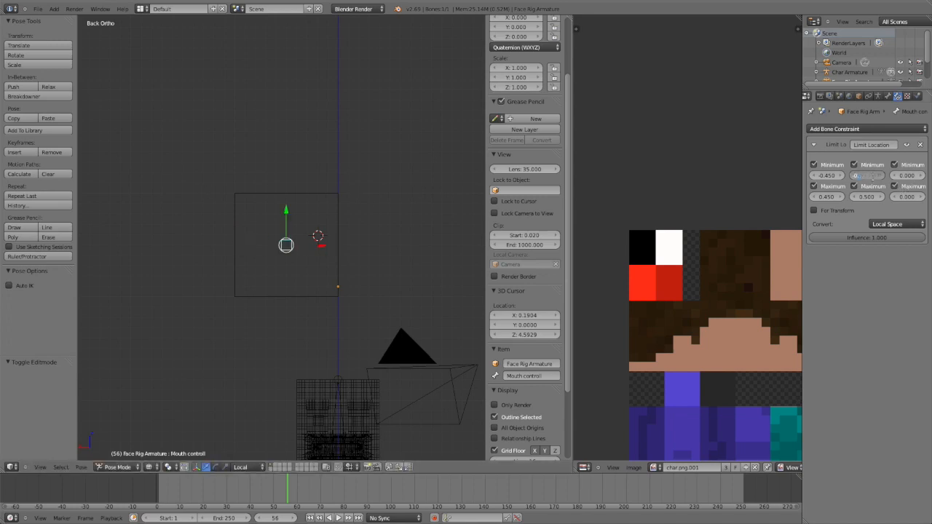
pyautogui.press('Return')
pyautogui.click(869, 196)
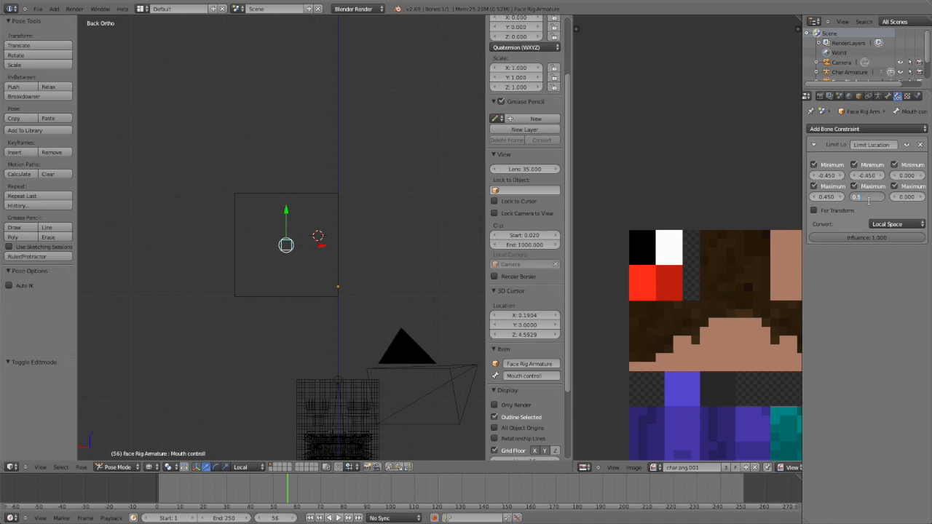
pyautogui.write('0.45')
pyautogui.press('Return')
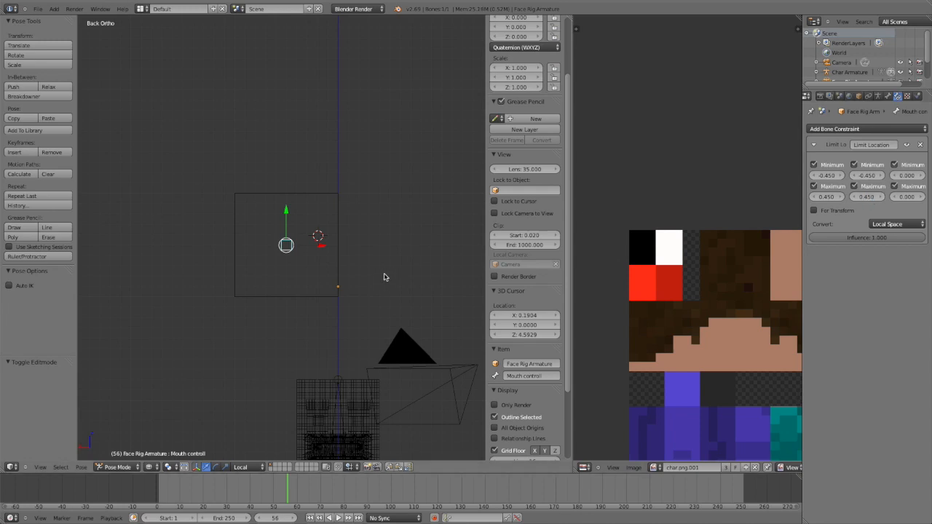
# Step: Test the Mouth control bone's limited movement inside the square from several viewing angles
pyautogui.press('g')
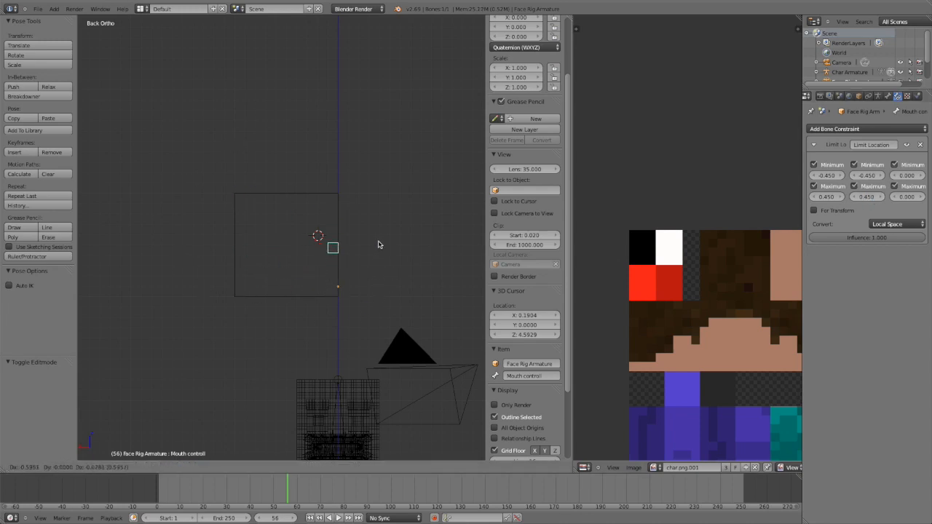
pyautogui.click(342, 234)
pyautogui.moveTo(342, 248); pyautogui.dragTo(331, 271, button='middle')
pyautogui.press('g')
pyautogui.rightClick(162, 299)
pyautogui.moveTo(162, 299); pyautogui.dragTo(284, 309, button='middle')
pyautogui.press('g')
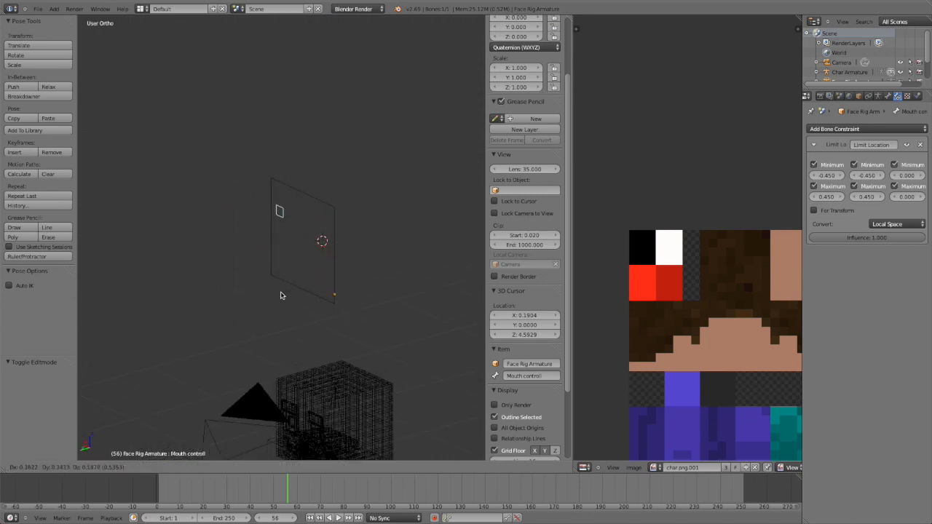
pyautogui.rightClick(367, 344)
pyautogui.moveTo(351, 339); pyautogui.dragTo(264, 299, button='middle')
pyautogui.press('g')
pyautogui.rightClick(312, 314)
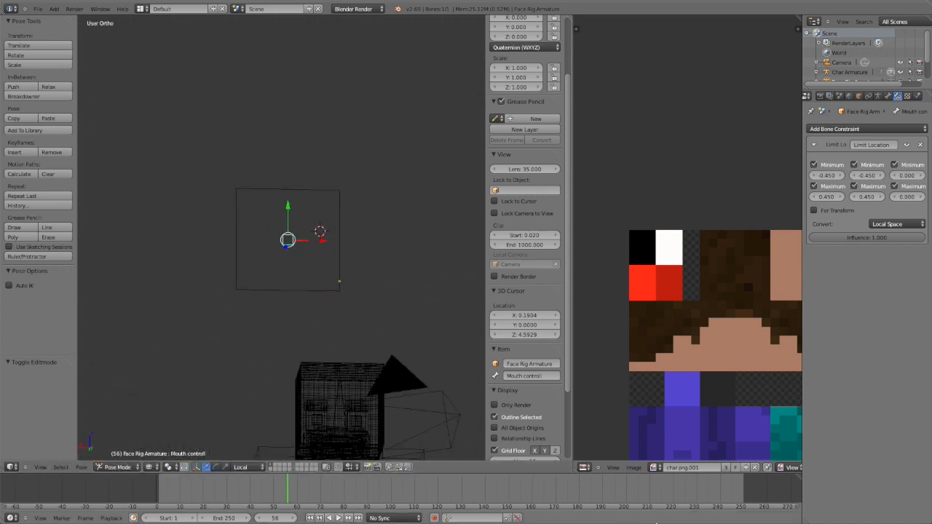
# Step: Replace the UV/Image Editor with the Graph Editor in Drivers mode
pyautogui.click(583, 467)
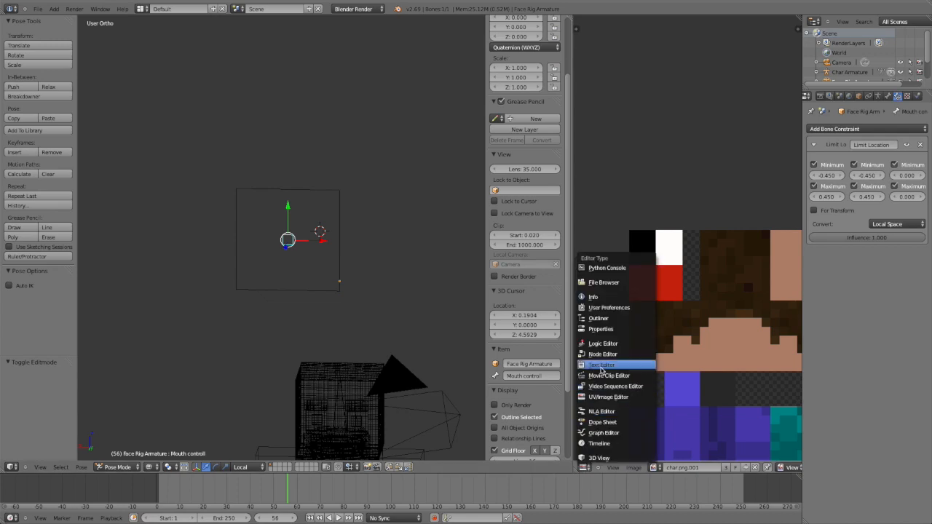
pyautogui.click(604, 433)
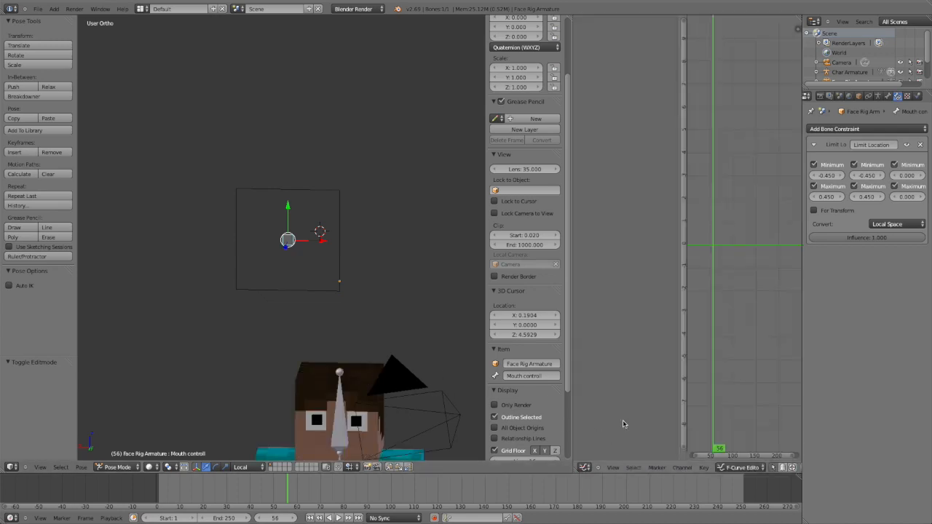
pyautogui.click(750, 470)
pyautogui.click(751, 448)
# Step: Select the character's head and add drivers to the values of its two mouth shape keys, mouth op and mouth long
pyautogui.scroll(-4, 387, 283)
pyautogui.moveTo(325, 331); pyautogui.dragTo(360, 229, button='middle')
pyautogui.rightClick(325, 321)
pyautogui.scroll(3, 337, 210)
pyautogui.click(888, 96)
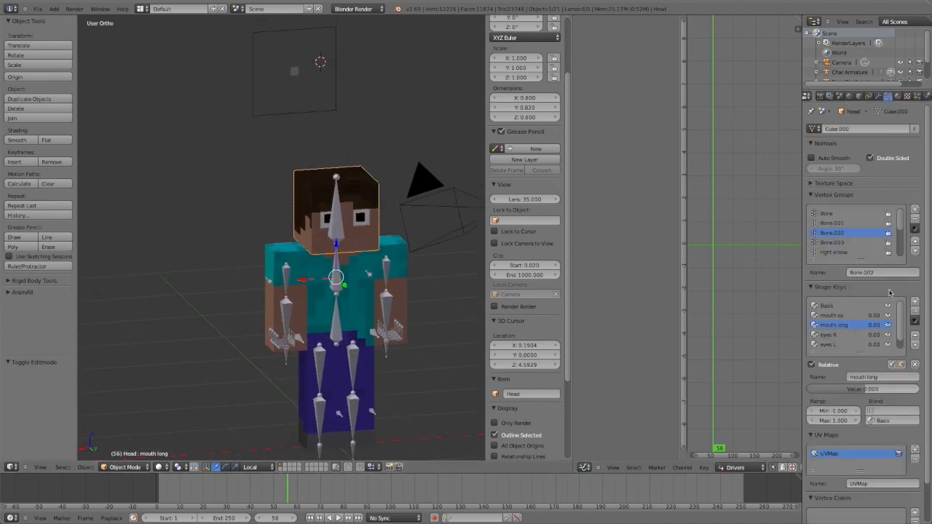
pyautogui.rightClick(878, 316)
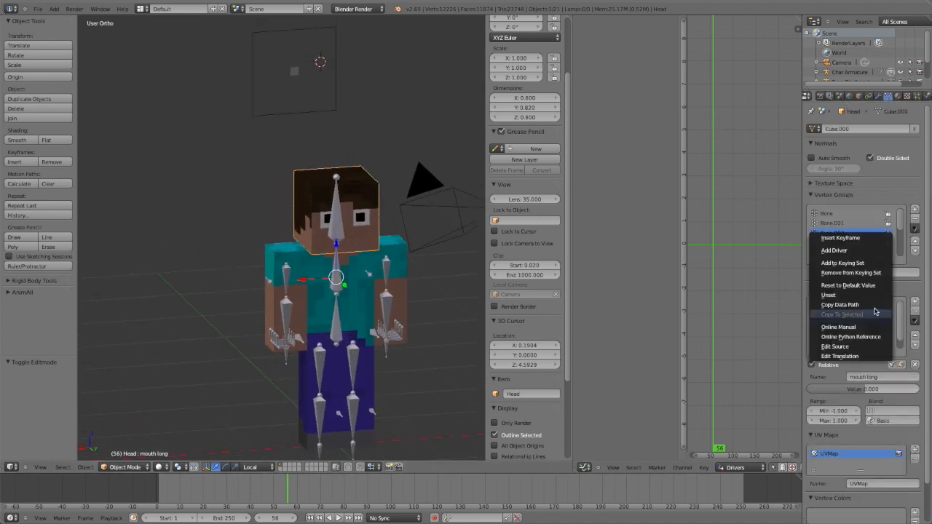
pyautogui.click(845, 253)
pyautogui.rightClick(876, 329)
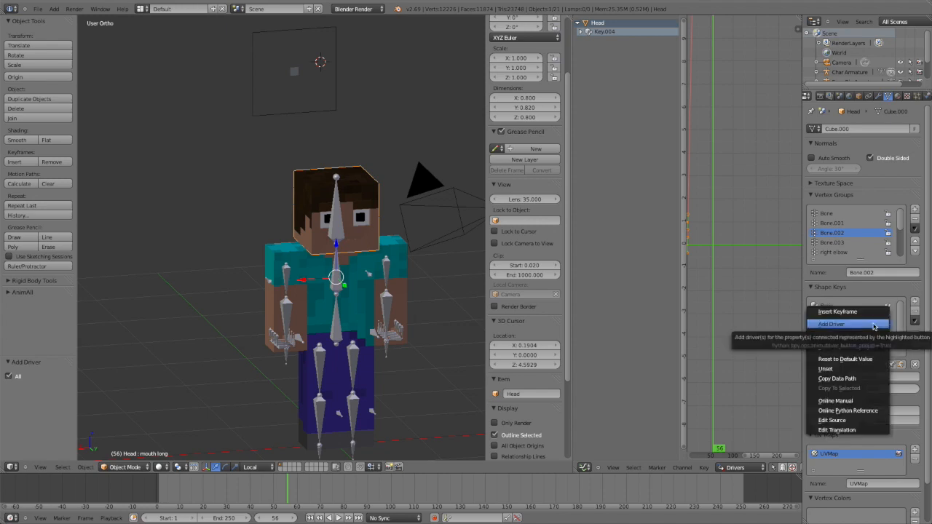
pyautogui.click(874, 326)
# Step: Select the Mouth control bone and enable wireframe display for its custom shape
pyautogui.moveTo(394, 285); pyautogui.dragTo(310, 276, button='middle')
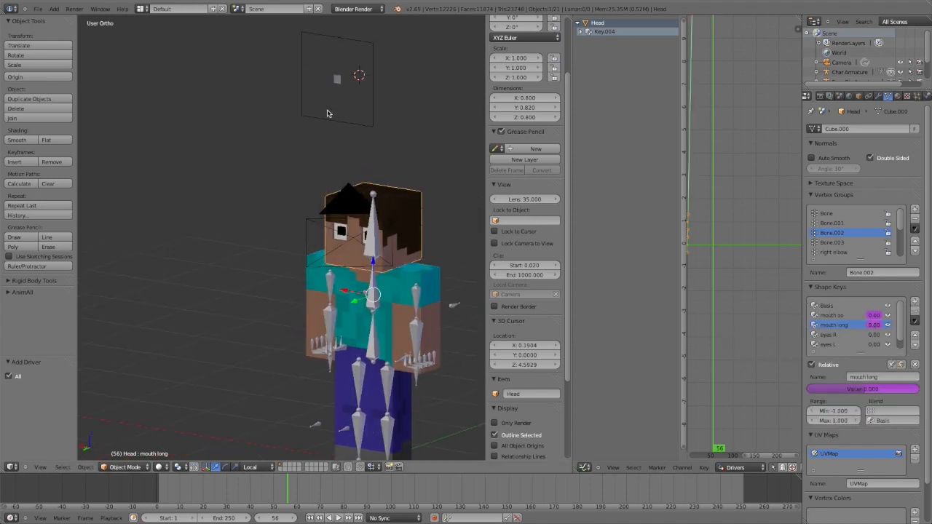
pyautogui.rightClick(336, 78)
pyautogui.moveTo(337, 79); pyautogui.dragTo(340, 166, button='middle')
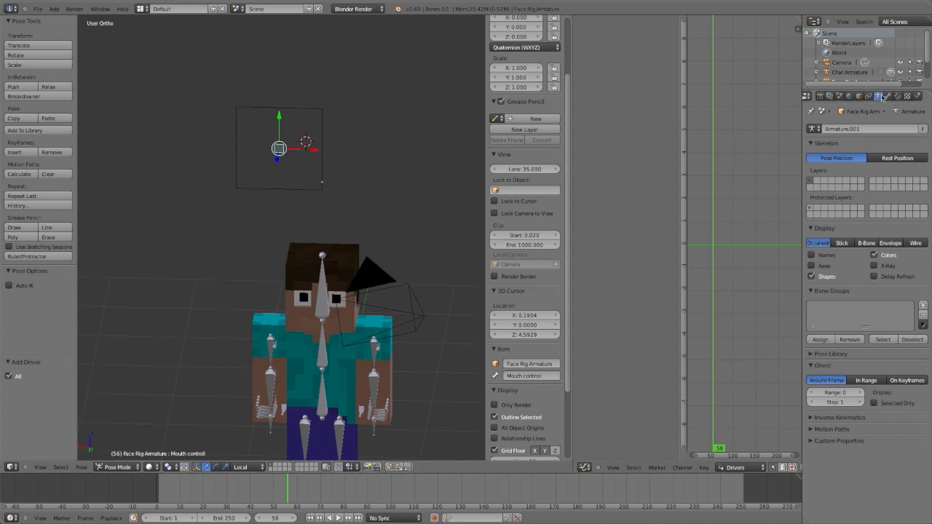
pyautogui.click(887, 96)
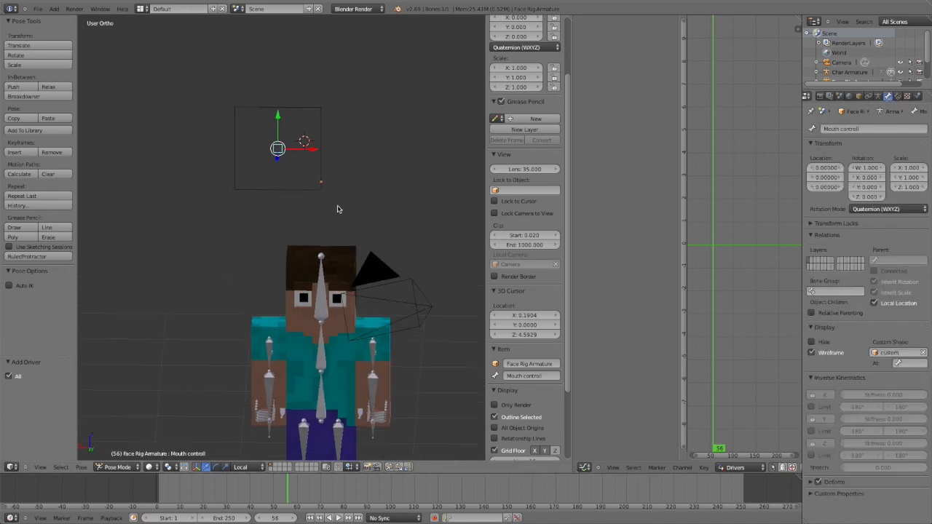
# Step: Test moving the wireframe Mouth control bone within the square and examine it together with the face
pyautogui.moveTo(337, 209); pyautogui.dragTo(375, 208, button='middle')
pyautogui.scroll(5, 298, 167)
pyautogui.keyDown('shift'); pyautogui.moveTo(281, 294); pyautogui.dragTo(282, 332, button='middle'); pyautogui.keyUp('shift')
pyautogui.press('g')
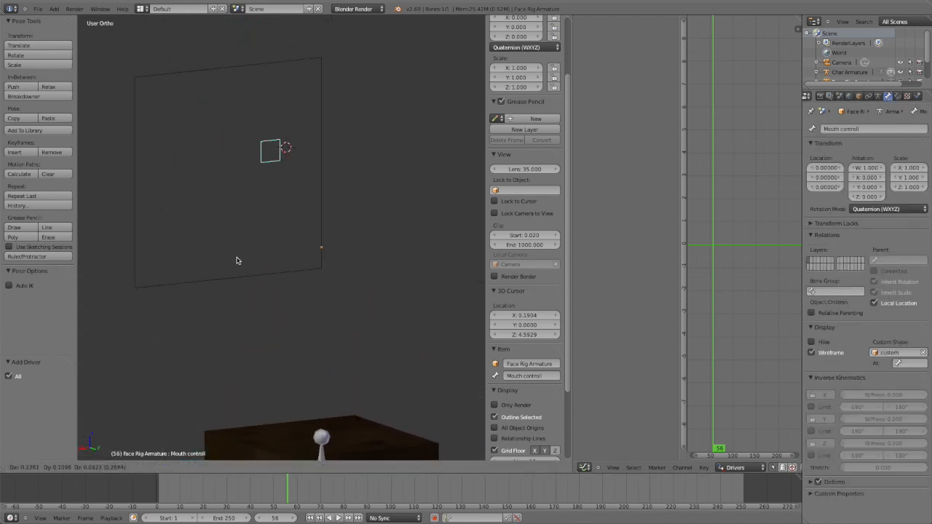
pyautogui.click(287, 294)
pyautogui.moveTo(287, 293); pyautogui.dragTo(175, 264, button='middle')
pyautogui.scroll(-4, 241, 287)
pyautogui.press('g')
pyautogui.rightClick(269, 285)
pyautogui.press('g')
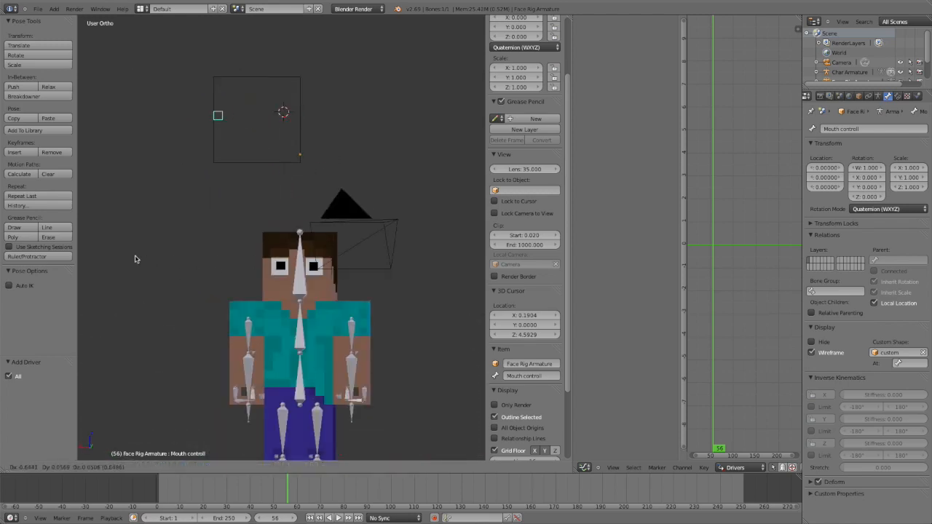
pyautogui.rightClick(147, 261)
pyautogui.scroll(4, 365, 315)
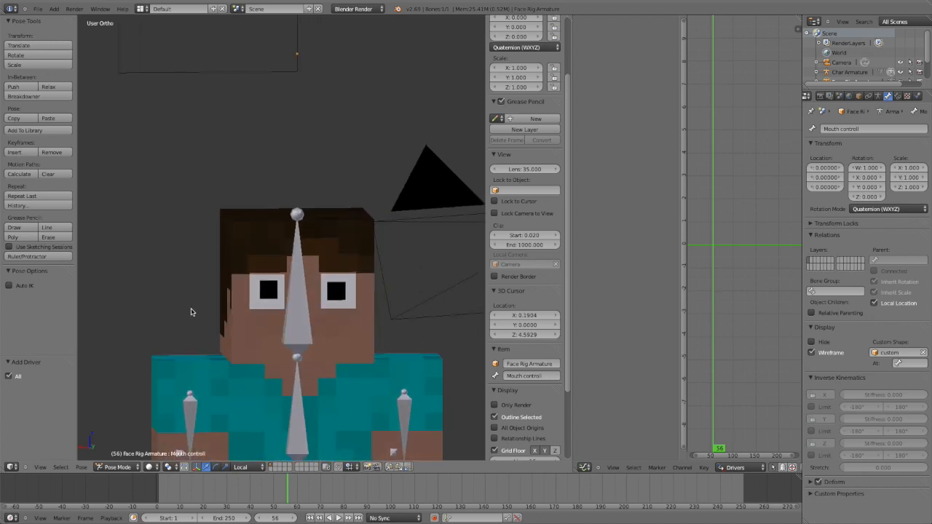
pyautogui.scroll(-3, 204, 304)
# Step: Check the head's driven shape keys and mesh, and try moving the face rig armature in Object Mode
pyautogui.hotkey('ctrl', 'Tab')
pyautogui.rightClick(365, 329)
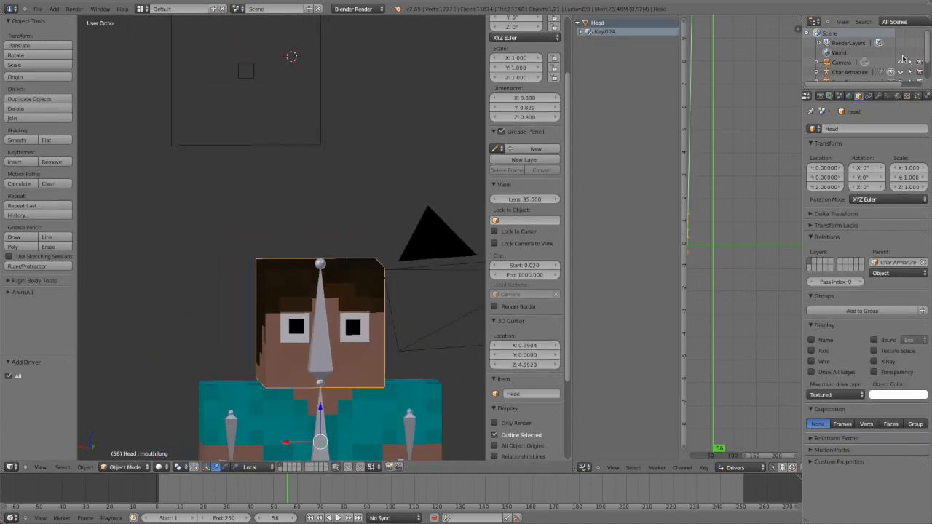
pyautogui.click(888, 96)
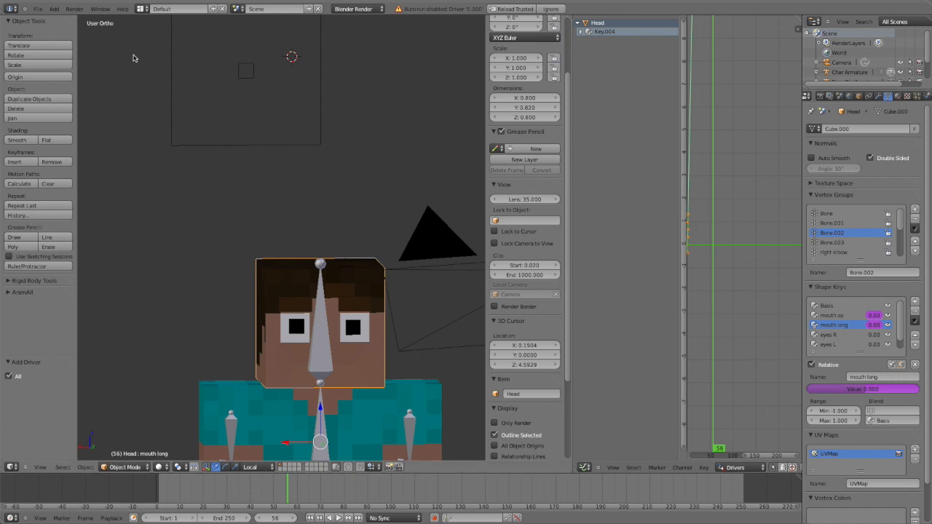
pyautogui.rightClick(251, 70)
pyautogui.press('g')
pyautogui.rightClick(254, 27)
pyautogui.rightClick(380, 296)
pyautogui.press('Tab')
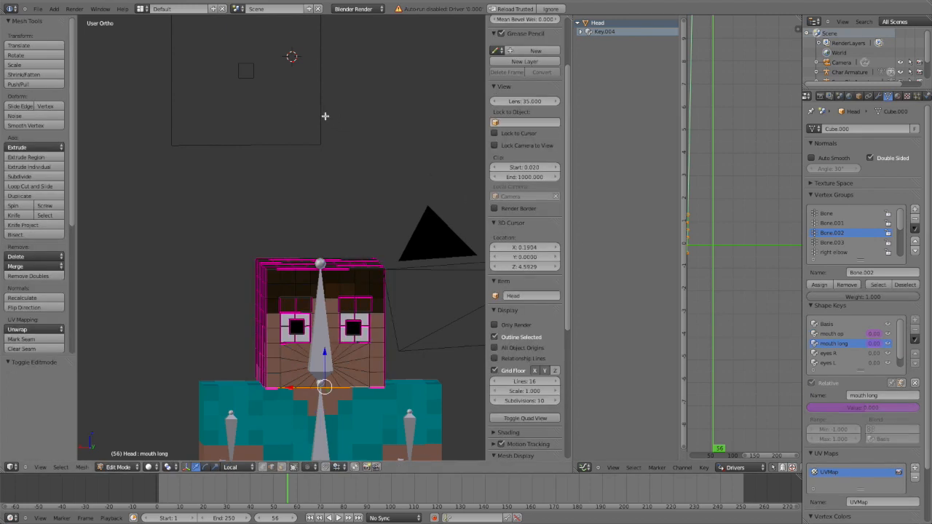
pyautogui.keyDown('shift'); pyautogui.moveTo(332, 120); pyautogui.dragTo(316, 164, button='middle'); pyautogui.keyUp('shift')
pyautogui.press('Tab')
# Step: Move the Mouth control bone up 0.5 in Edit Mode to the square's upper edge and check its placement in Pose Mode
pyautogui.rightClick(269, 129)
pyautogui.press('Tab')
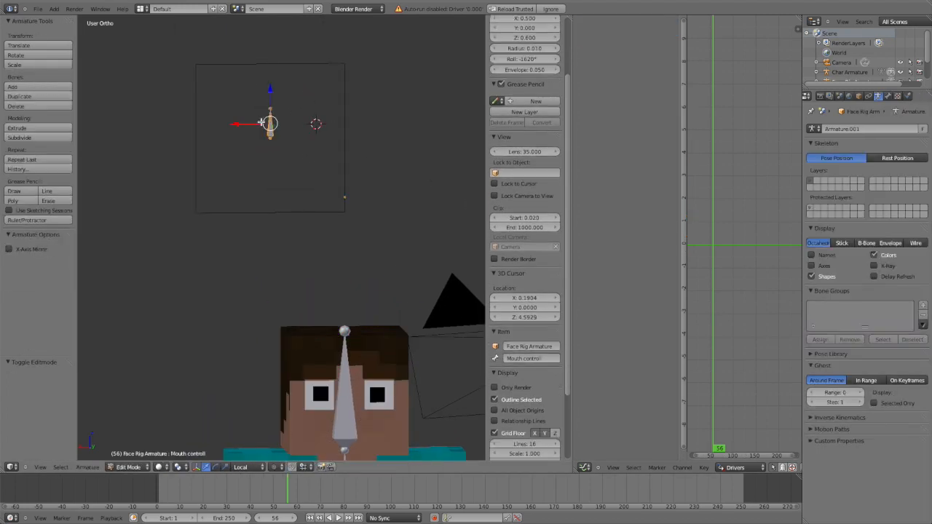
pyautogui.press('ctrl+KP_1')
pyautogui.keyDown('shift'); pyautogui.moveTo(281, 140); pyautogui.dragTo(281, 181, button='middle'); pyautogui.keyUp('shift')
pyautogui.scroll(-3, 281, 180)
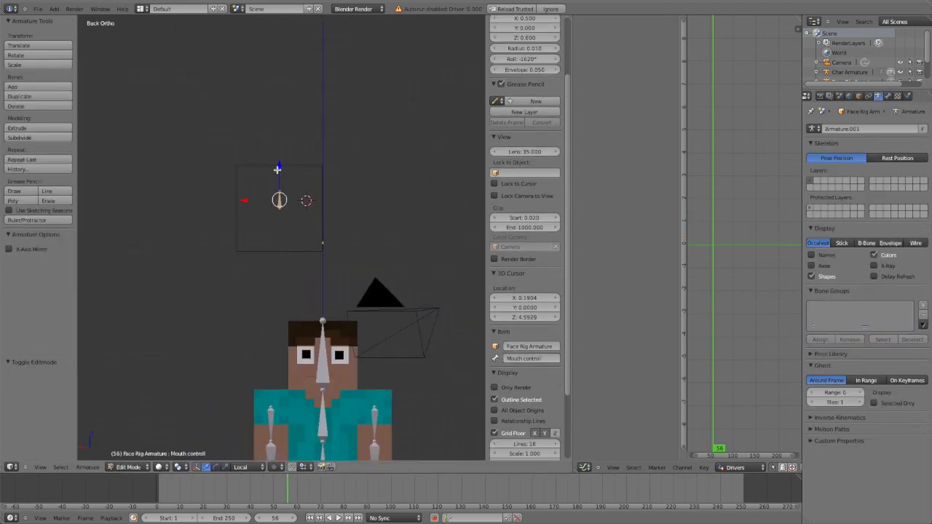
pyautogui.keyDown('ctrl'); pyautogui.moveTo(278, 167); pyautogui.dragTo(277, 128); pyautogui.keyUp('ctrl')
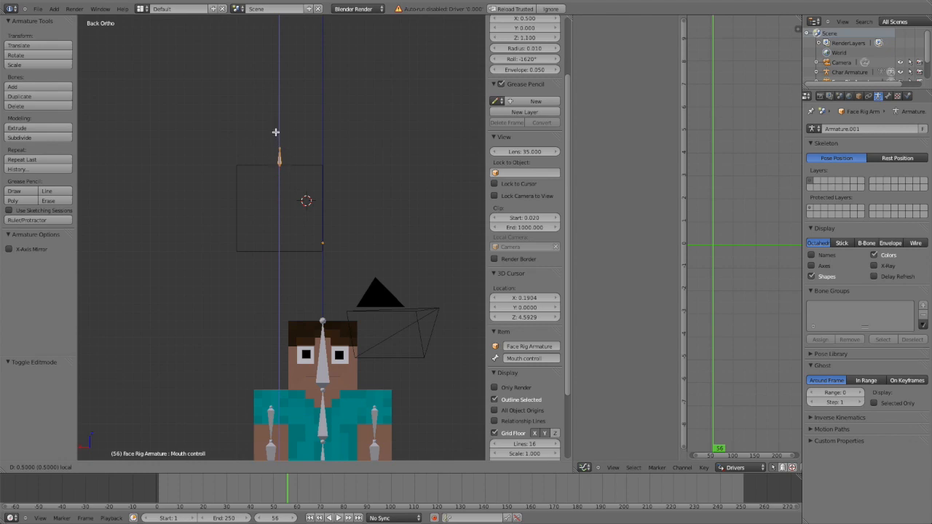
pyautogui.hotkey('ctrl', 'Tab')
pyautogui.keyDown('shift'); pyautogui.moveTo(307, 172); pyautogui.dragTo(313, 188, button='middle'); pyautogui.keyUp('shift')
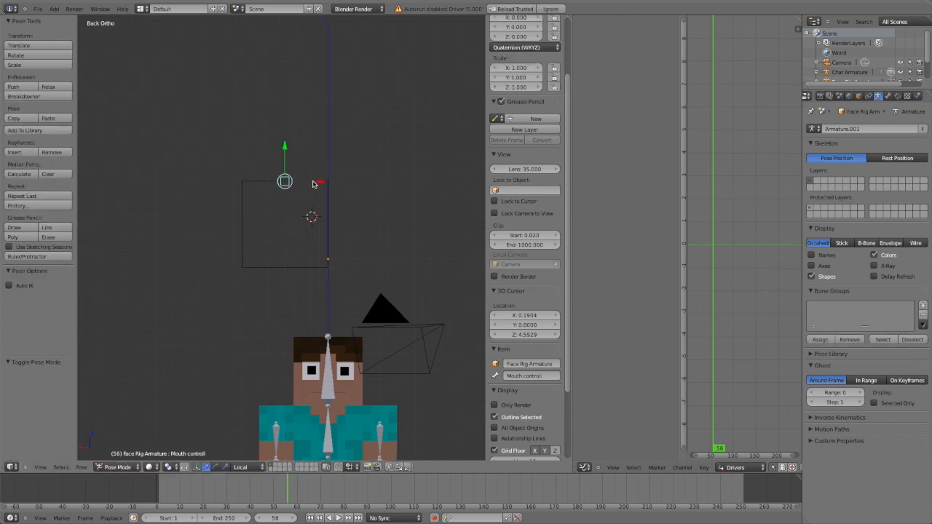
pyautogui.press('Tab')
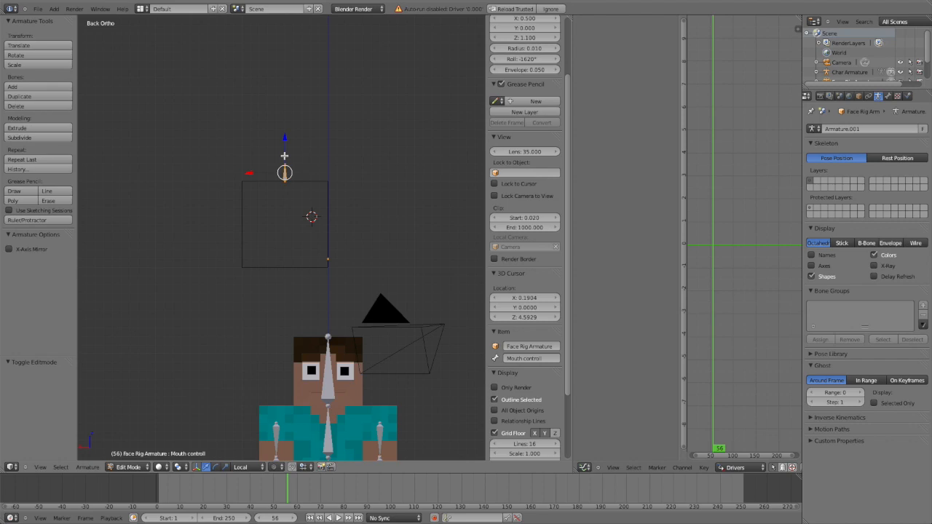
pyautogui.hotkey('ctrl', 'Tab')
pyautogui.keyDown('shift'); pyautogui.moveTo(291, 163); pyautogui.dragTo(308, 244, button='middle'); pyautogui.keyUp('shift')
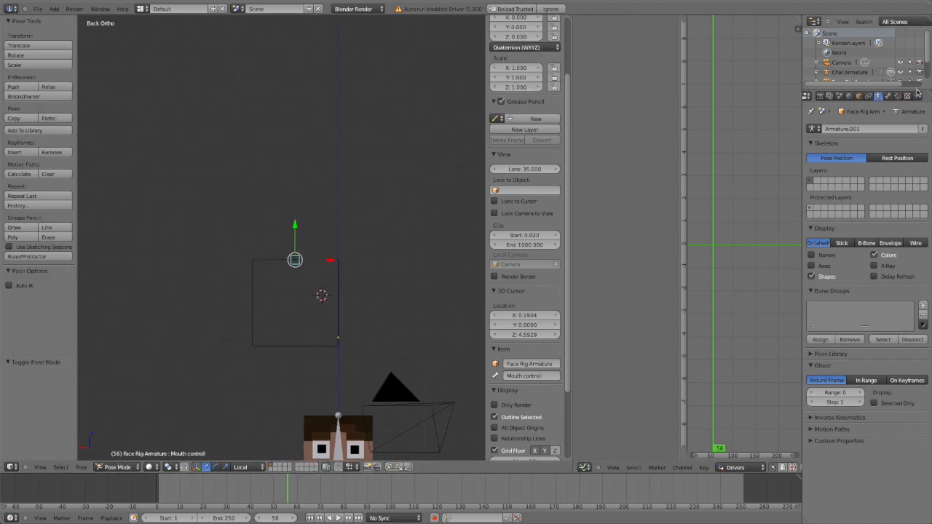
# Step: Lower the bone 0.05 along its local Z axis so its shape fits inside the square's upper edge, and test it in Pose Mode
pyautogui.press('Tab')
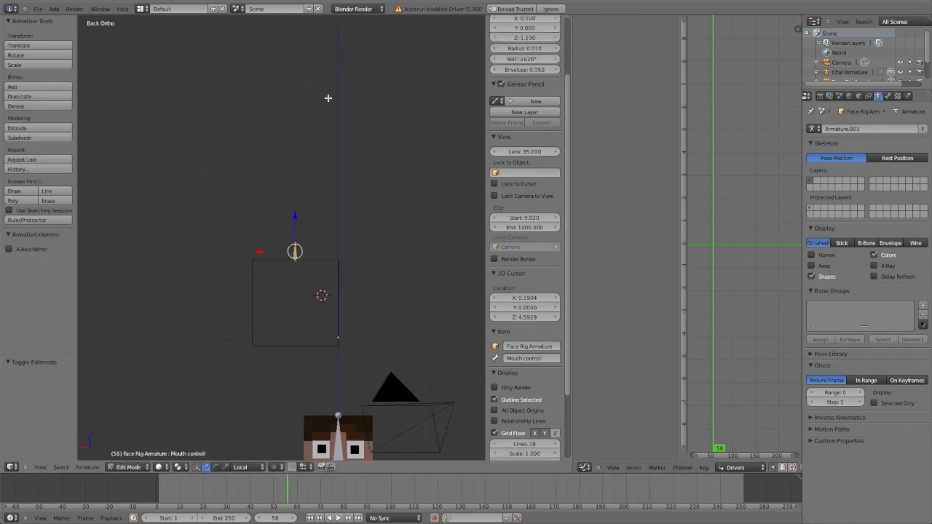
pyautogui.scroll(4, 358, 240)
pyautogui.scroll(4, 334, 250)
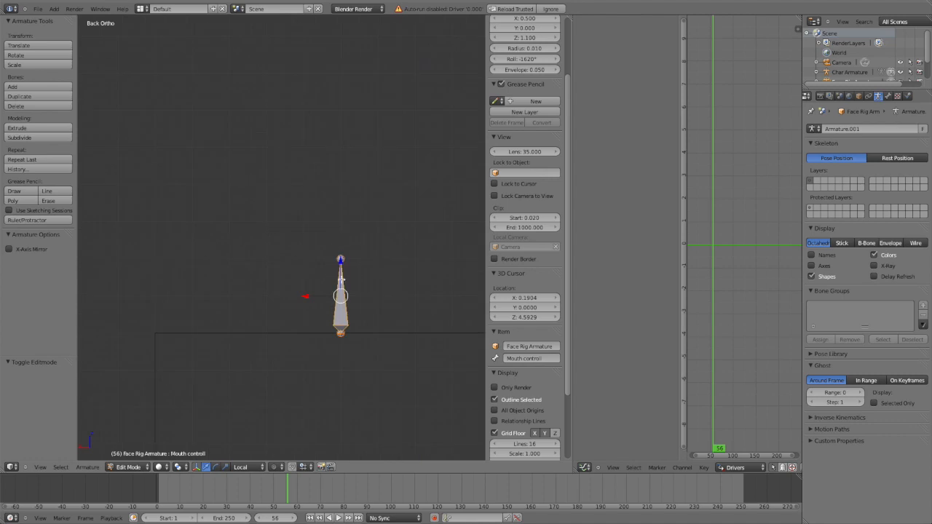
pyautogui.press('g')
pyautogui.press('z')
pyautogui.press('z')
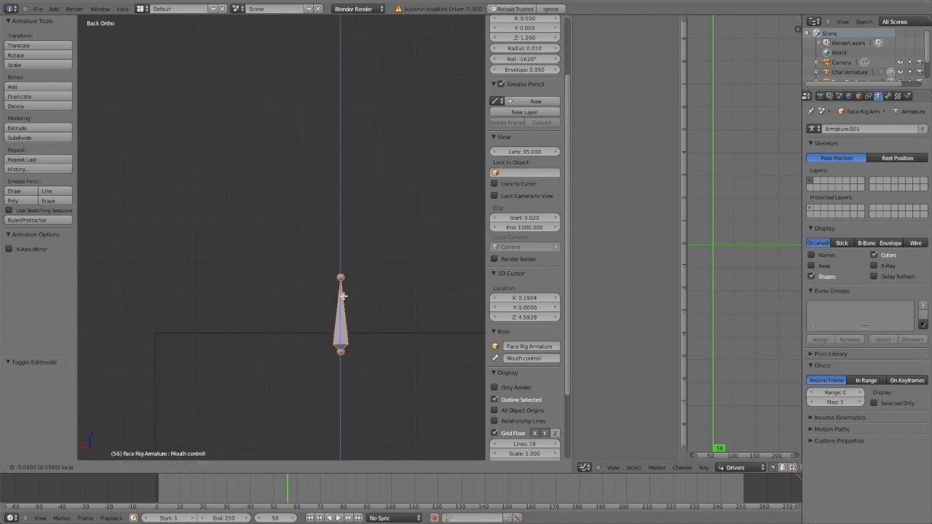
pyautogui.click(343, 295)
pyautogui.keyDown('shift'); pyautogui.moveTo(343, 296); pyautogui.dragTo(298, 151, button='middle'); pyautogui.keyUp('shift')
pyautogui.scroll(4, 298, 151)
pyautogui.press('Tab')
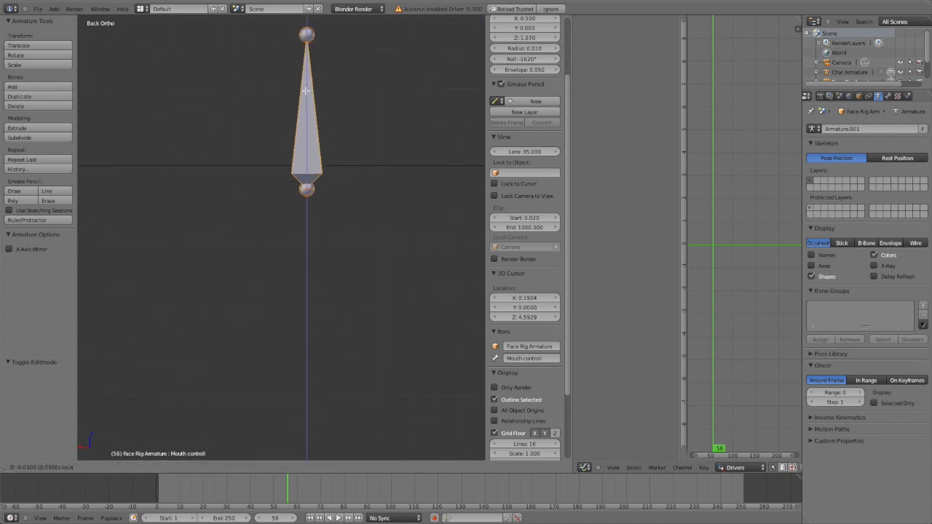
pyautogui.hotkey('ctrl', 'Tab')
pyautogui.press('g')
pyautogui.rightClick(340, 325)
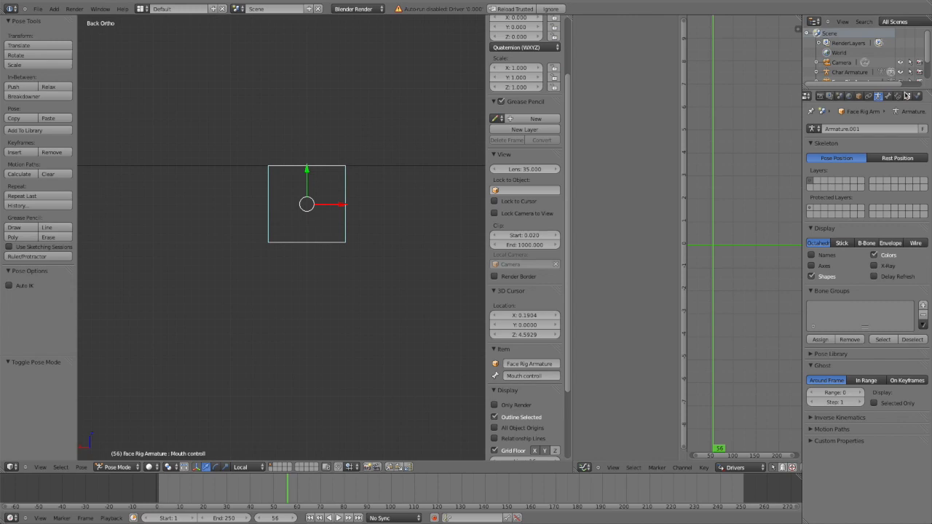
# Step: Set the Mouth control bone's Limit Location Y minimum to 0 and test its movement
pyautogui.click(898, 96)
pyautogui.moveTo(867, 176); pyautogui.dragTo(882, 179)
pyautogui.click(881, 179)
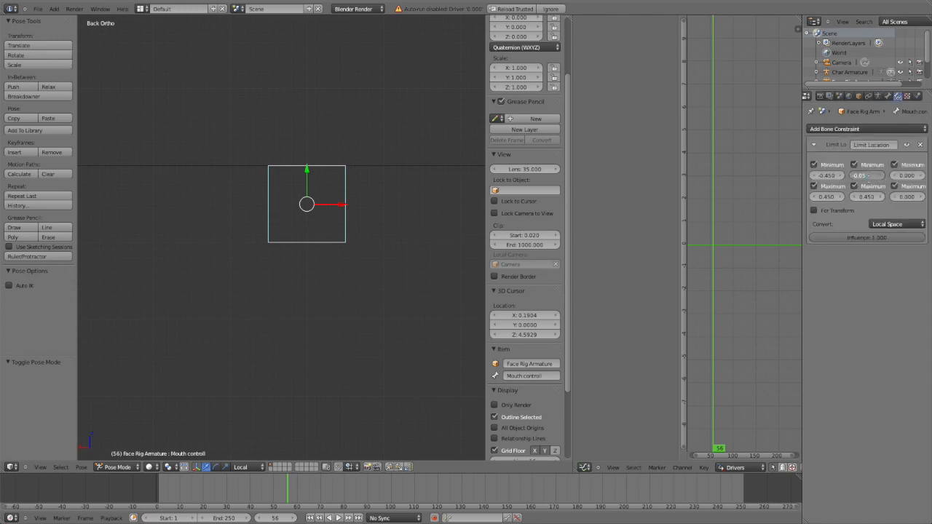
pyautogui.write('0')
pyautogui.press('Return')
pyautogui.press('g')
pyautogui.scroll(-3, 329, 197)
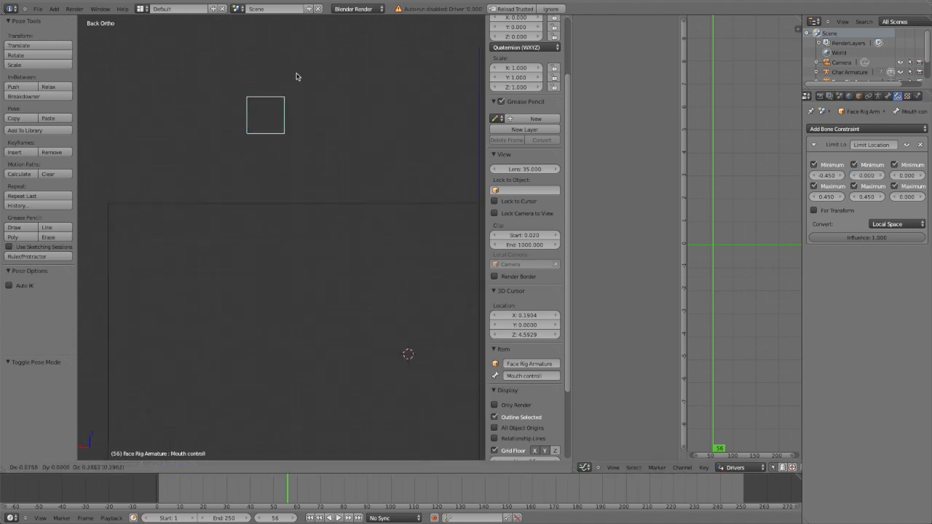
pyautogui.press('Escape')
pyautogui.press('g')
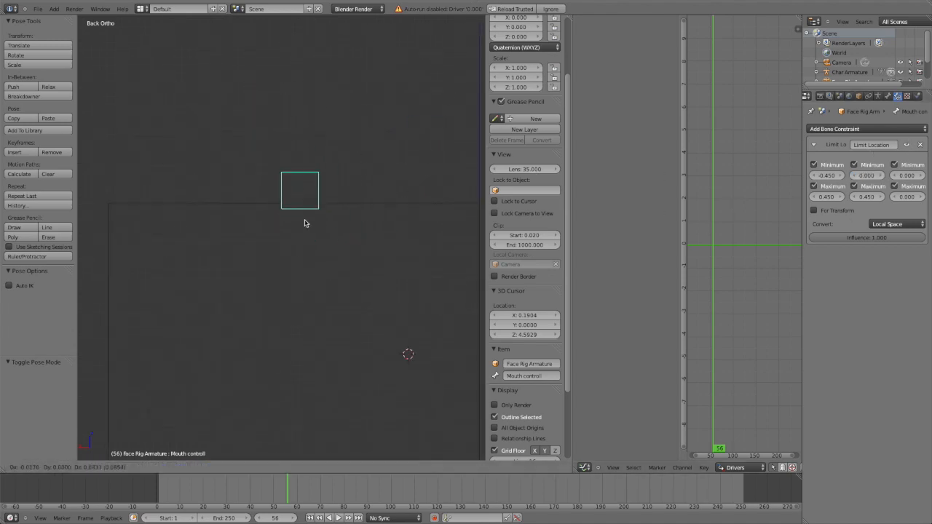
pyautogui.press('Escape')
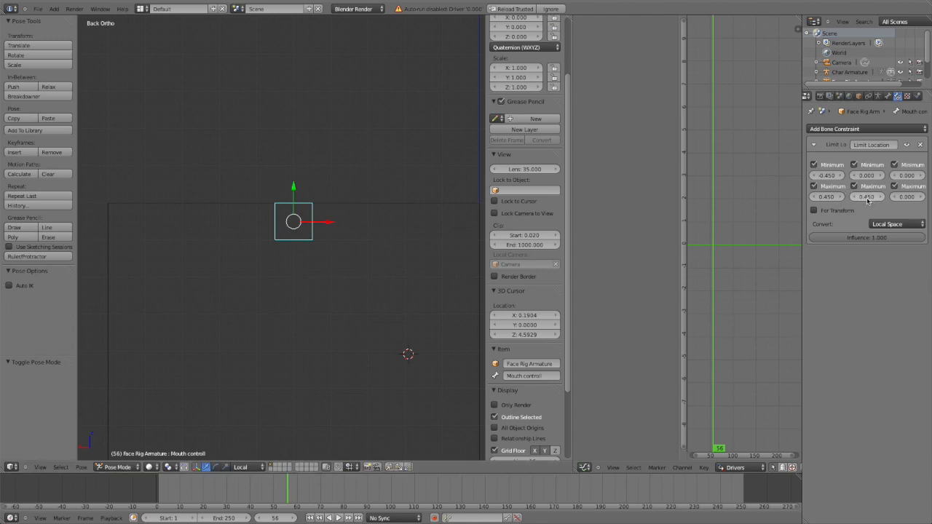
# Step: Set the Limit Location constraint's Y maximum to 0 and its Y minimum to 0.75
pyautogui.click(863, 197)
pyautogui.write('0.25')
pyautogui.press('Return')
pyautogui.click(868, 176)
pyautogui.write('0.1')
pyautogui.press('Return')
pyautogui.click(855, 176)
pyautogui.write('0.0')
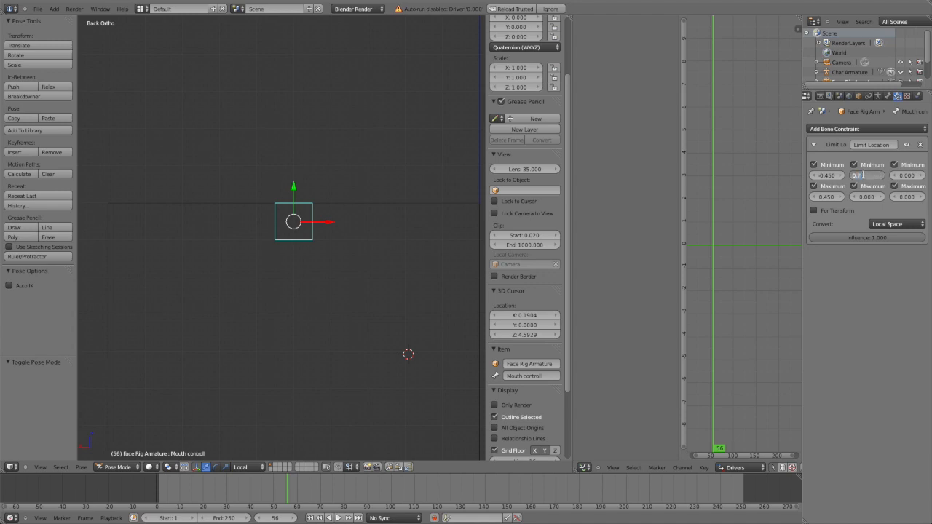
pyautogui.write('5')
pyautogui.press('Return')
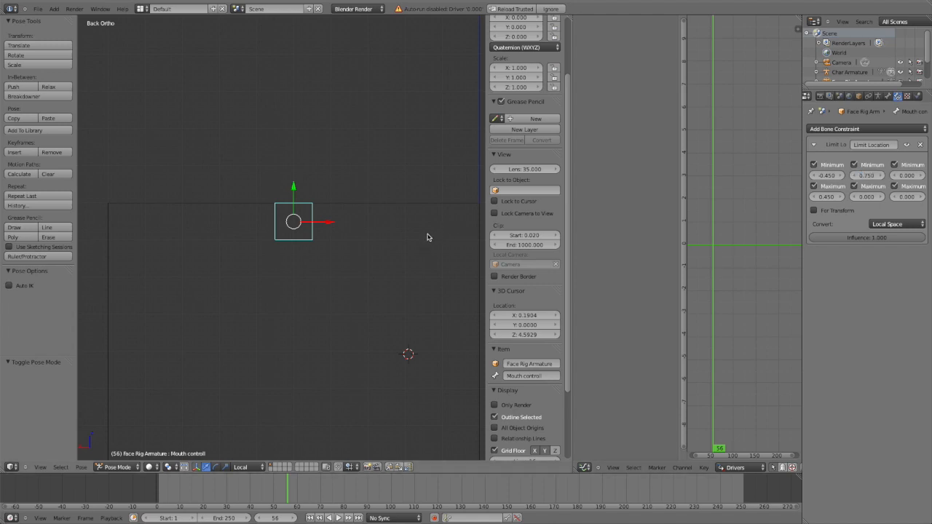
# Step: Test moving the Mouth control bone against the square's edges from the back and from an angle
pyautogui.scroll(-4, 303, 215)
pyautogui.press('g')
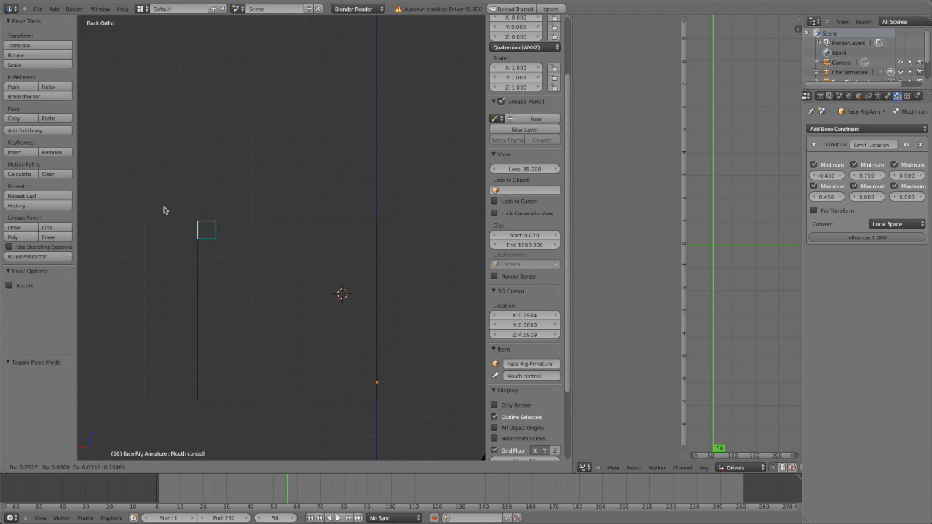
pyautogui.click(314, 349)
pyautogui.moveTo(314, 349); pyautogui.dragTo(392, 372, button='middle')
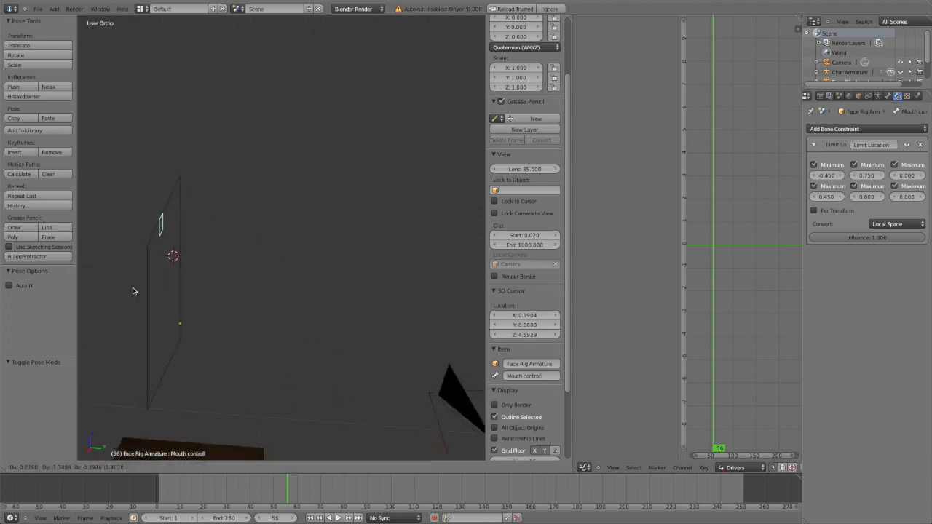
pyautogui.press('ctrl+KP_1')
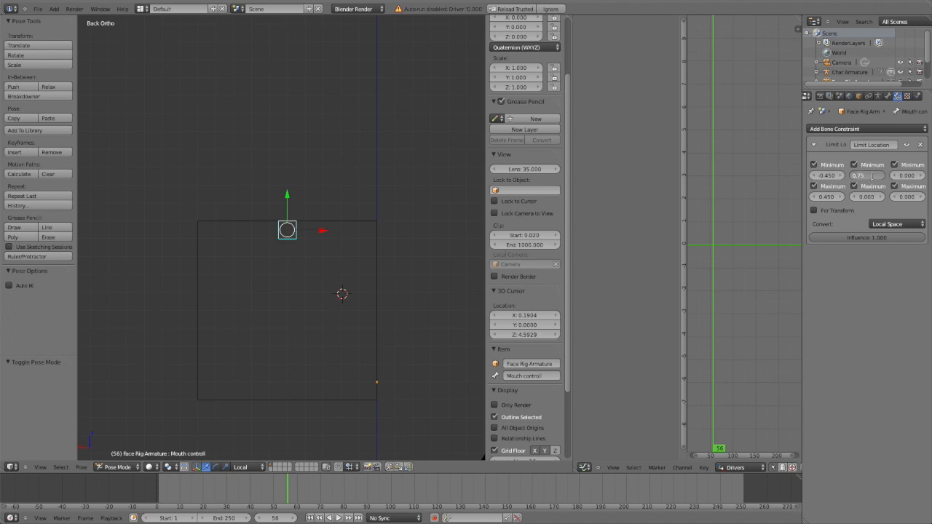
# Step: Change the Limit Location Y minimum to -0.75 and test how far down the bone travels
pyautogui.press('Home')
pyautogui.write('-')
pyautogui.press('Return')
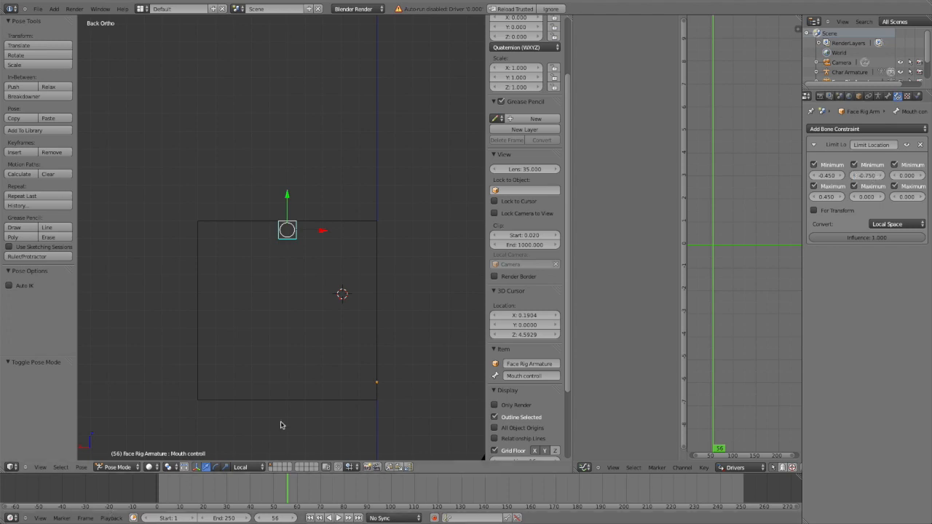
pyautogui.press('g')
pyautogui.press('Escape')
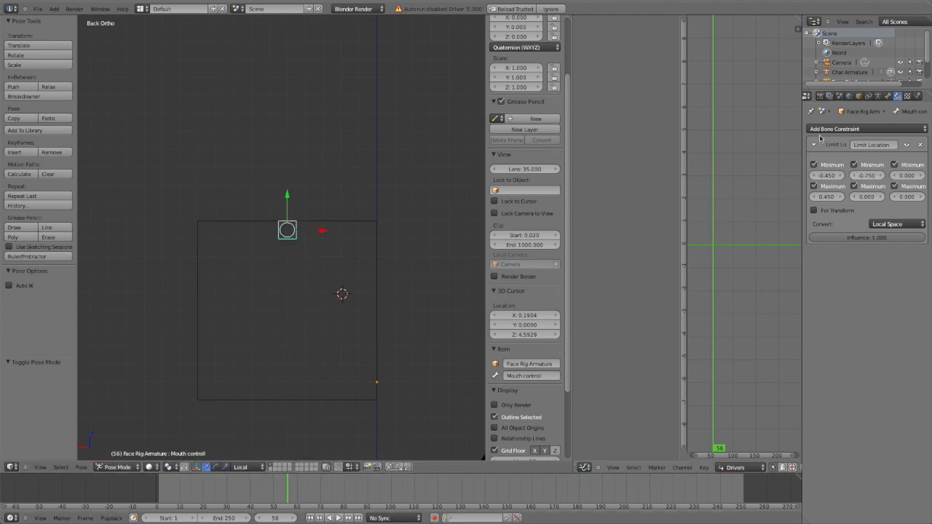
# Step: Lower the Limit Location Y minimum to -0.85 and on to -0.9, testing the bone's travel between changes
pyautogui.click(855, 177)
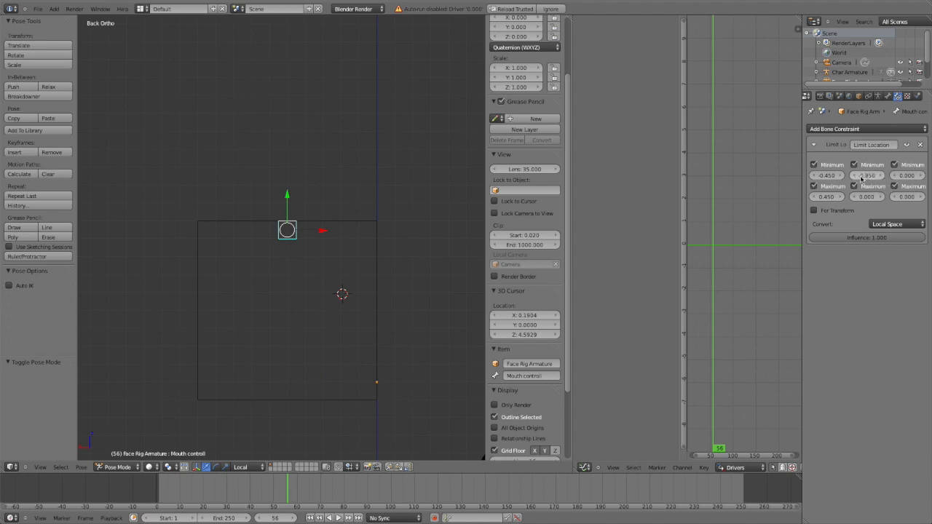
pyautogui.press('g')
pyautogui.press('Escape')
pyautogui.click(854, 177)
pyautogui.press('g')
pyautogui.press('Escape')
pyautogui.press('Return')
pyautogui.click(859, 177)
pyautogui.press('Return')
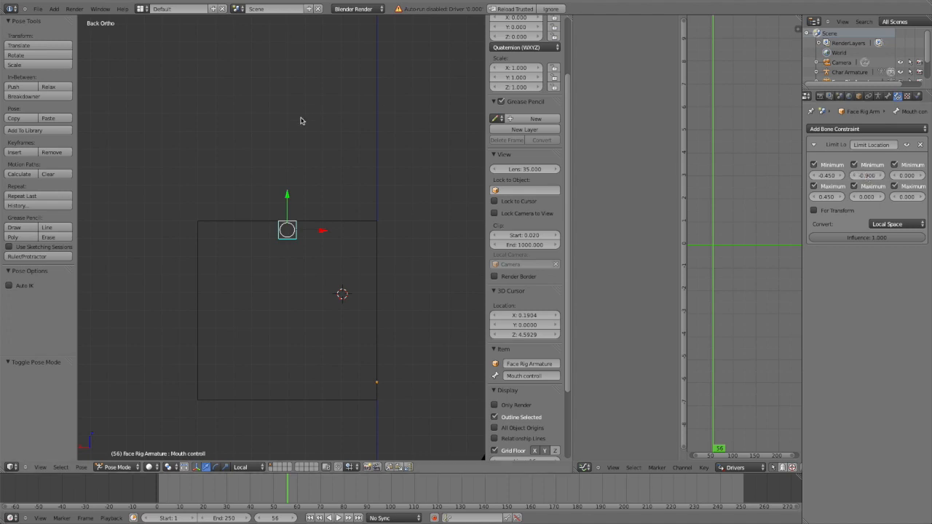
# Step: Test moving the Mouth control bone throughout the square from several viewing angles, cancelling each move
pyautogui.press('g')
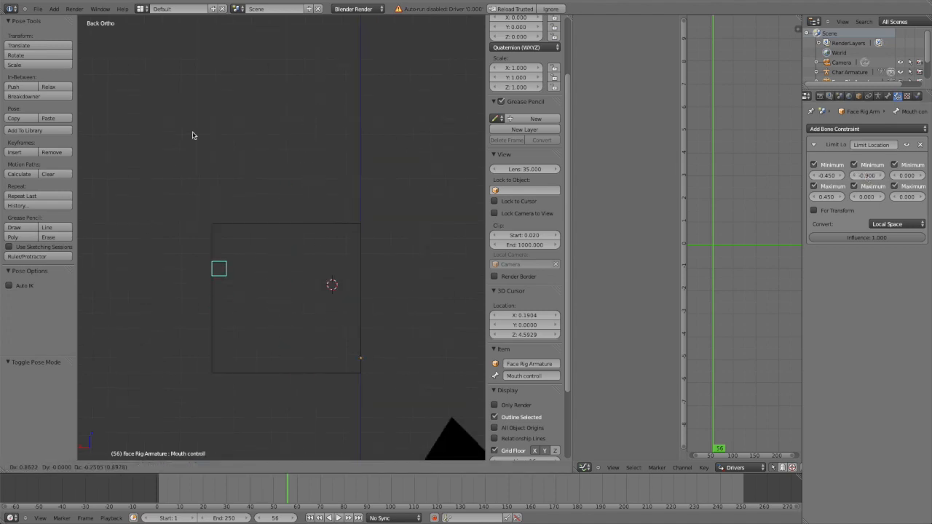
pyautogui.rightClick(323, 295)
pyautogui.scroll(-4, 316, 285)
pyautogui.moveTo(314, 281); pyautogui.dragTo(404, 306, button='middle')
pyautogui.press('g')
pyautogui.rightClick(390, 343)
pyautogui.moveTo(391, 343); pyautogui.dragTo(203, 328, button='middle')
pyautogui.press('g')
pyautogui.rightClick(278, 19)
pyautogui.moveTo(255, 124); pyautogui.dragTo(304, 243, button='middle')
pyautogui.scroll(-3, 323, 251)
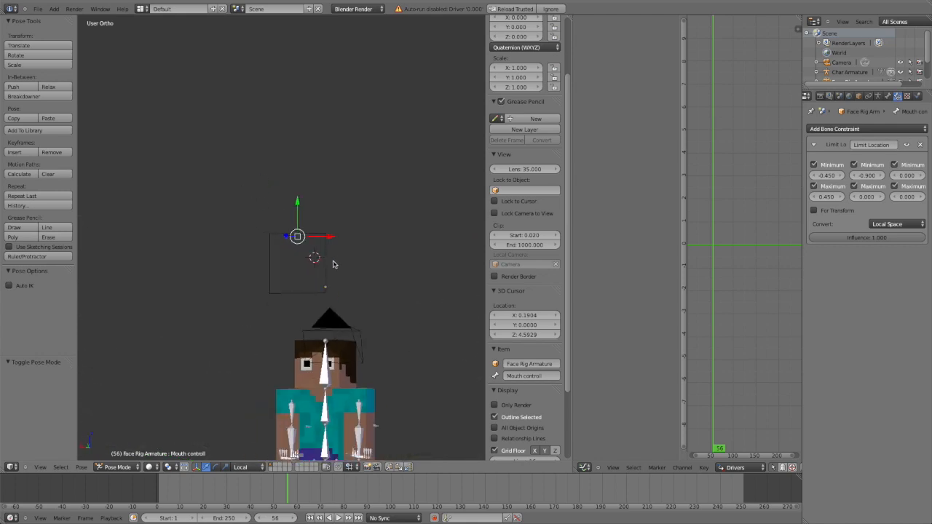
# Step: Reset the 3D cursor to the world origin and bring the character's head and the control square into view
pyautogui.hotkey('shift', 'c')
pyautogui.keyDown('shift'); pyautogui.moveTo(336, 289); pyautogui.dragTo(415, 320, button='middle'); pyautogui.keyUp('shift')
pyautogui.scroll(5, 243, 343)
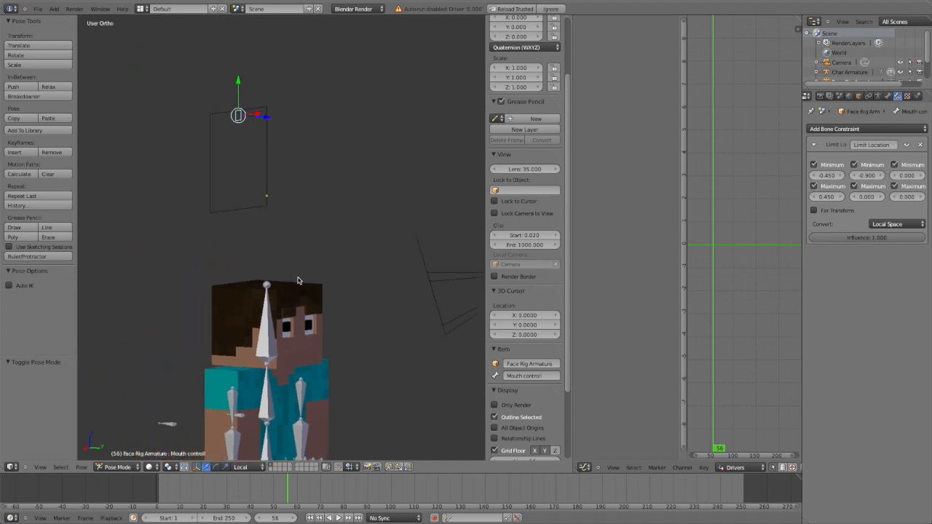
# Step: Select the head in Object Mode and set its mouth op shape key driver's type to Averaged Value
pyautogui.hotkey('ctrl', 'Tab')
pyautogui.rightClick(297, 282)
pyautogui.click(580, 32)
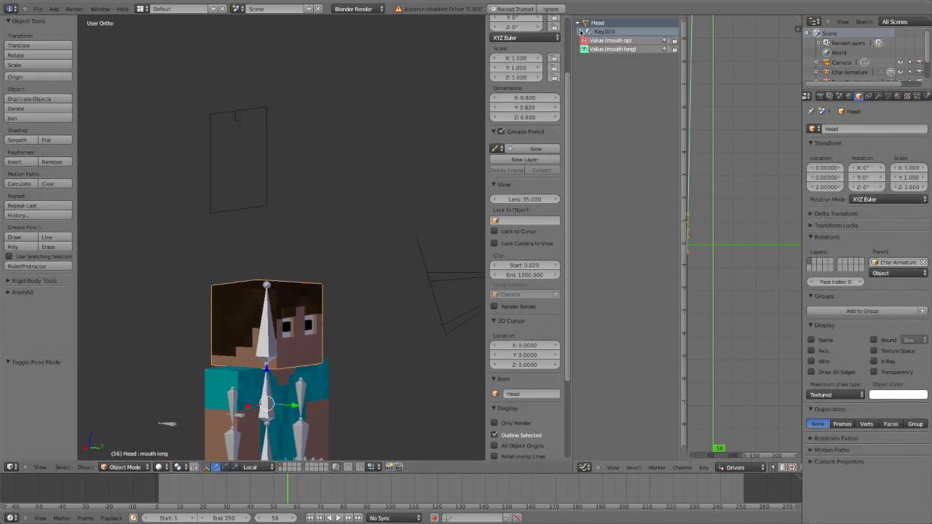
pyautogui.press('n')
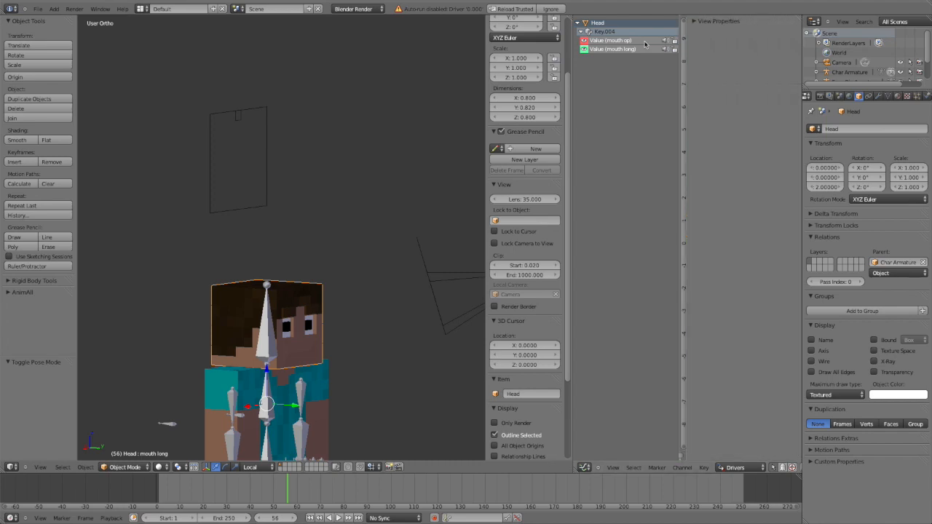
pyautogui.click(606, 40)
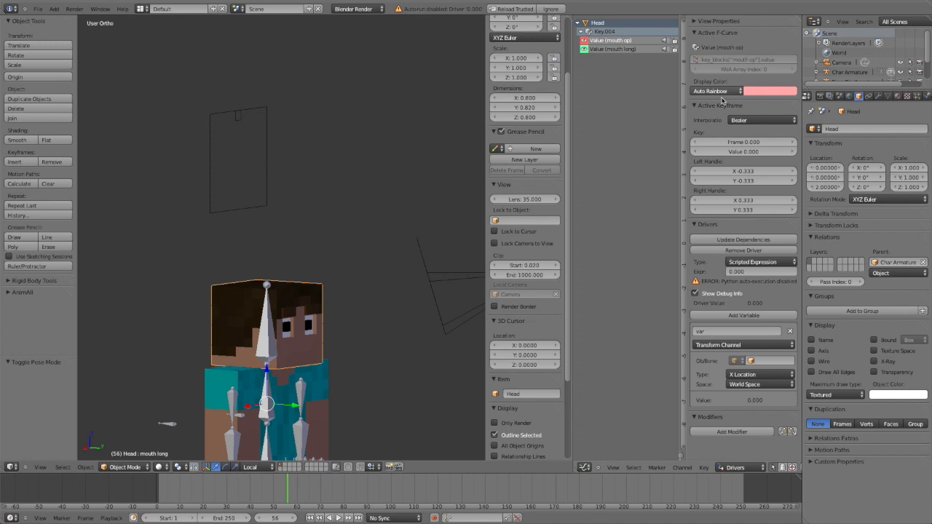
pyautogui.click(757, 261)
pyautogui.click(757, 246)
# Step: Target the mouth op driver variable at the Face Rig Armature's Mouth control bone
pyautogui.click(760, 348)
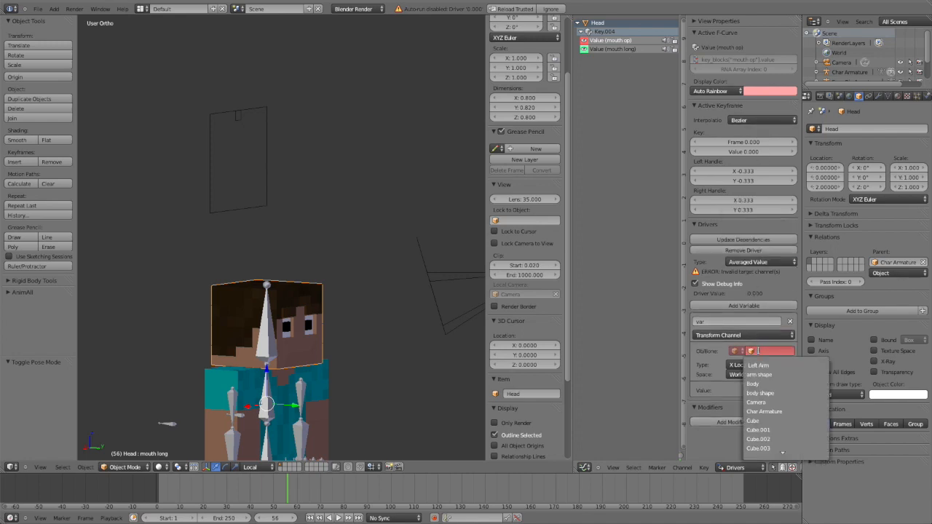
pyautogui.scroll(-19, 784, 413)
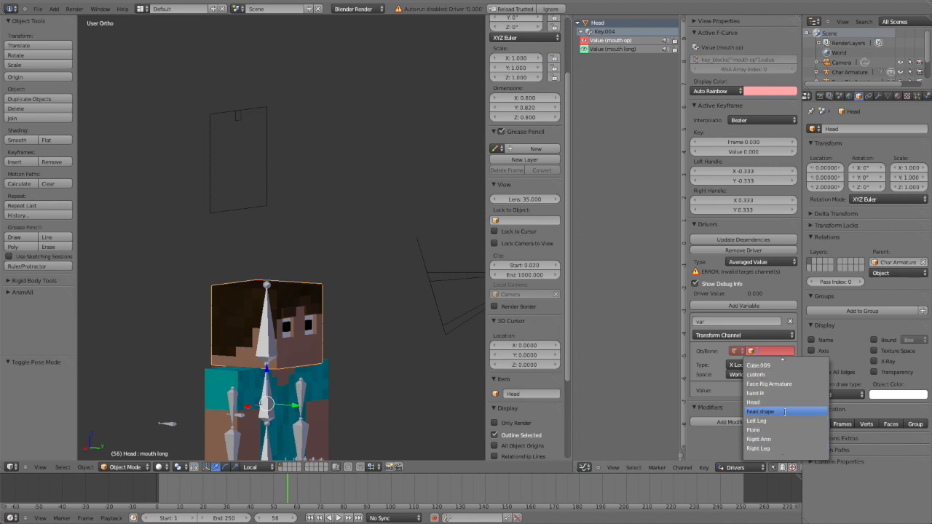
pyautogui.click(781, 384)
pyautogui.click(774, 352)
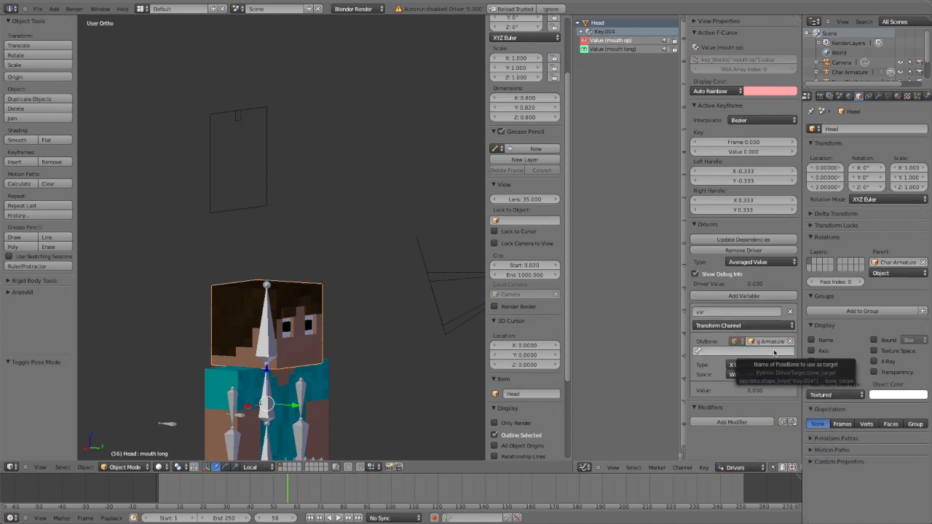
pyautogui.click(770, 372)
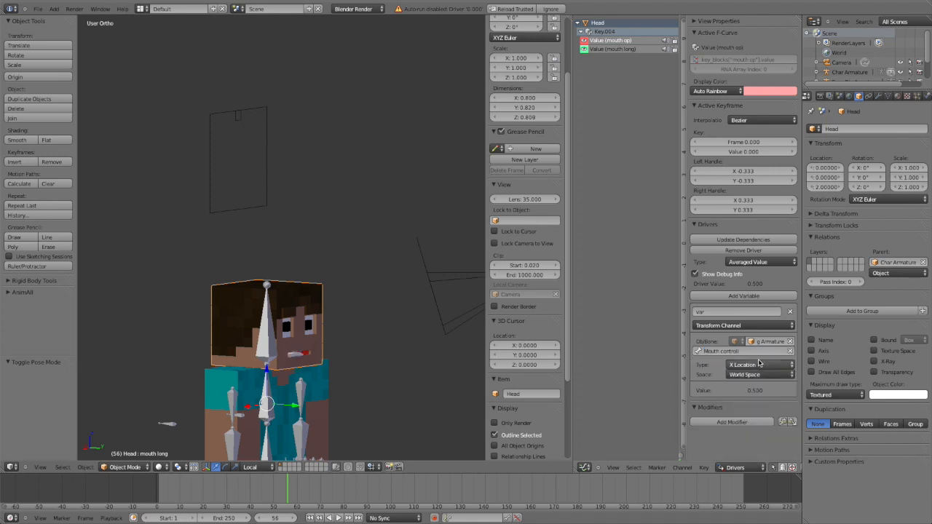
# Step: Examine the driven mouth and test moving the Mouth control bone along its local Y axis
pyautogui.moveTo(377, 343); pyautogui.dragTo(279, 292, button='middle')
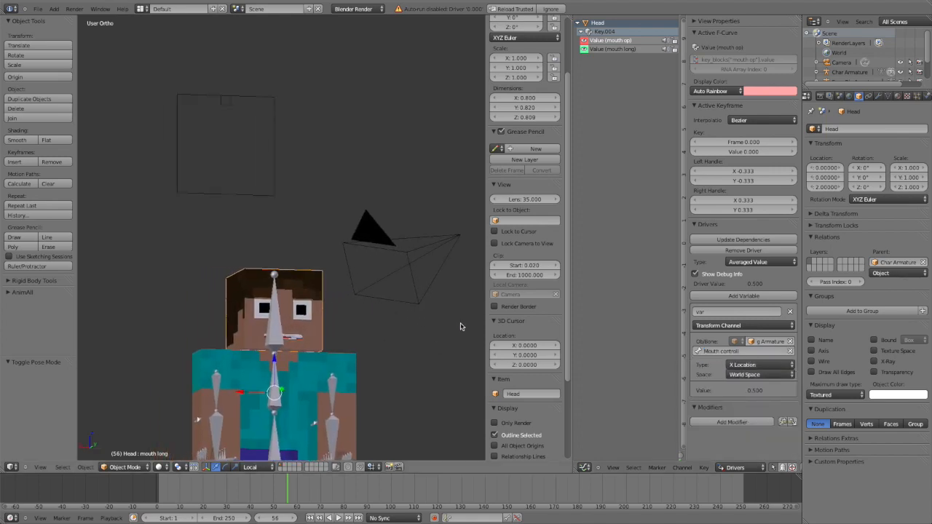
pyautogui.scroll(1, 461, 327)
pyautogui.click(743, 368)
pyautogui.click(743, 365)
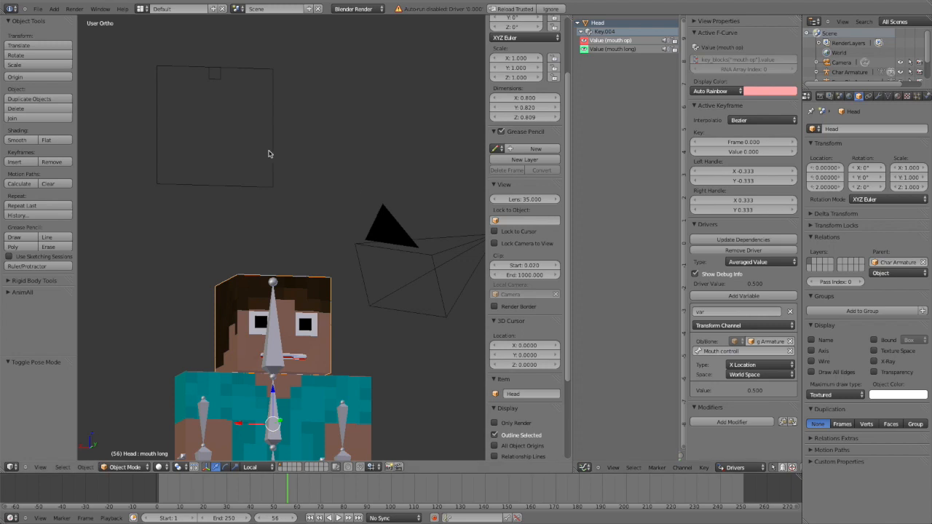
pyautogui.rightClick(221, 85)
pyautogui.moveTo(222, 85); pyautogui.dragTo(244, 72, button='middle')
pyautogui.moveTo(223, 38); pyautogui.dragTo(223, 116)
pyautogui.rightClick(226, 121)
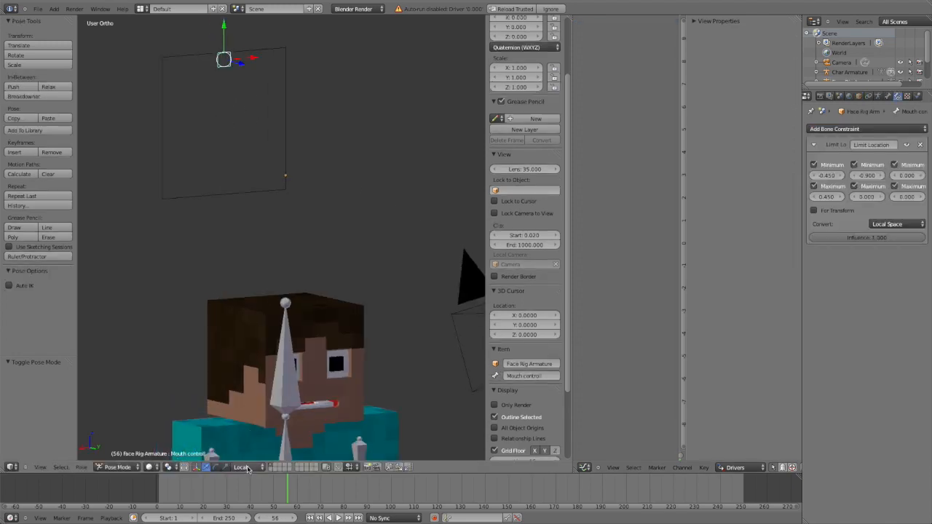
pyautogui.moveTo(224, 46); pyautogui.dragTo(283, 198)
pyautogui.rightClick(283, 198)
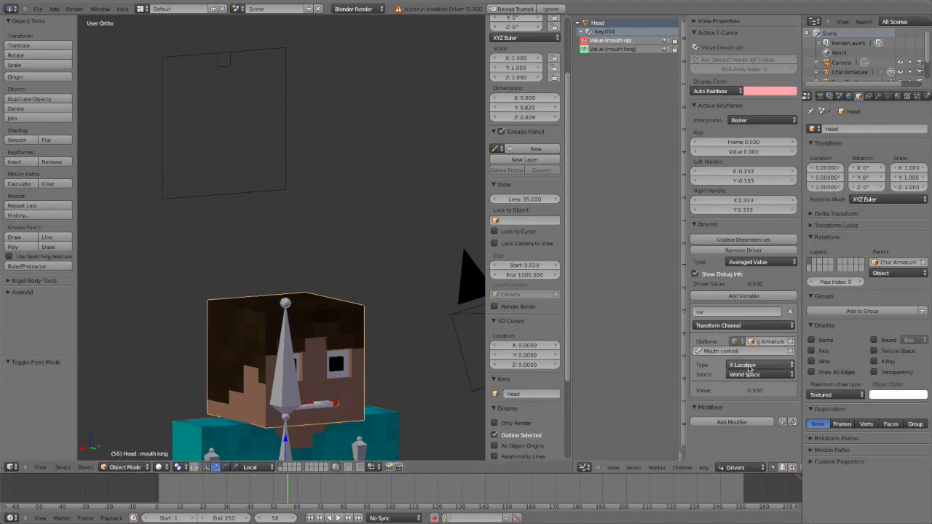
# Step: Set the mouth op driver variable to Y Location in Local Space
pyautogui.click(750, 365)
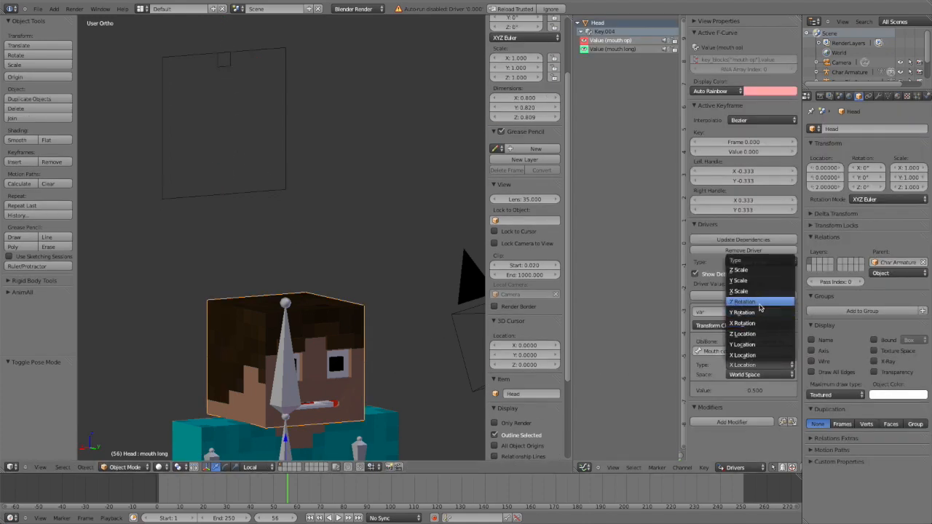
pyautogui.click(762, 344)
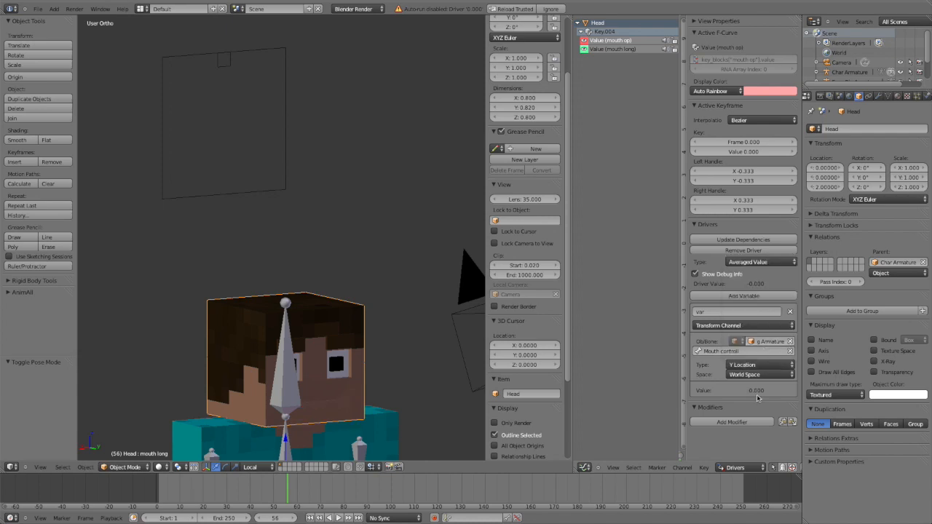
pyautogui.click(760, 375)
pyautogui.click(760, 343)
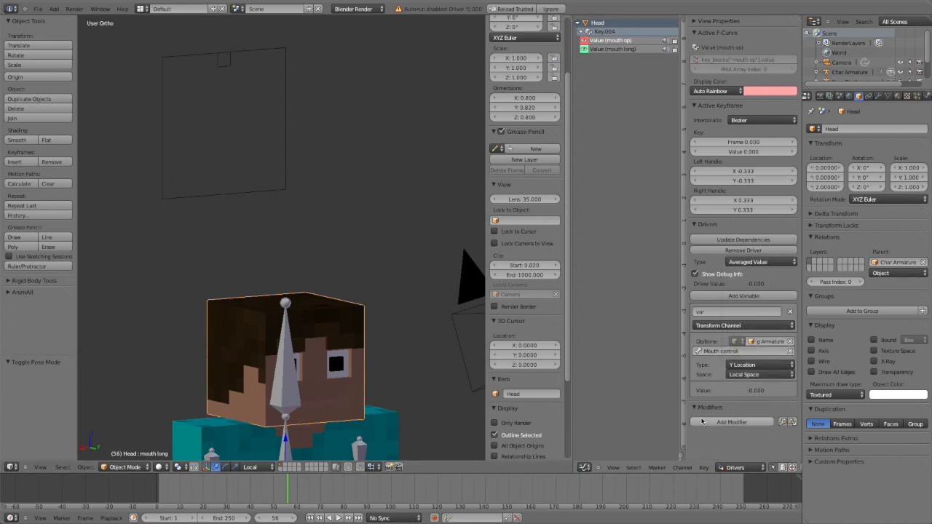
# Step: Add a Generator modifier to the mouth op driver curve
pyautogui.click(704, 421)
pyautogui.click(705, 421)
pyautogui.scroll(-2, 752, 379)
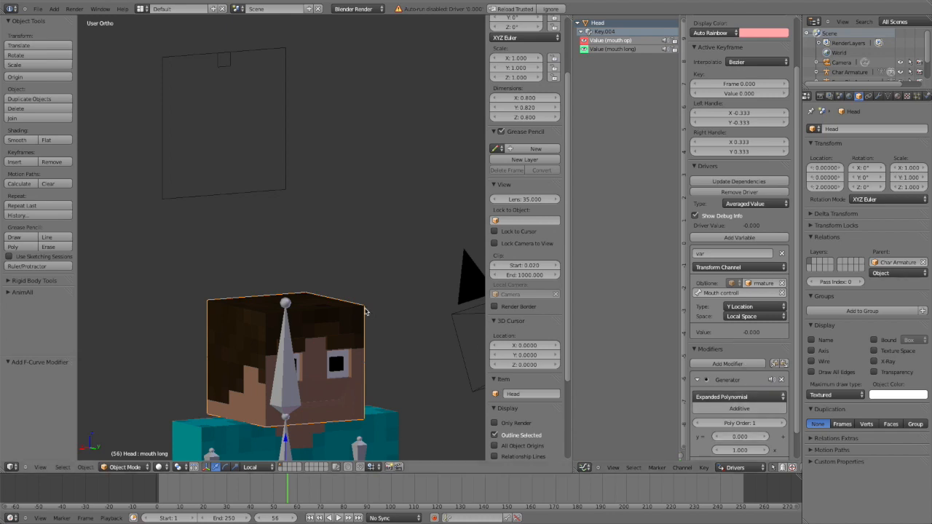
# Step: Test moving the Mouth control bone inside the square, then reselect the head to check its driver settings
pyautogui.keyDown('shift'); pyautogui.moveTo(333, 293); pyautogui.dragTo(346, 284, button='middle'); pyautogui.keyUp('shift')
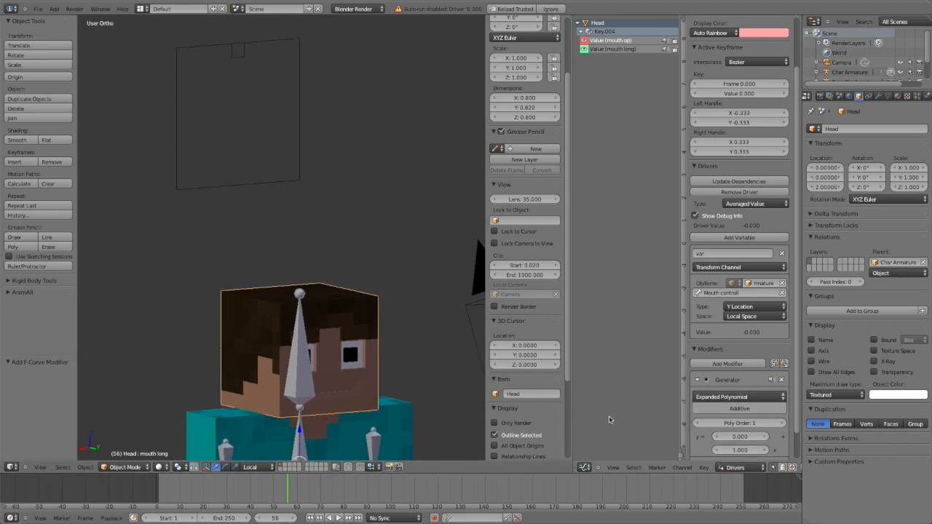
pyautogui.scroll(-2, 739, 441)
pyautogui.rightClick(241, 68)
pyautogui.press('g')
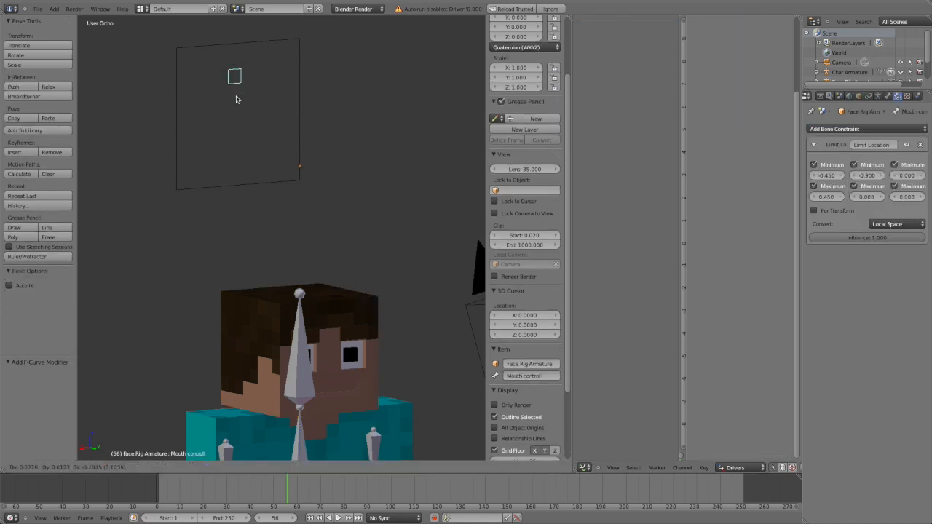
pyautogui.rightClick(280, 94)
pyautogui.rightClick(303, 63)
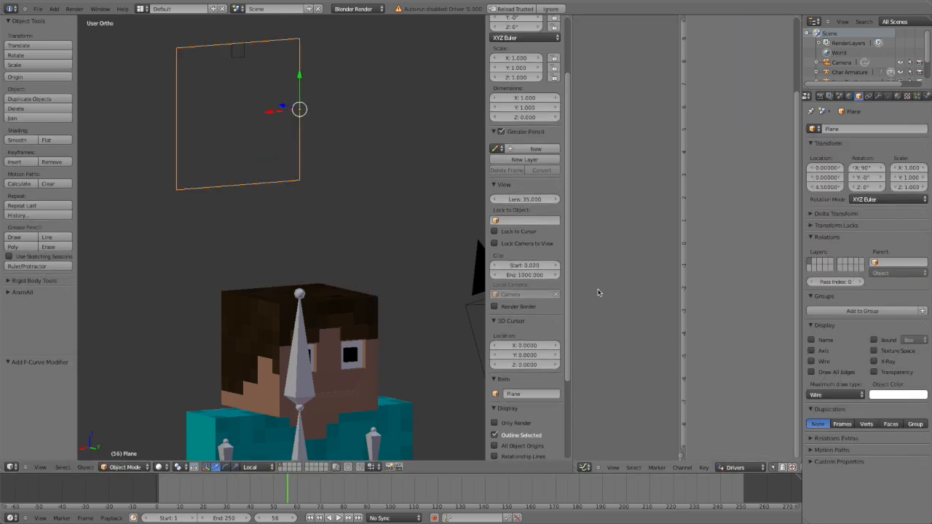
pyautogui.rightClick(423, 332)
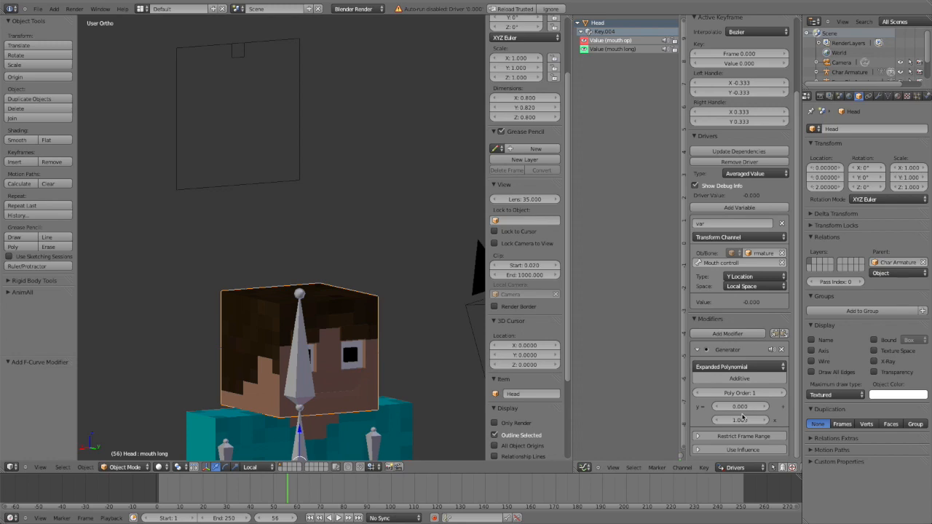
# Step: Test moving the Mouth control bone, then reselect the head and set the mouth op Generator's x coefficient to -8
pyautogui.rightClick(236, 50)
pyautogui.press('g')
pyautogui.press('Escape')
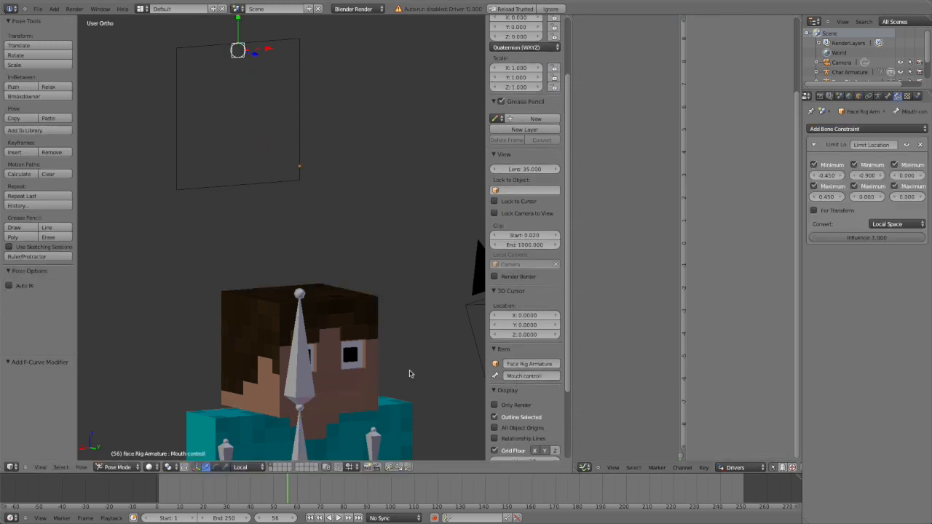
pyautogui.hotkey('ctrl', 'Tab')
pyautogui.rightClick(377, 333)
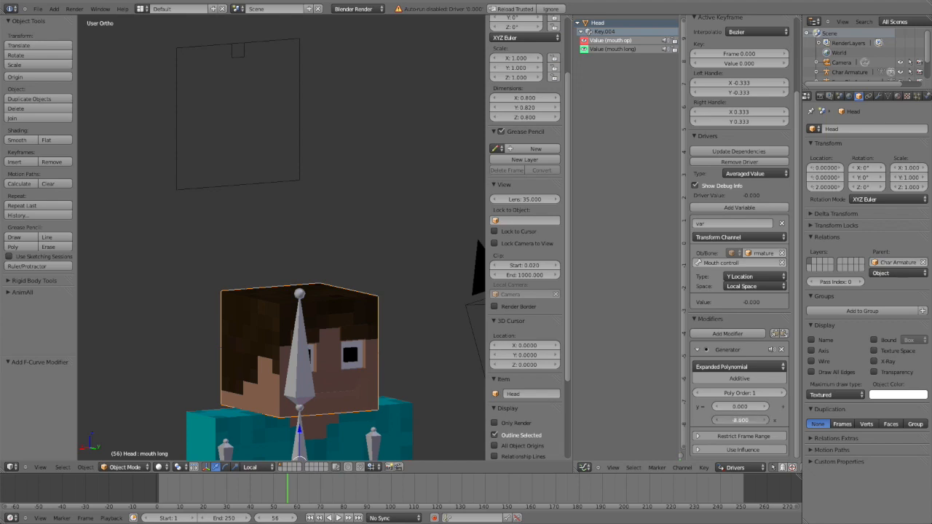
# Step: Test the Mouth control bone again, then set the mouth op Generator's x coefficient to -5 with the character facing the back view
pyautogui.rightClick(237, 51)
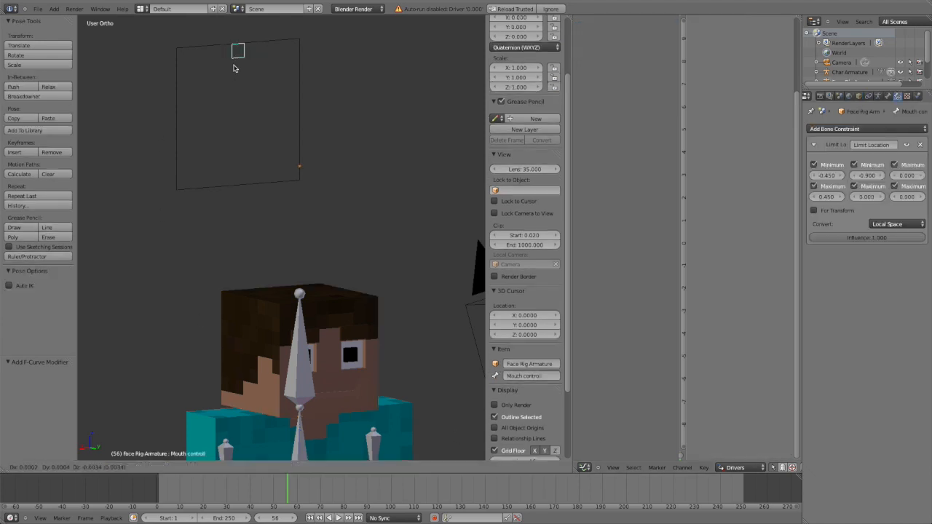
pyautogui.hotkey('ctrl', 'Tab')
pyautogui.rightClick(378, 327)
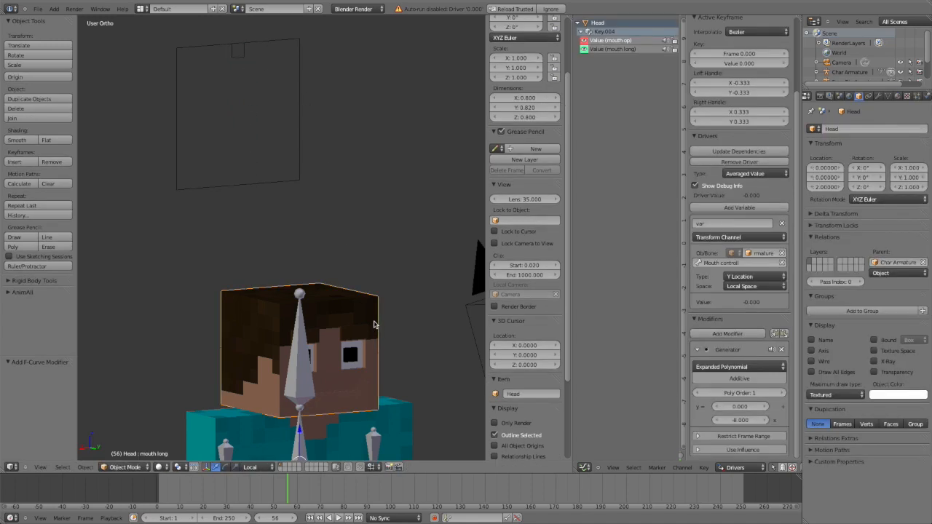
pyautogui.press('ctrl+KP_1')
pyautogui.moveTo(764, 423); pyautogui.dragTo(774, 422)
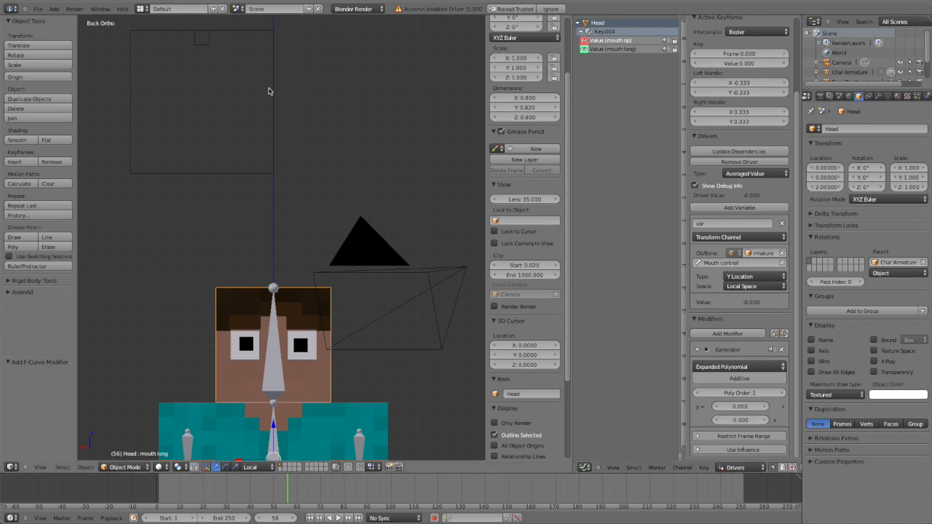
# Step: Try the Mouth control bone from the back view, then set the mouth op Generator's x coefficient to -2.6
pyautogui.rightClick(196, 49)
pyautogui.press('g')
pyautogui.rightClick(201, 20)
pyautogui.hotkey('ctrl', 'Tab')
pyautogui.rightClick(283, 316)
pyautogui.moveTo(748, 428); pyautogui.dragTo(769, 429)
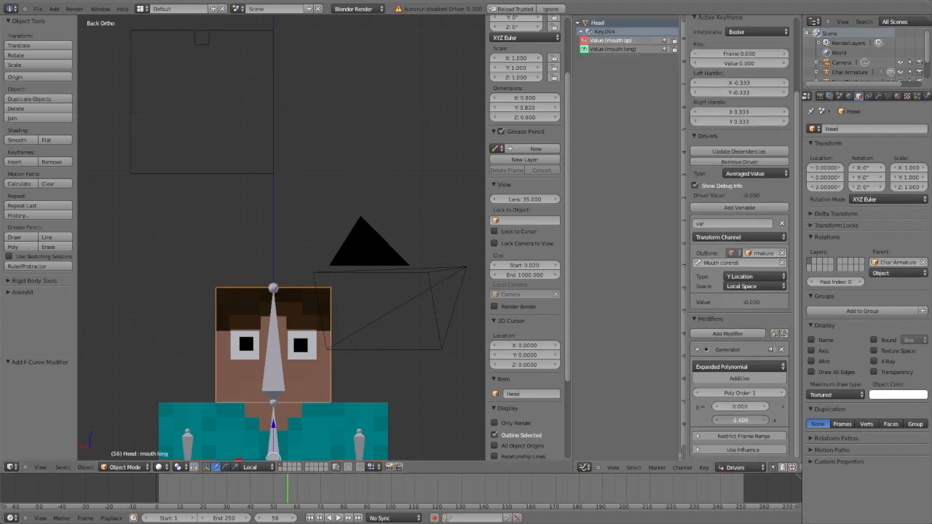
# Step: Check how far the mouth opens with the Mouth control bone, then adjust the mouth op Generator's x coefficient to -1
pyautogui.rightClick(194, 48)
pyautogui.hotkey('ctrl', 'Tab')
pyautogui.press('g')
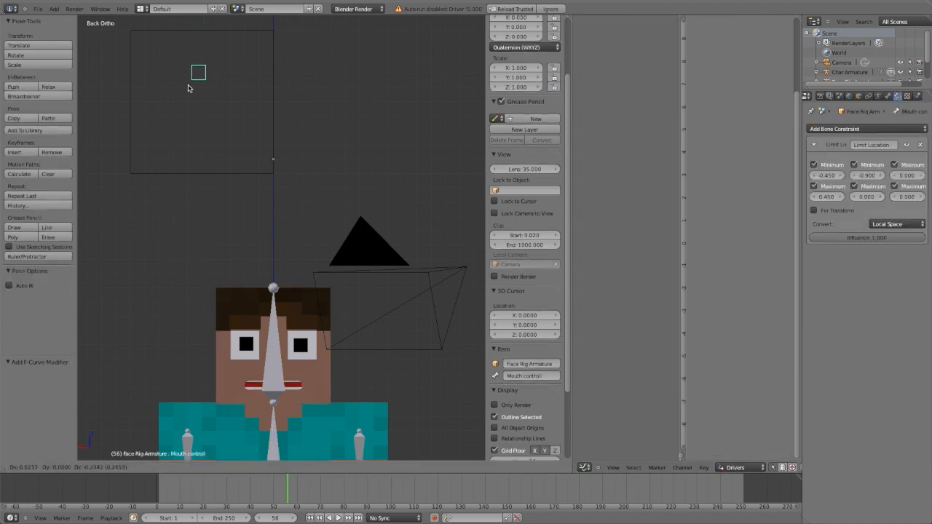
pyautogui.press('Escape')
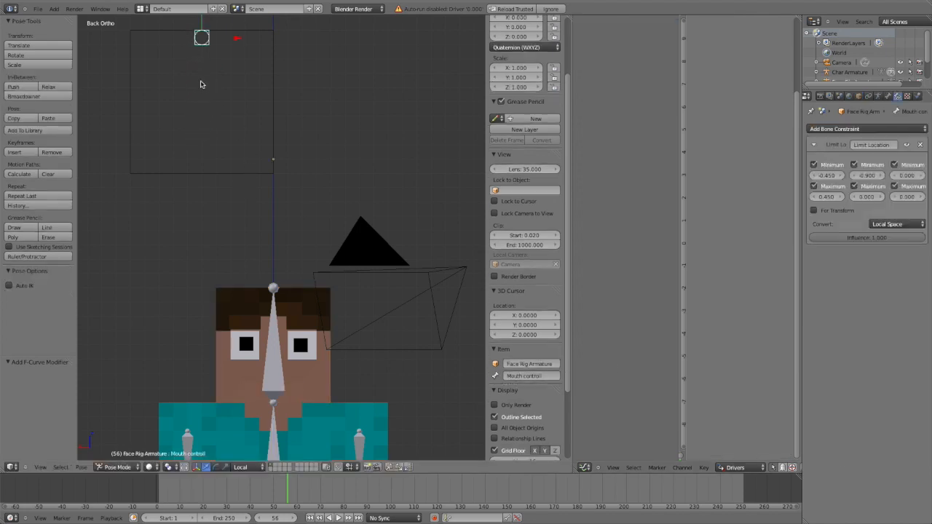
pyautogui.hotkey('ctrl', 'Tab')
pyautogui.rightClick(315, 300)
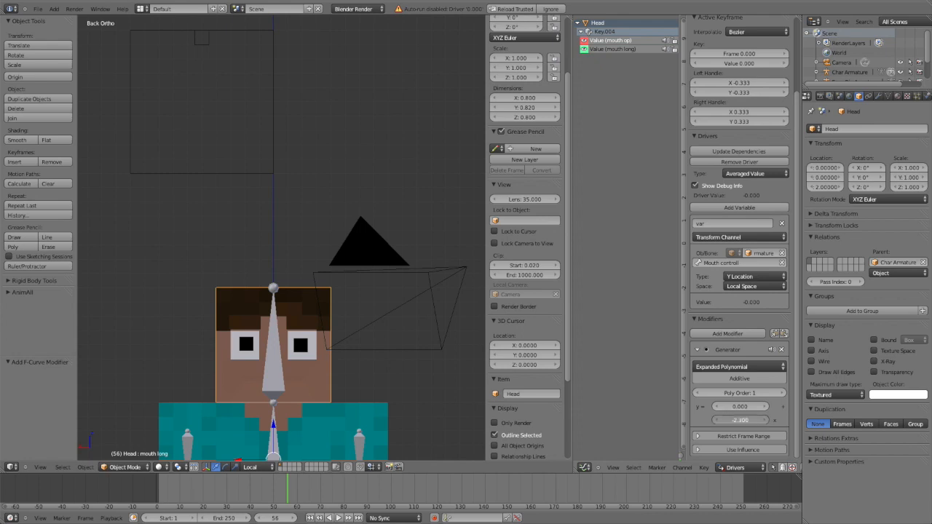
pyautogui.click(765, 423)
pyautogui.click(765, 423)
pyautogui.click(765, 423)
pyautogui.click(765, 422)
pyautogui.click(765, 422)
pyautogui.click(764, 422)
pyautogui.click(765, 422)
pyautogui.click(765, 422)
# Step: Move the Mouth control bone to the square's lower edge to test the full mouth opening
pyautogui.rightClick(201, 45)
pyautogui.hotkey('ctrl', 'Tab')
pyautogui.press('g')
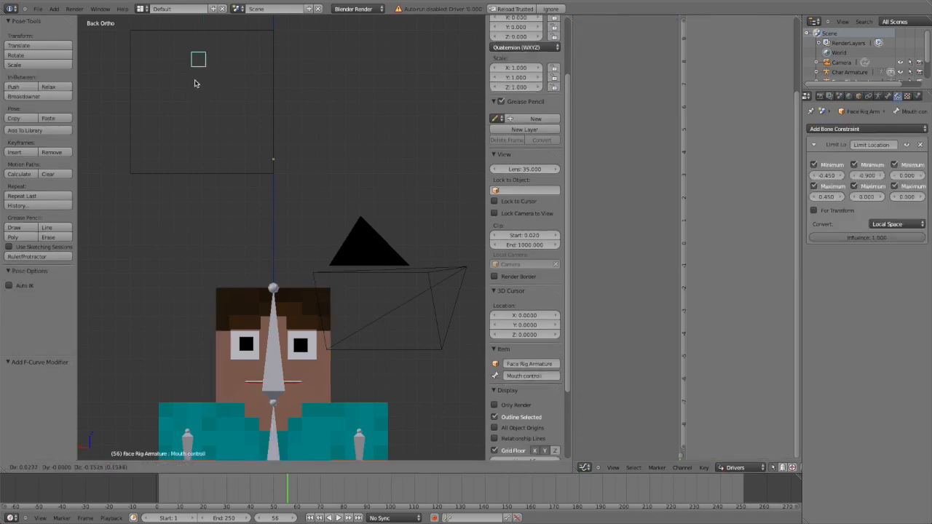
pyautogui.click(227, 250)
# Step: Select the head mesh and make mouth op its active shape key
pyautogui.hotkey('ctrl', 'Tab')
pyautogui.rightClick(328, 344)
pyautogui.moveTo(328, 344); pyautogui.dragTo(373, 257, button='middle')
pyautogui.press('Tab')
pyautogui.press('Tab')
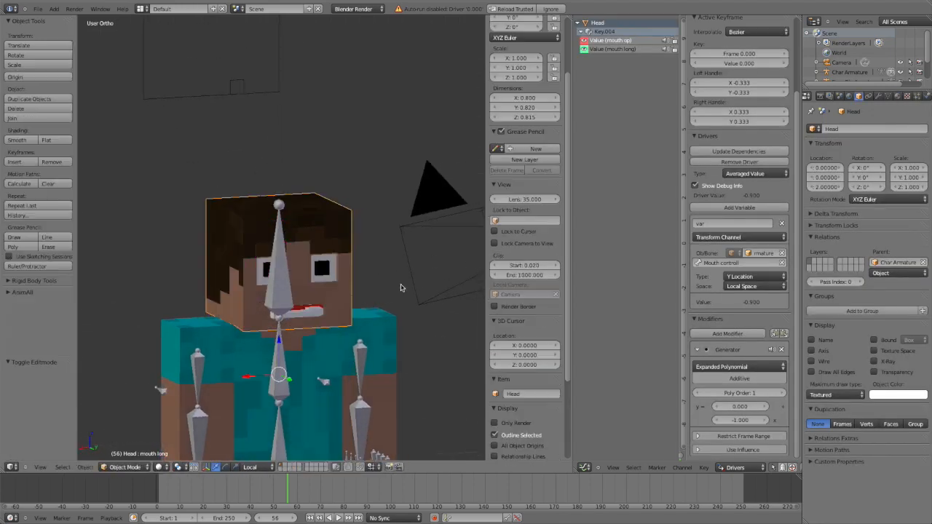
pyautogui.click(888, 96)
pyautogui.click(837, 318)
# Step: Compare the driven mouth opening with the full mouth op shape shown in Edit Mode
pyautogui.press('Tab')
pyautogui.press('Tab')
pyautogui.press('Tab')
pyautogui.moveTo(348, 273); pyautogui.dragTo(335, 256, button='middle')
pyautogui.press('Tab')
pyautogui.scroll(3, 335, 255)
pyautogui.press('Tab')
pyautogui.press('Tab')
pyautogui.scroll(-4, 327, 287)
pyautogui.moveTo(327, 287); pyautogui.dragTo(313, 281, button='middle')
# Step: Set the x coefficient of the mouth op driver's Generator modifier to -1.1
pyautogui.rightClick(224, 76)
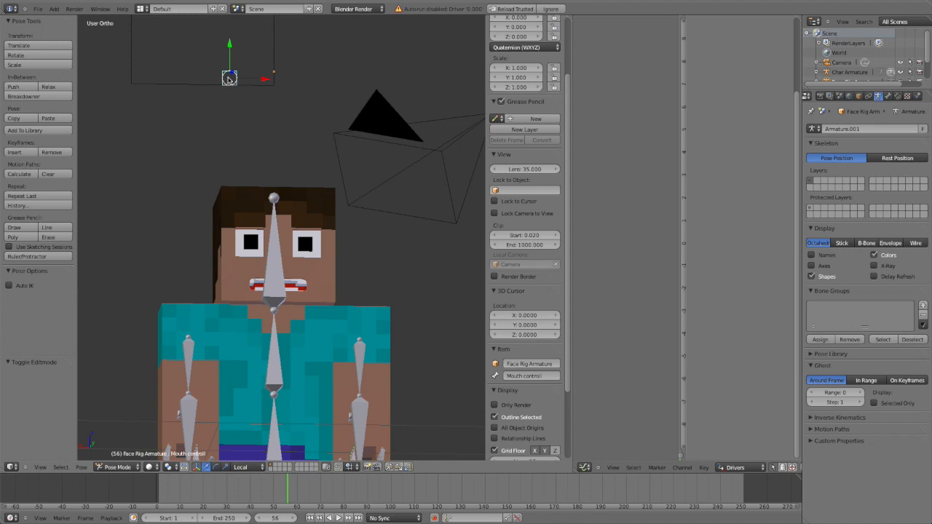
pyautogui.rightClick(297, 217)
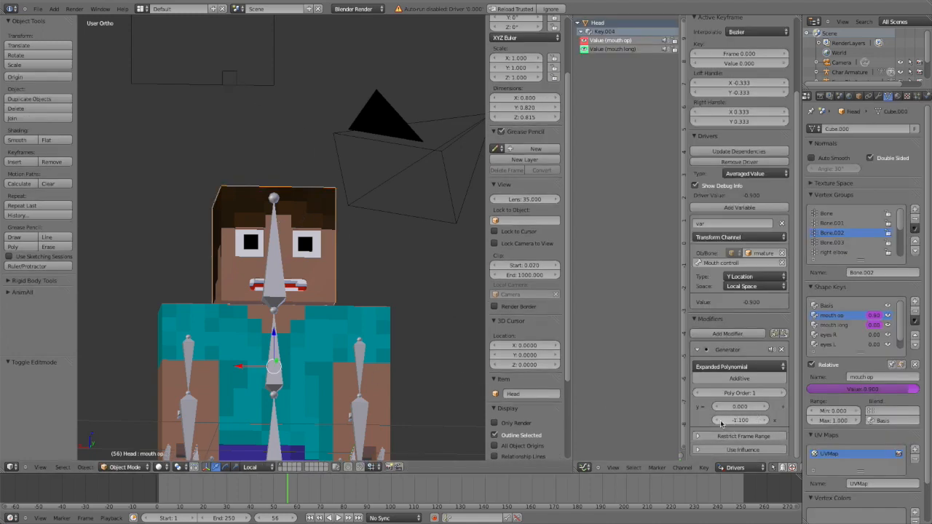
pyautogui.click(767, 422)
pyautogui.click(717, 421)
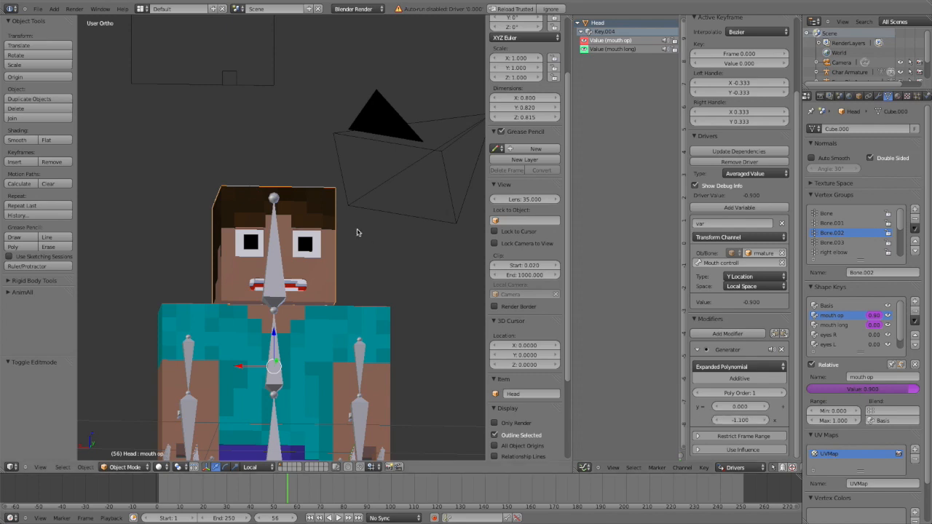
pyautogui.click(717, 420)
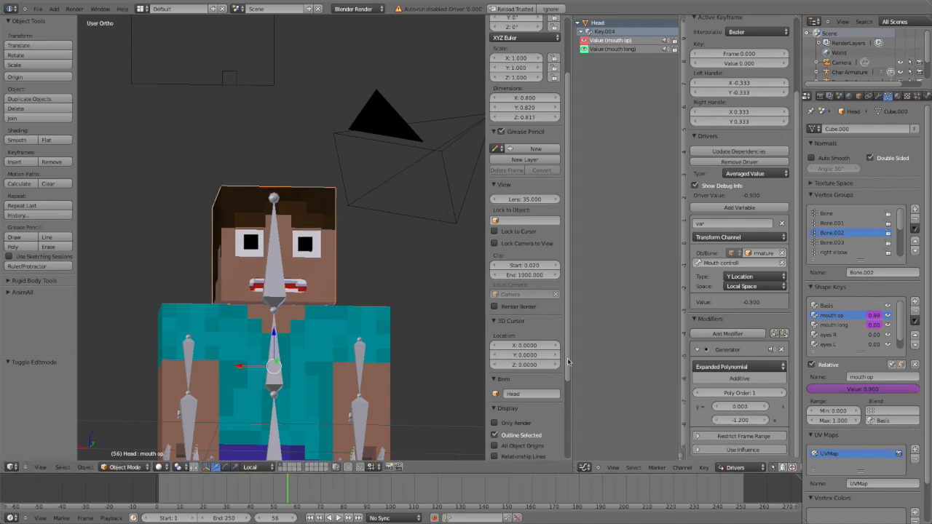
pyautogui.click(762, 420)
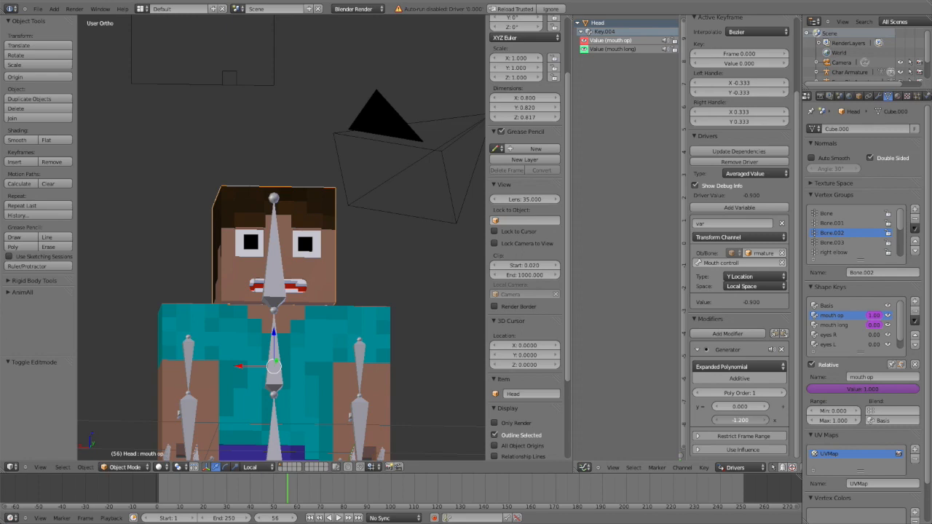
# Step: Test moving the Mouth control bone up and down in the square from the back view, and clear its pose location
pyautogui.moveTo(241, 181); pyautogui.dragTo(249, 198, button='middle')
pyautogui.rightClick(223, 83)
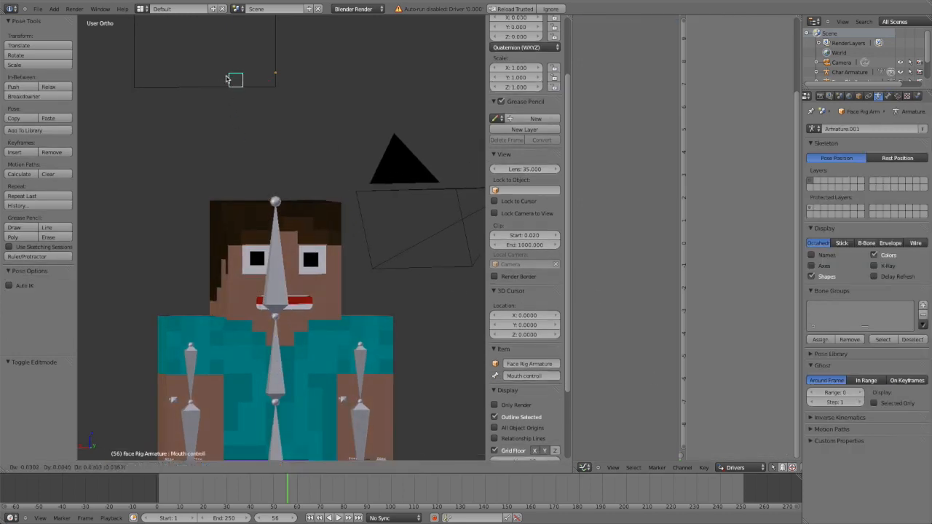
pyautogui.press('ctrl+KP_1')
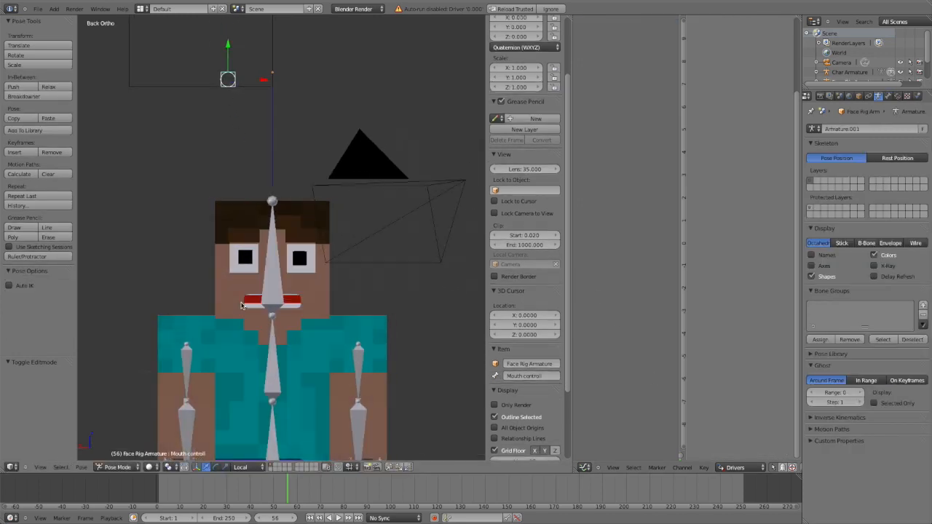
pyautogui.scroll(-3, 244, 265)
pyautogui.keyDown('shift'); pyautogui.moveTo(259, 202); pyautogui.dragTo(260, 233, button='middle'); pyautogui.keyUp('shift')
pyautogui.press('g')
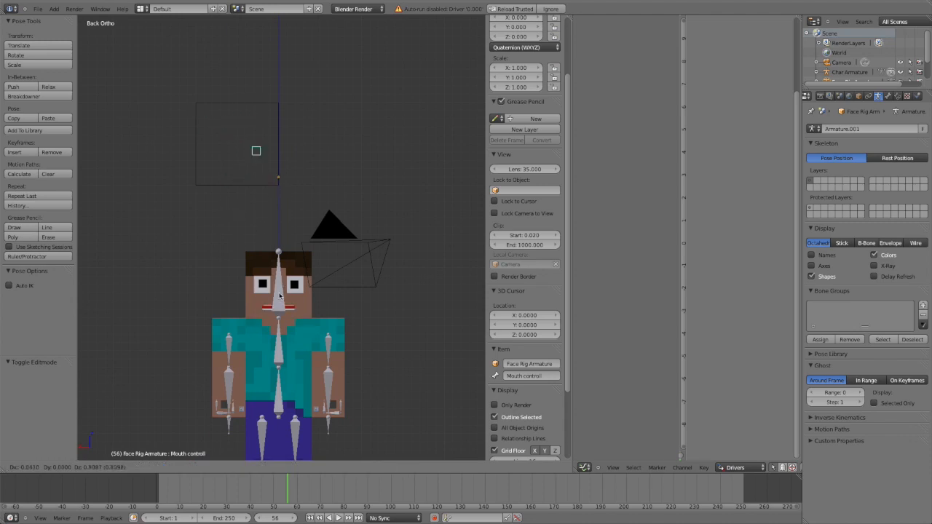
pyautogui.click(285, 184)
pyautogui.hotkey('alt', 'g')
pyautogui.press('g')
pyautogui.rightClick(304, 279)
# Step: Select the head's mouth long driver and set its type to Averaged Value
pyautogui.scroll(4, 325, 324)
pyautogui.rightClick(324, 327)
pyautogui.scroll(-1, 325, 327)
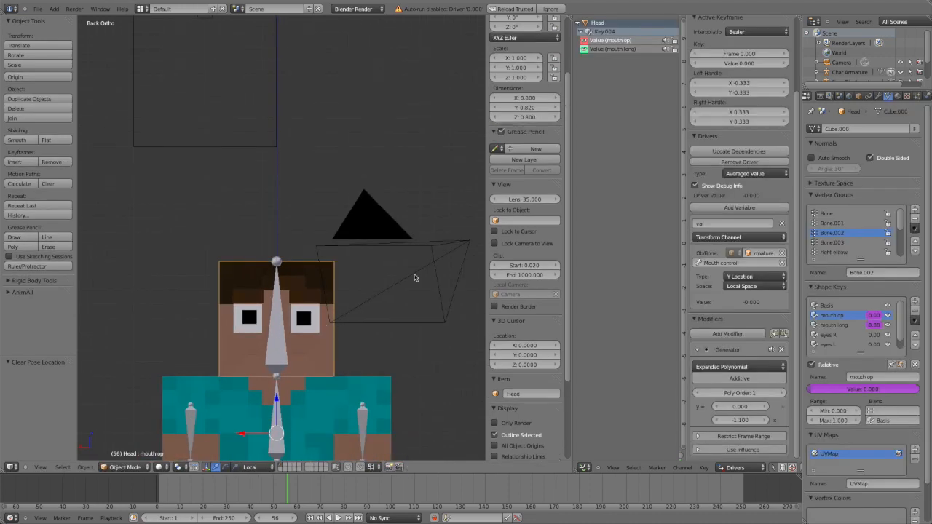
pyautogui.click(608, 49)
pyautogui.click(756, 174)
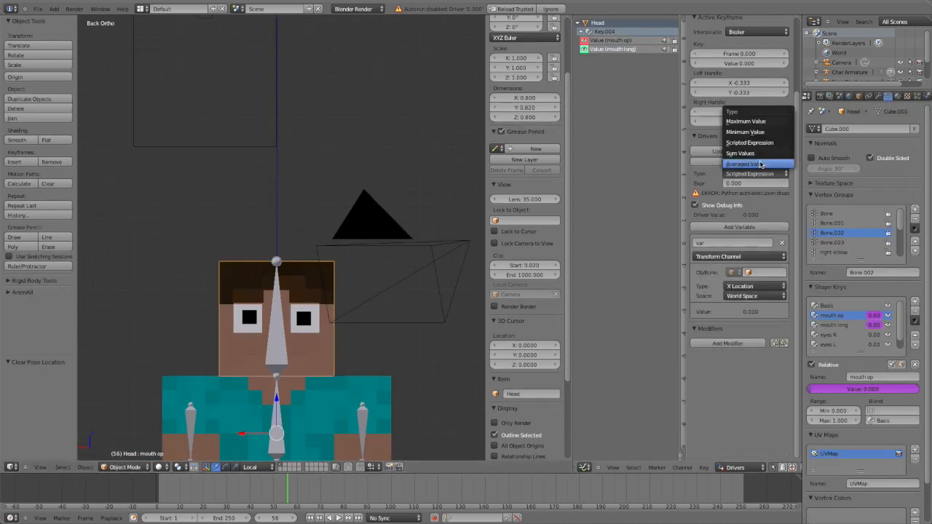
# Step: Target the mouth long driver variable at the Mouth control bone of the Face Rig Armature
pyautogui.click(765, 262)
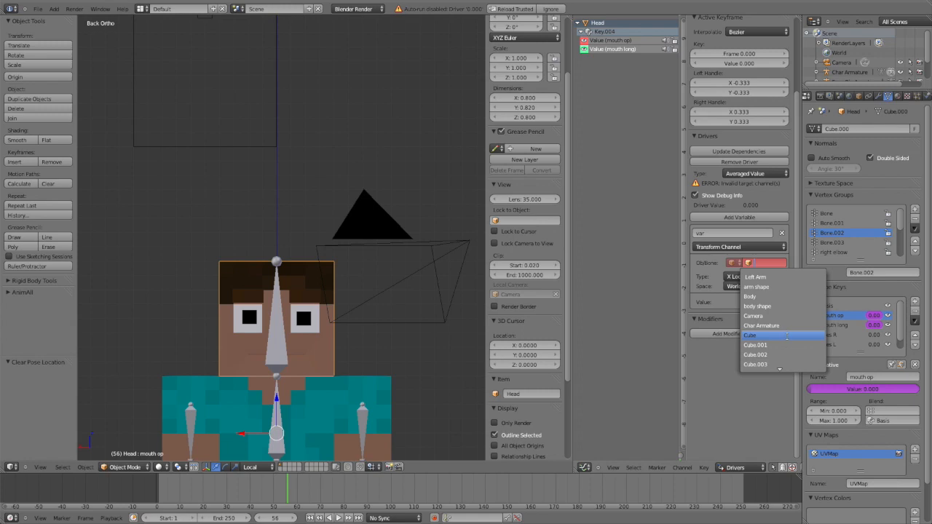
pyautogui.scroll(3, 787, 339)
pyautogui.click(760, 325)
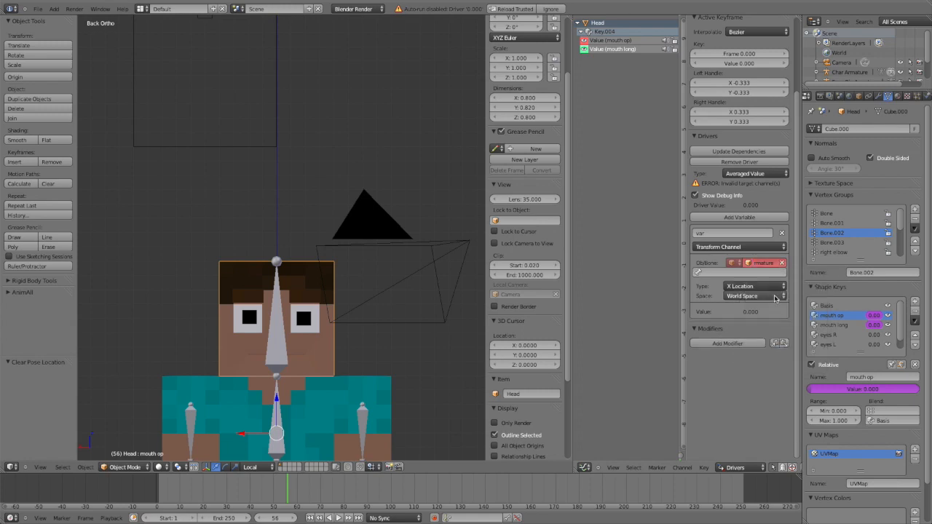
pyautogui.click(772, 273)
pyautogui.click(753, 285)
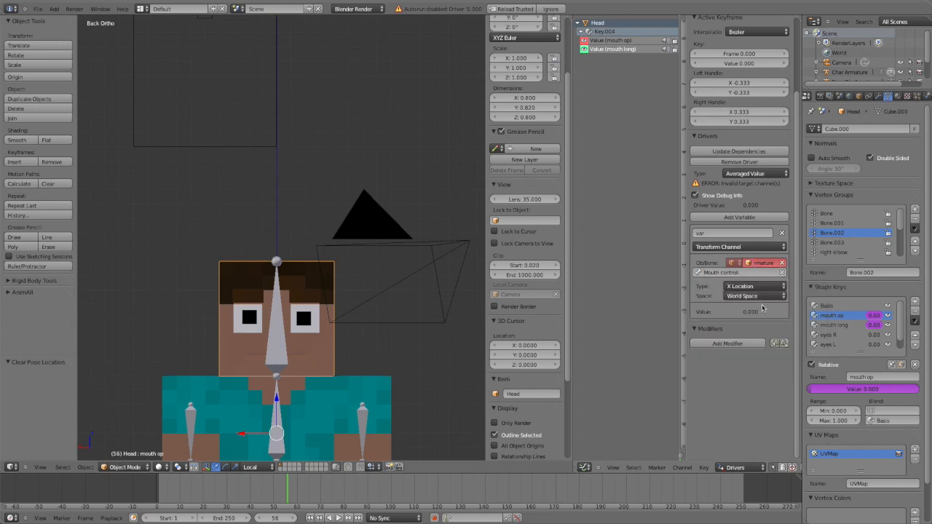
# Step: Test moving the Mouth control bone along its local X axis, then return to the head's driver settings
pyautogui.scroll(-3, 333, 83)
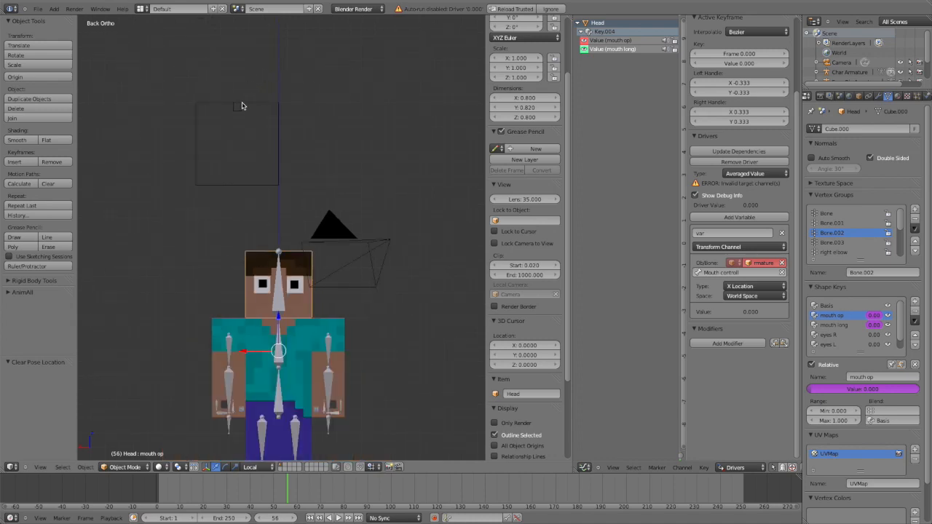
pyautogui.rightClick(241, 102)
pyautogui.moveTo(250, 178); pyautogui.dragTo(297, 190, button='middle')
pyautogui.moveTo(270, 119); pyautogui.dragTo(303, 118)
pyautogui.rightClick(303, 118)
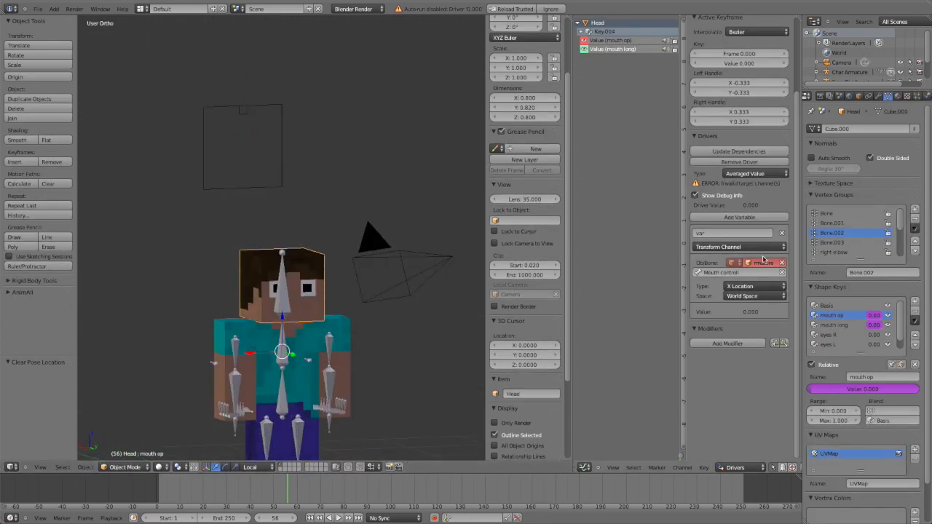
# Step: Set the mouth long driver variable to X Location in Local Space
pyautogui.click(772, 285)
pyautogui.click(750, 277)
pyautogui.click(757, 296)
pyautogui.click(765, 266)
# Step: Add a Generator modifier to the mouth long driver curve
pyautogui.click(735, 343)
pyautogui.click(749, 342)
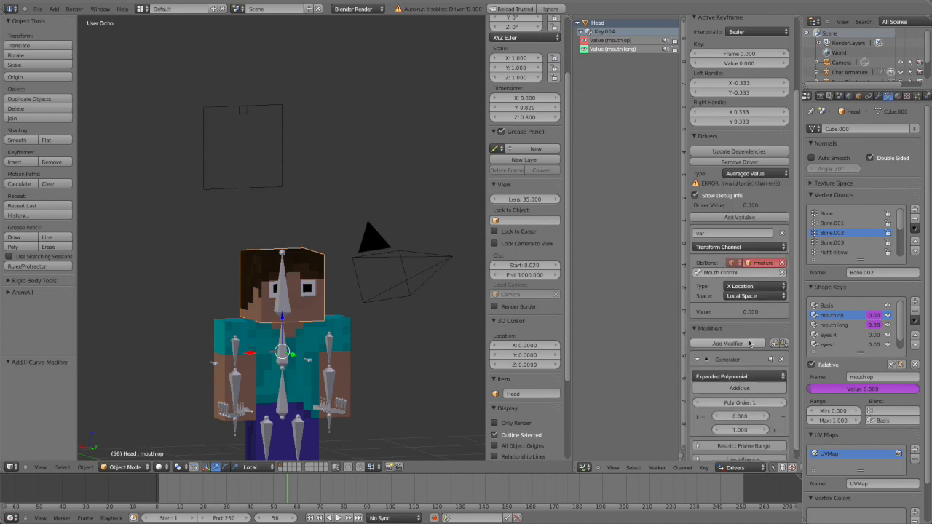
pyautogui.click(746, 333)
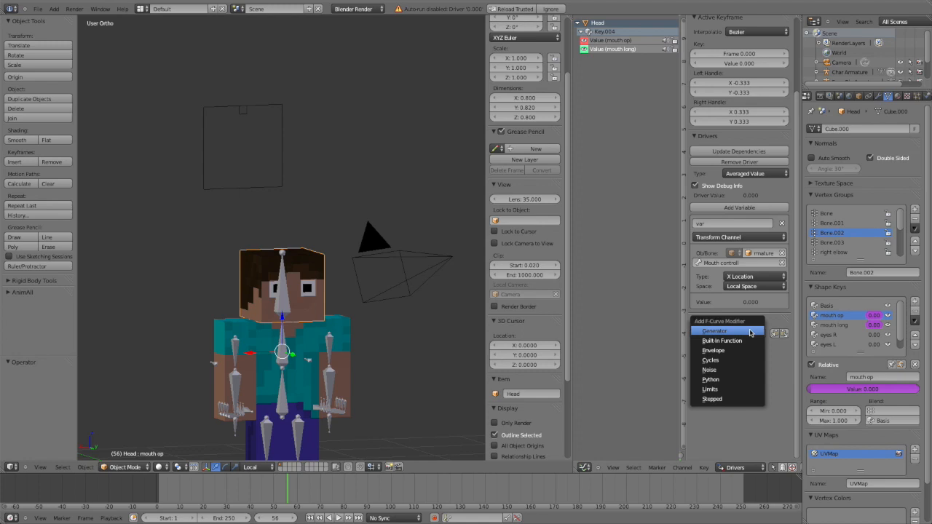
pyautogui.press('Escape')
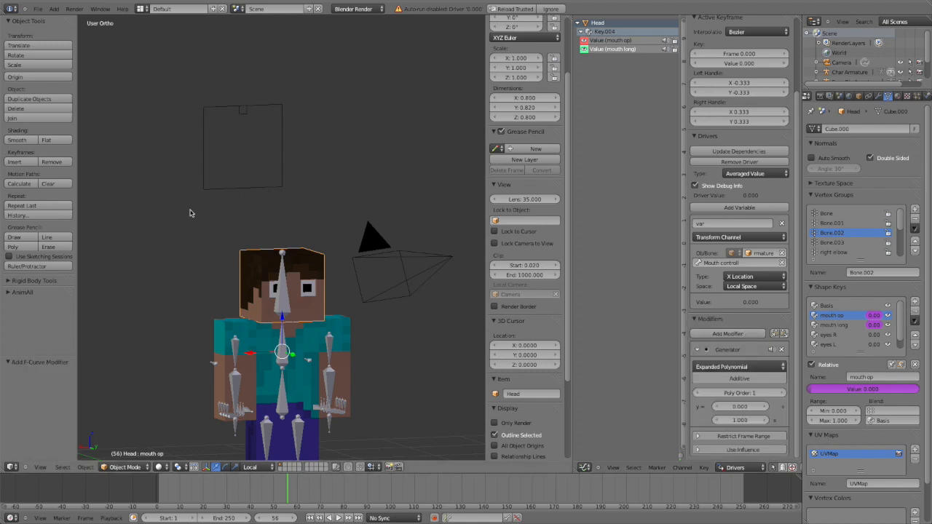
# Step: Set the x coefficient of the mouth long driver's Generator modifier to -0.5
pyautogui.press('ctrl+KP_1')
pyautogui.scroll(3, 193, 254)
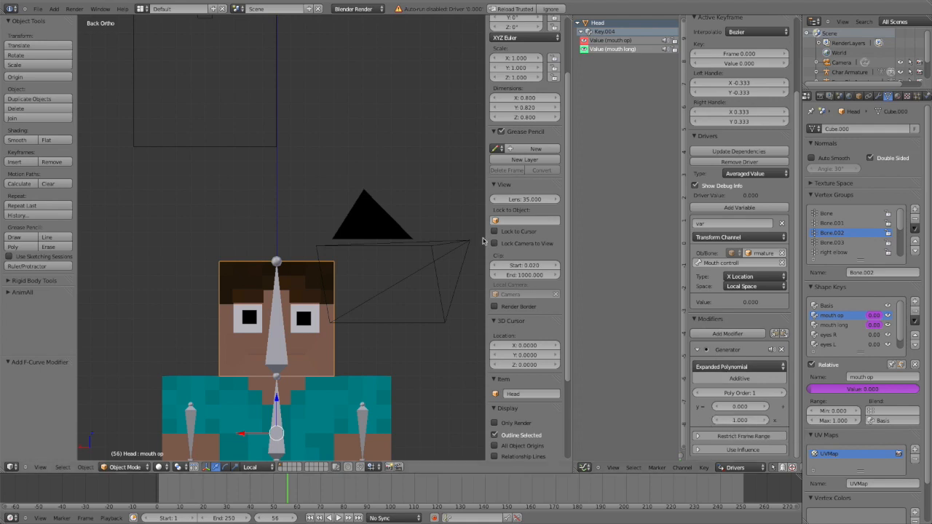
pyautogui.keyDown('shift'); pyautogui.moveTo(378, 272); pyautogui.dragTo(376, 302, button='middle'); pyautogui.keyUp('shift')
pyautogui.scroll(-3, 376, 302)
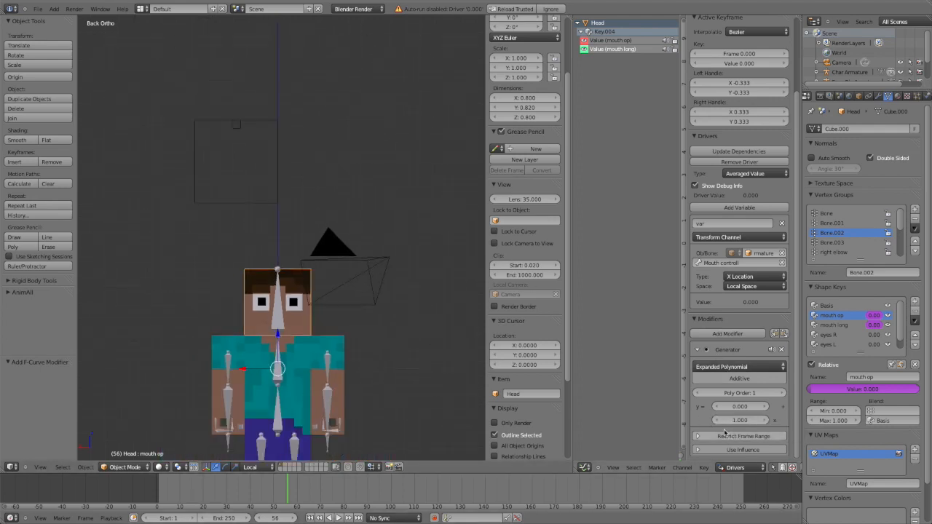
pyautogui.moveTo(740, 421); pyautogui.dragTo(767, 422)
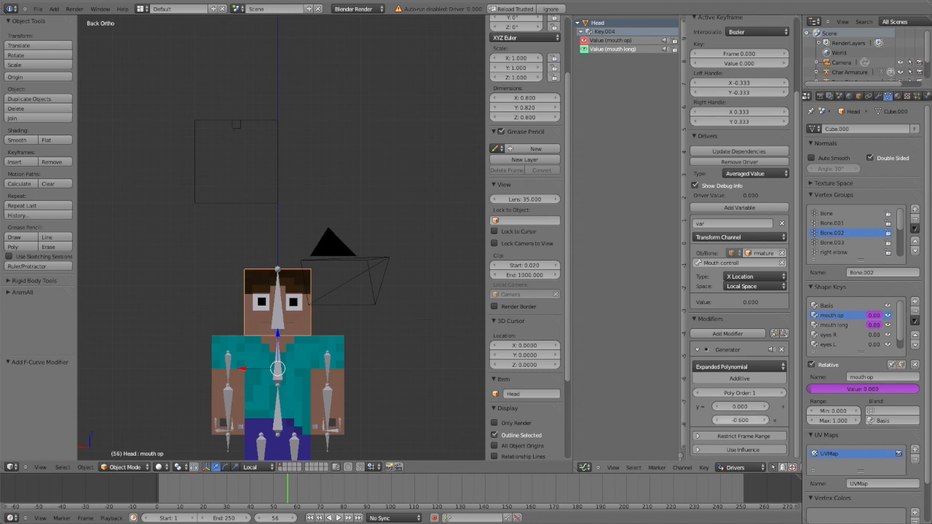
pyautogui.click(741, 420)
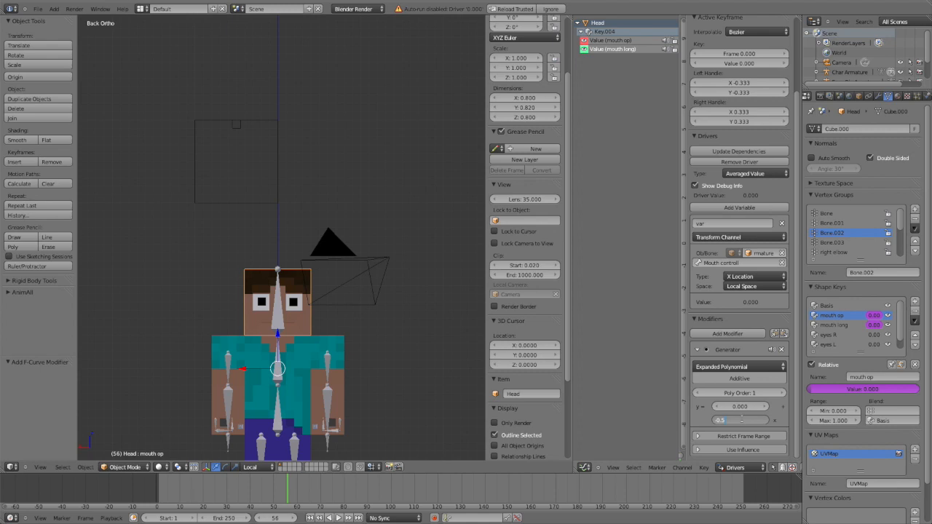
pyautogui.press('Return')
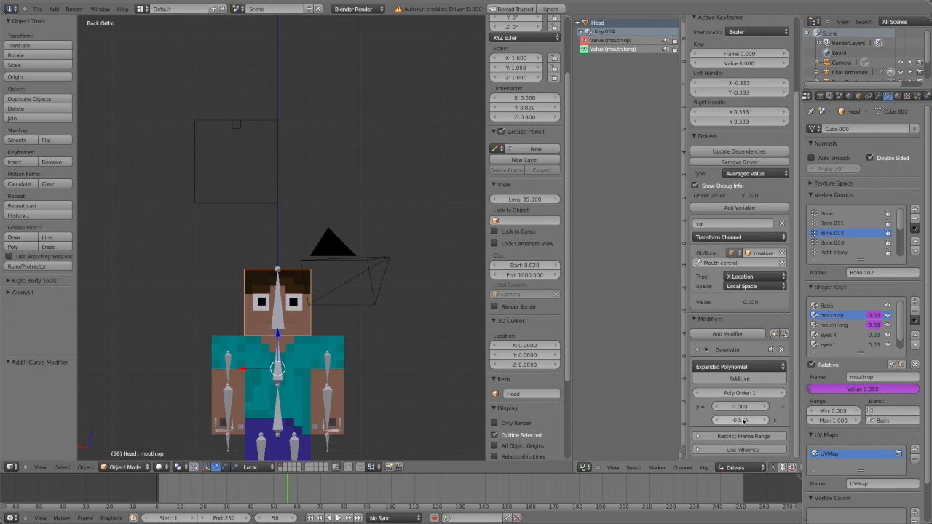
# Step: Test the mouth long driver by moving the Mouth control bone sideways along the square's upper edge
pyautogui.rightClick(232, 127)
pyautogui.keyDown('shift'); pyautogui.moveTo(227, 149); pyautogui.dragTo(256, 150, button='middle'); pyautogui.keyUp('shift')
pyautogui.press('g')
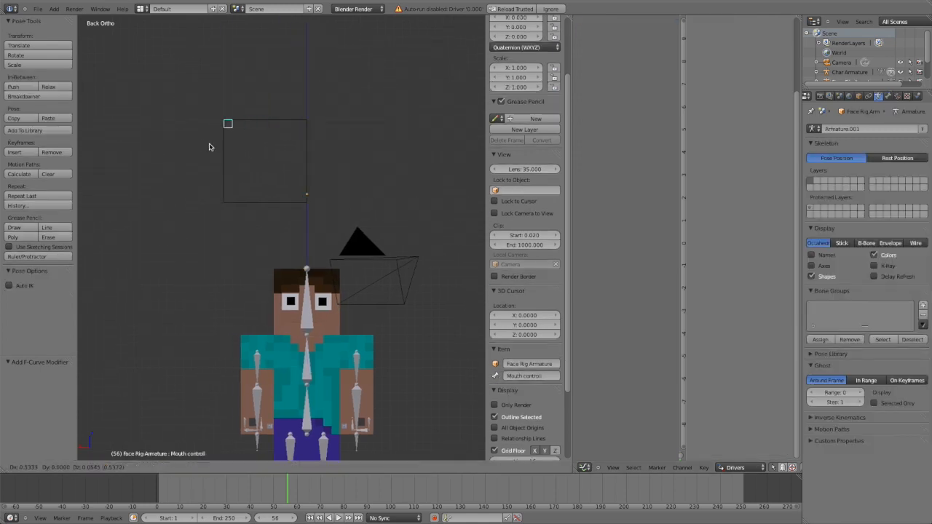
pyautogui.press('Escape')
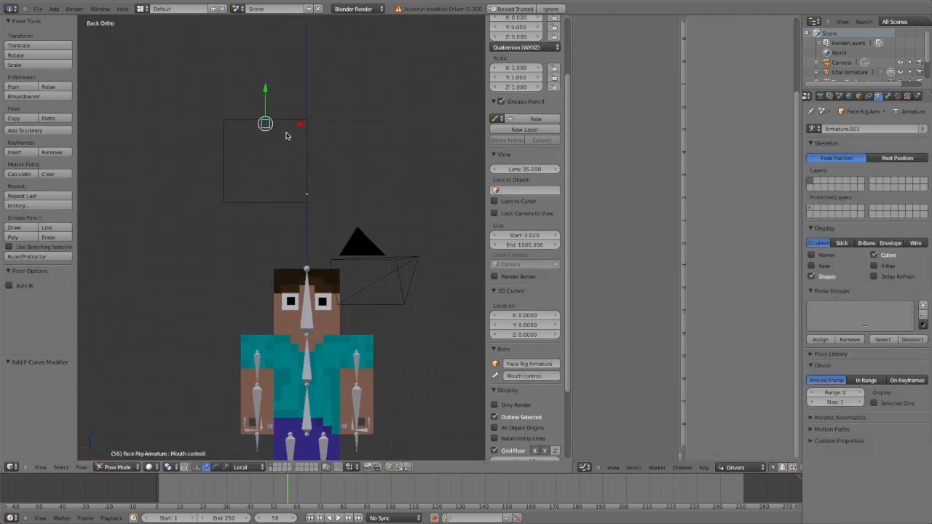
# Step: Re-enter the x coefficient of the Generator modifier on the head's mouth long driver
pyautogui.rightClick(337, 294)
pyautogui.rightClick(332, 292)
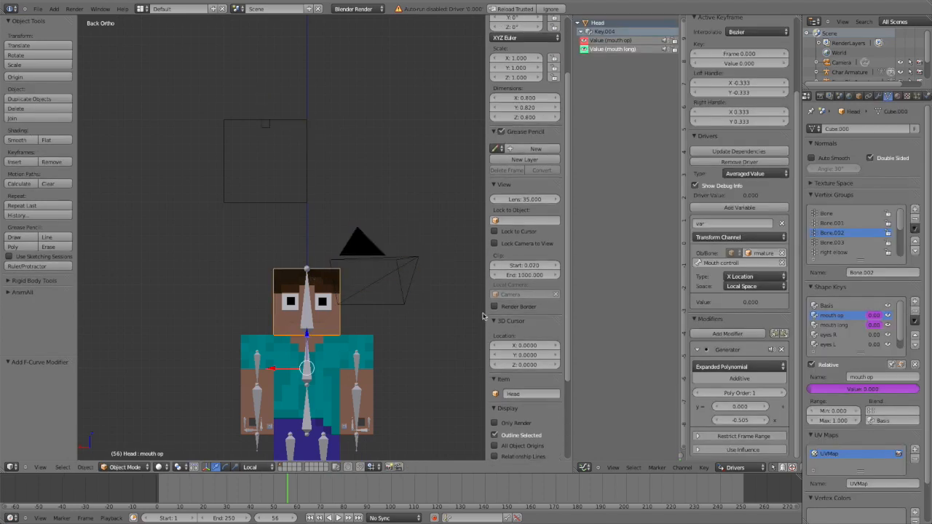
pyautogui.click(724, 424)
pyautogui.write('-0.905')
pyautogui.press('Return')
pyautogui.click(716, 421)
# Step: Test the changed mouth long driver by moving the Mouth control bone toward the square's upper left corner
pyautogui.scroll(2, 267, 184)
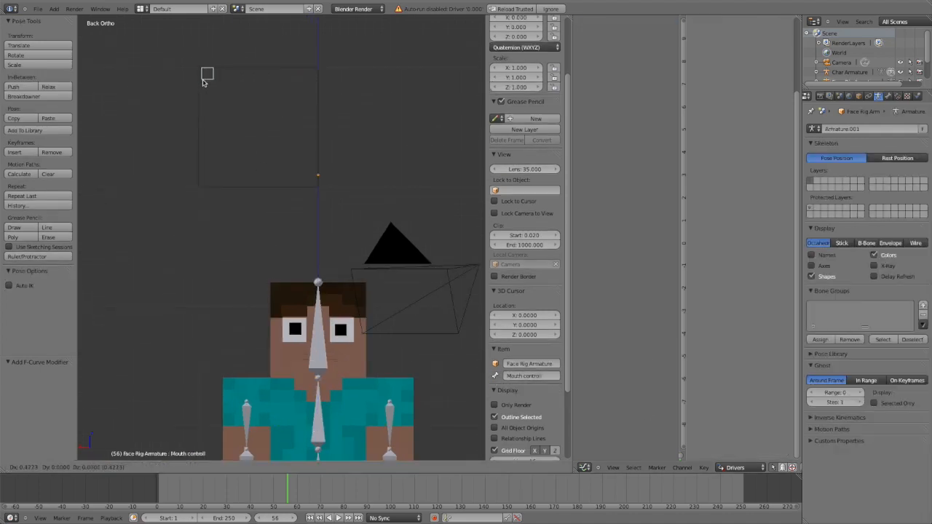
pyautogui.rightClick(337, 94)
pyautogui.rightClick(322, 102)
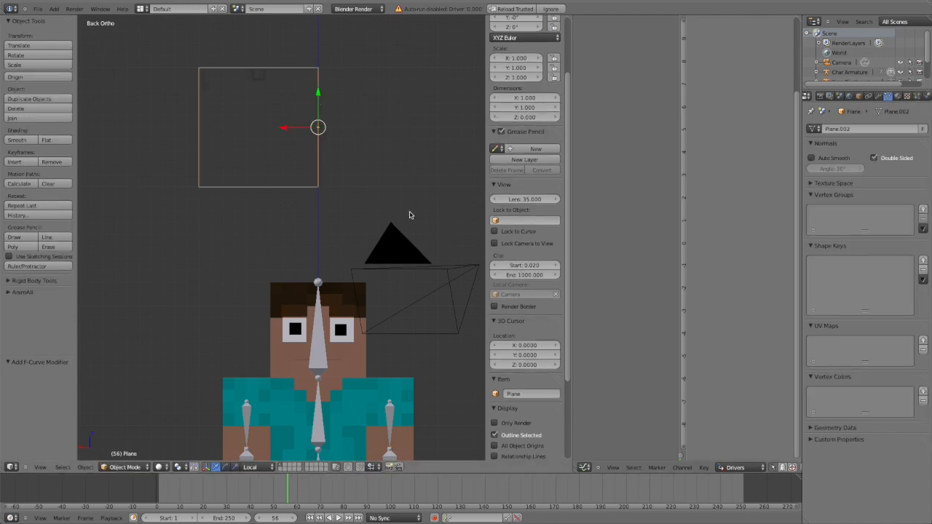
# Step: Raise the x coefficient of the head's mouth long Generator modifier to 1.5
pyautogui.rightClick(369, 331)
pyautogui.rightClick(358, 339)
pyautogui.click(761, 420)
pyautogui.moveTo(761, 421); pyautogui.dragTo(764, 424)
pyautogui.click(765, 422)
pyautogui.click(765, 423)
pyautogui.click(765, 423)
pyautogui.click(765, 423)
pyautogui.click(765, 423)
pyautogui.click(765, 422)
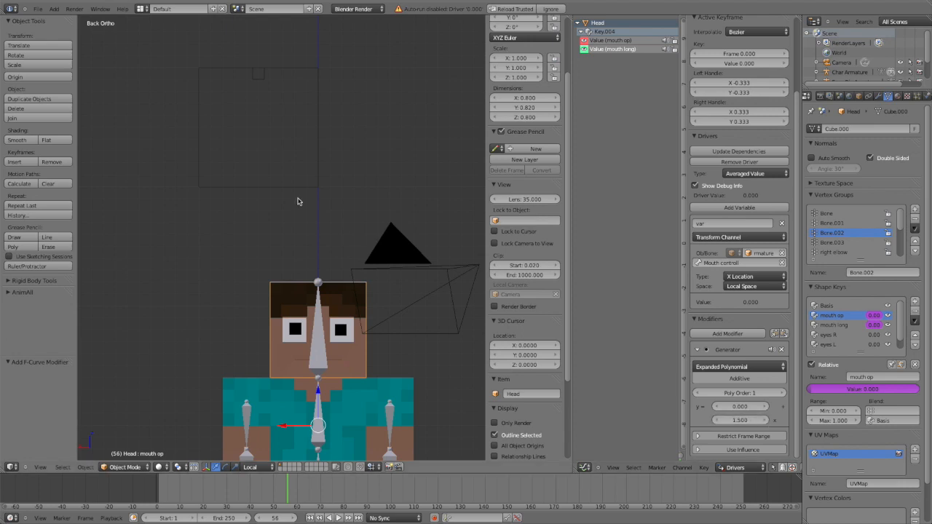
# Step: Test moving the Mouth control bone inside its square from the back and from an angled view
pyautogui.rightClick(259, 73)
pyautogui.press('g')
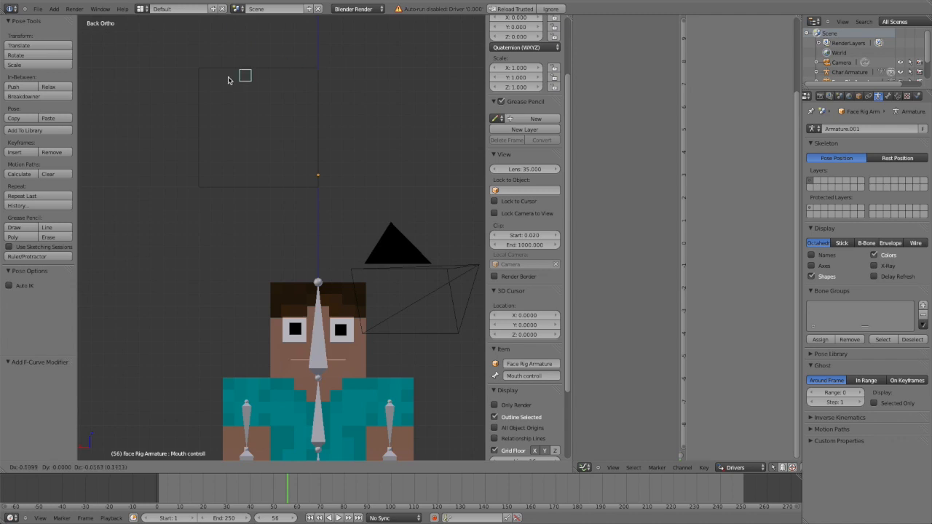
pyautogui.rightClick(177, 248)
pyautogui.moveTo(182, 248); pyautogui.dragTo(298, 263, button='middle')
pyautogui.press('g')
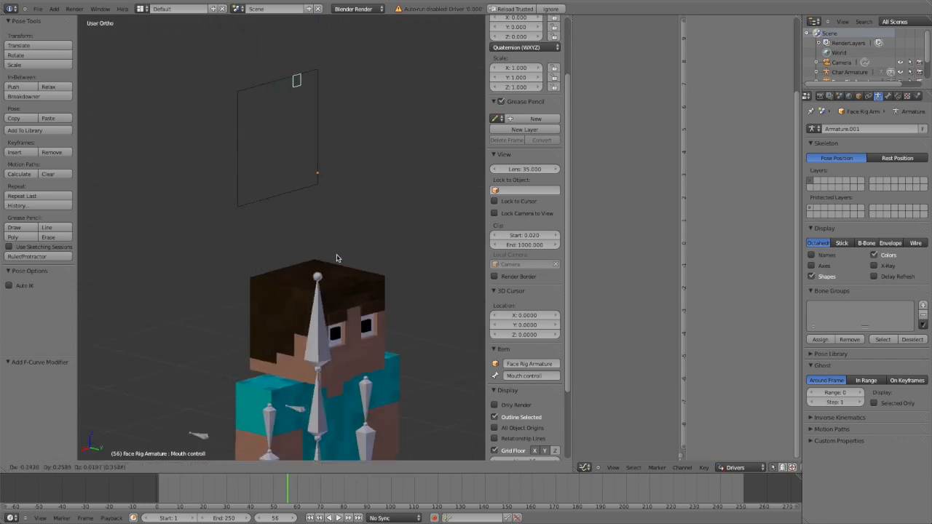
pyautogui.rightClick(312, 275)
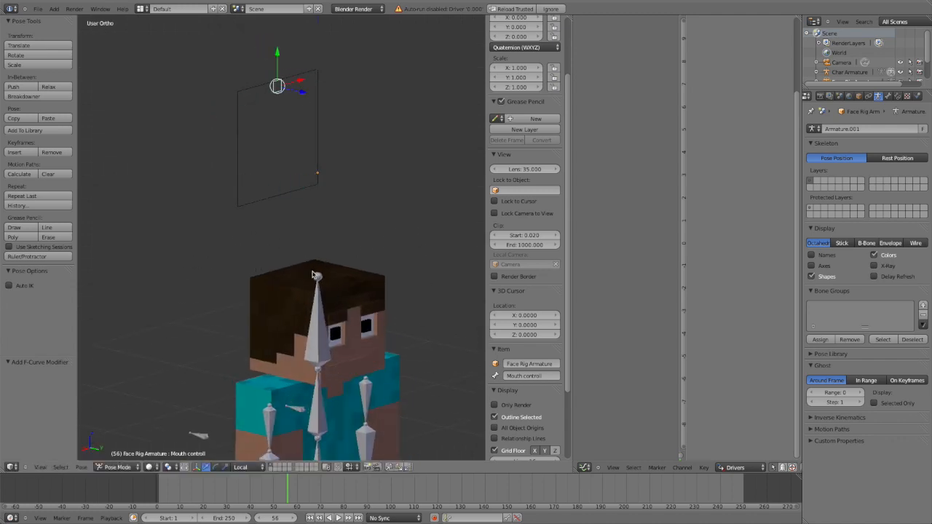
# Step: Raise the x coefficient of the head's mouth long Generator modifier to 2
pyautogui.rightClick(383, 285)
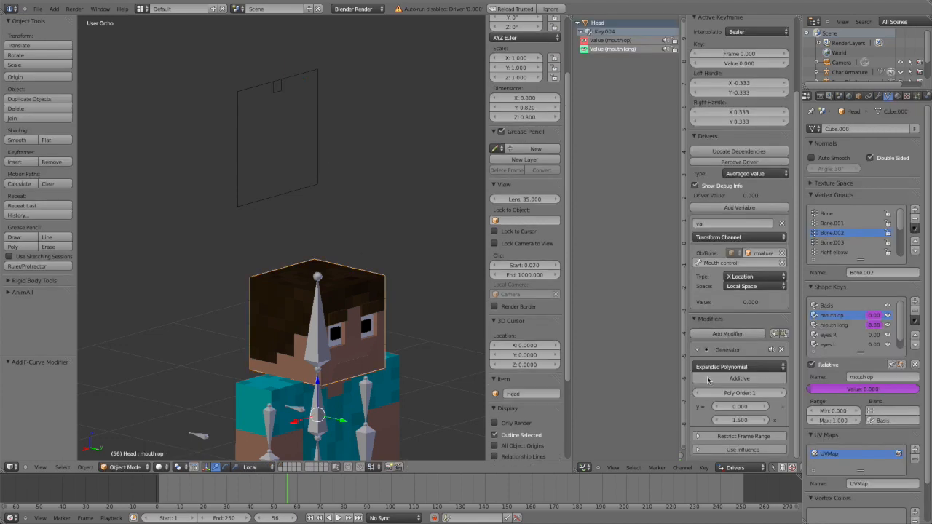
pyautogui.click(764, 423)
pyautogui.click(764, 424)
# Step: Test the mouth shapes by moving the Mouth control bone toward the corners and lower edge of its square
pyautogui.moveTo(278, 91); pyautogui.dragTo(318, 102, button='right')
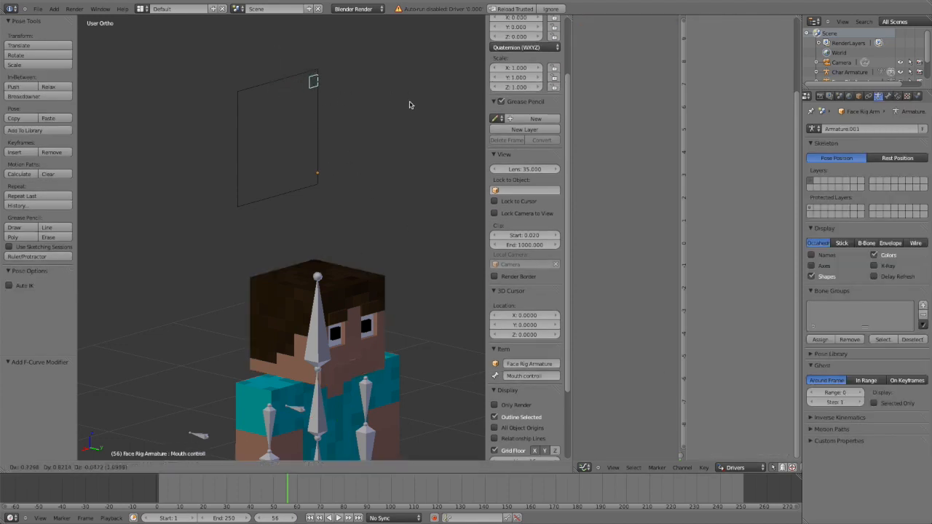
pyautogui.rightClick(424, 234)
pyautogui.moveTo(417, 230); pyautogui.dragTo(315, 193, button='middle')
pyautogui.press('g')
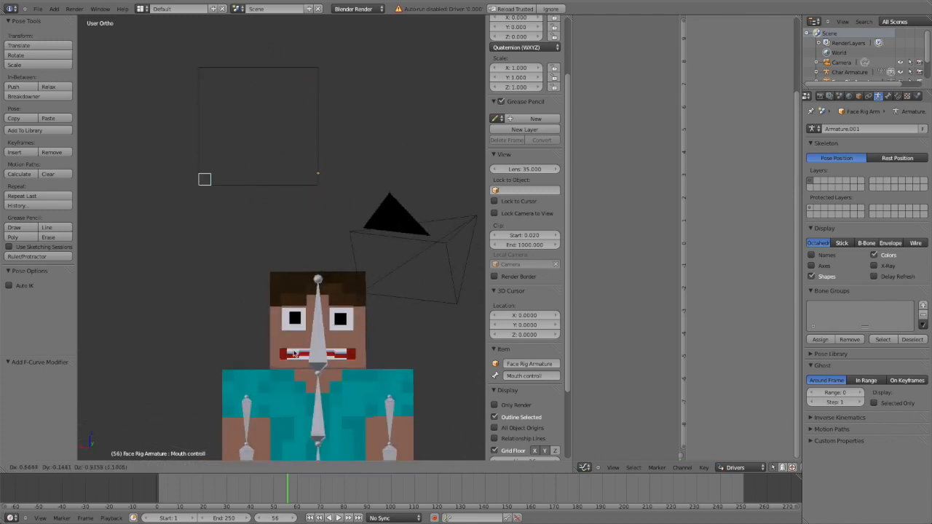
pyautogui.rightClick(355, 287)
pyautogui.scroll(-3, 357, 287)
pyautogui.press('g')
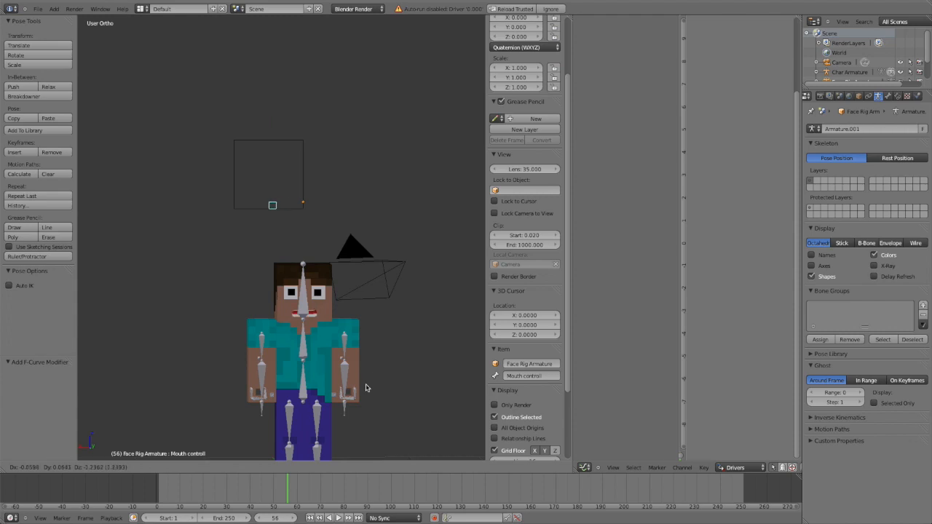
pyautogui.rightClick(335, 302)
# Step: Try an x coefficient of -2 on the mouth long Generator modifier and test it with the Mouth control bone
pyautogui.rightClick(335, 298)
pyautogui.rightClick(324, 295)
pyautogui.click(720, 421)
pyautogui.write('-')
pyautogui.press('Return')
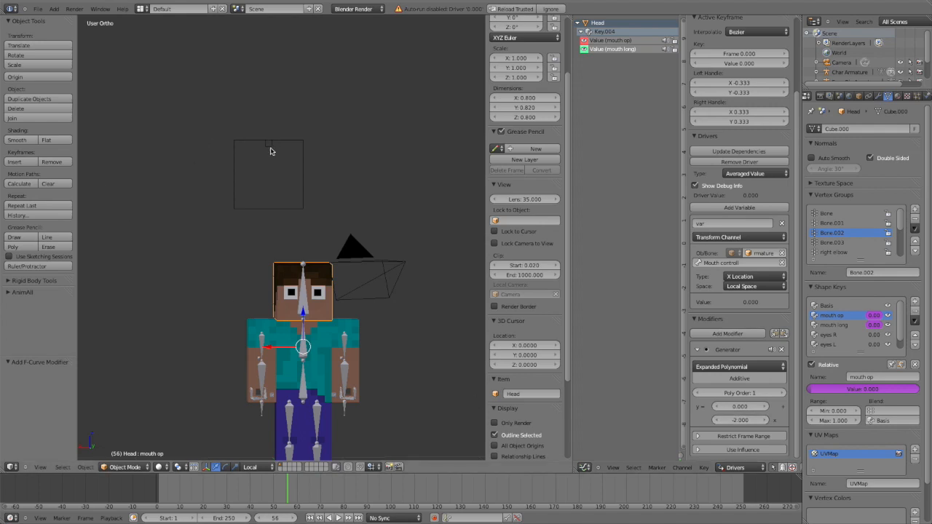
pyautogui.rightClick(268, 141)
pyautogui.press('g')
pyautogui.press('Escape')
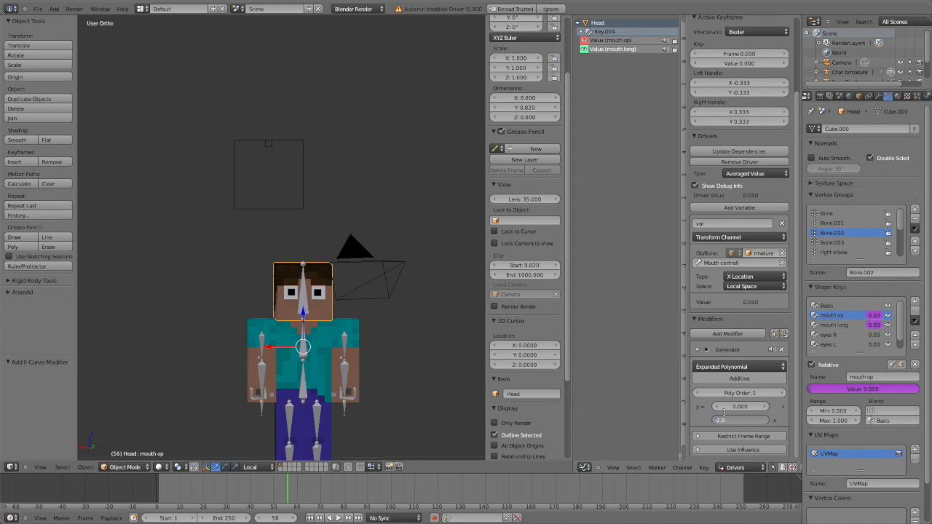
# Step: Set the mouth long Generator modifier's x coefficient to 2 and test moving the Mouth control bone
pyautogui.press('Return')
pyautogui.rightClick(266, 152)
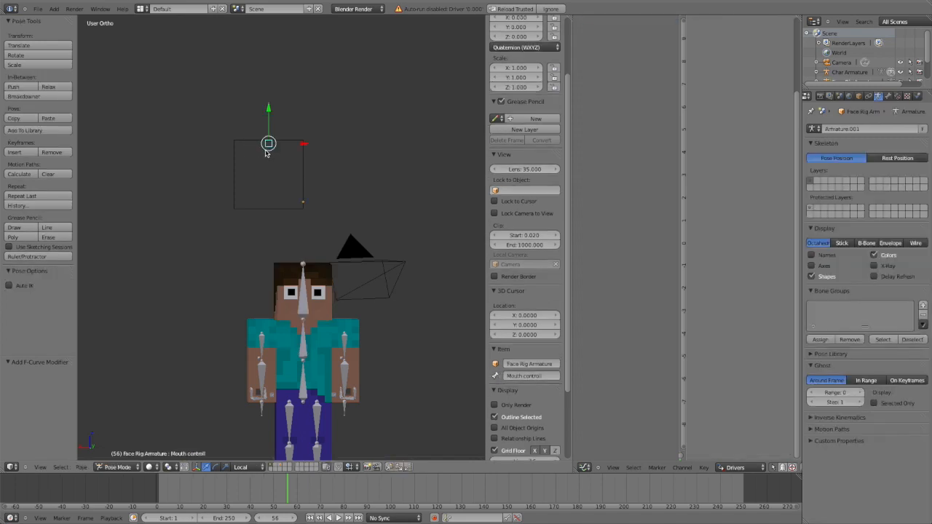
pyautogui.scroll(3, 269, 144)
pyautogui.press('g')
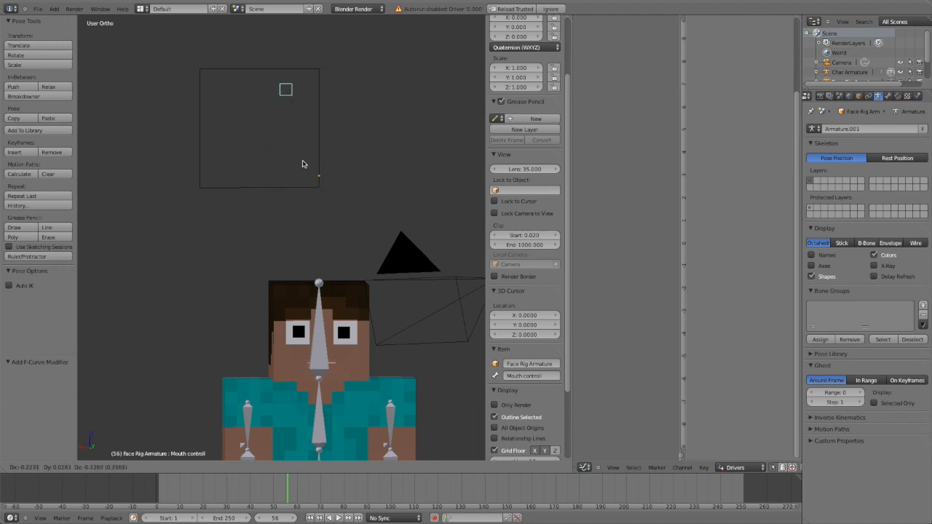
pyautogui.rightClick(296, 189)
# Step: Move the Mouth control bone inside its square by about -0.129 in X, -0.270 in Y and -1.349 in Z
pyautogui.moveTo(296, 189)
pyautogui.mouseDown(button='middle')
pyautogui.moveTo(314, 196)
pyautogui.moveTo(310, 180)
pyautogui.mouseUp(button='middle')
pyautogui.hotkey('ctrl', 'Tab')
pyautogui.rightClick(309, 180)
pyautogui.moveTo(321, 133); pyautogui.dragTo(265, 127, button='middle')
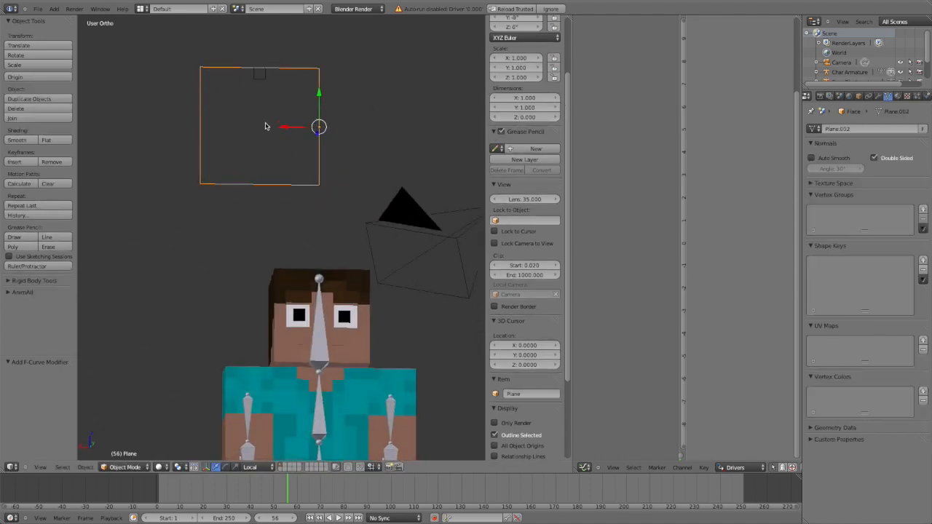
pyautogui.scroll(-2, 268, 95)
pyautogui.rightClick(267, 124)
pyautogui.hotkey('ctrl', 'Tab')
pyautogui.press('g')
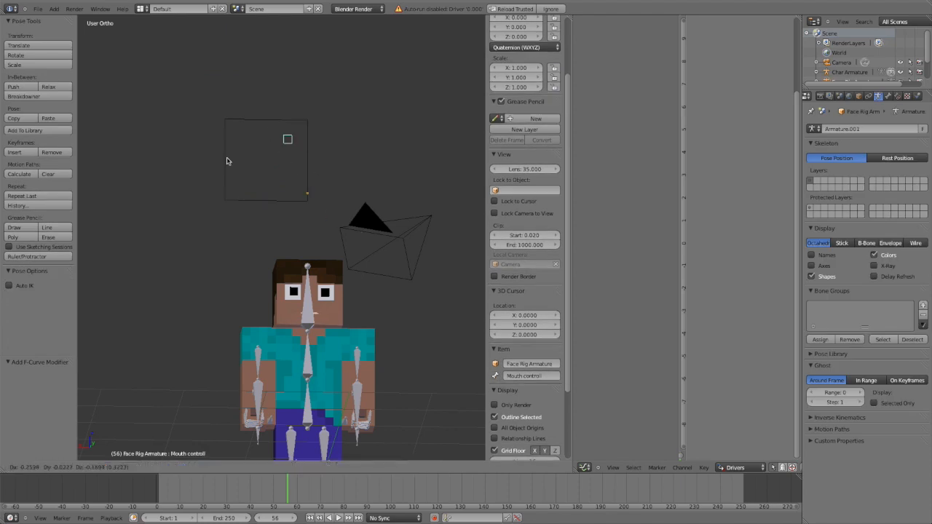
pyautogui.click(299, 273)
# Step: Examine the open mouth up close and test rotating the Top finger bone of the Char Armature
pyautogui.moveTo(299, 274); pyautogui.dragTo(343, 108, button='middle')
pyautogui.scroll(4, 342, 226)
pyautogui.scroll(5, 370, 72)
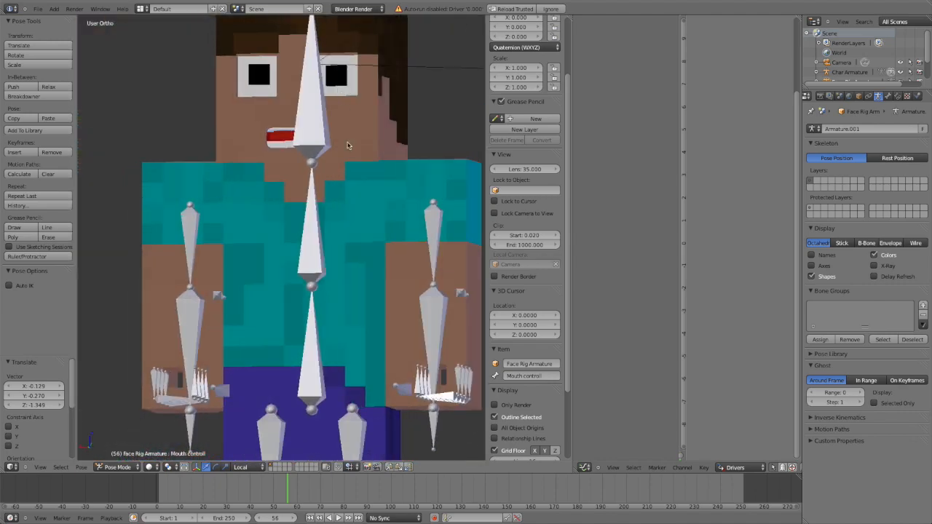
pyautogui.rightClick(457, 399)
pyautogui.keyDown('shift'); pyautogui.moveTo(438, 330); pyautogui.dragTo(434, 354, button='middle'); pyautogui.keyUp('shift')
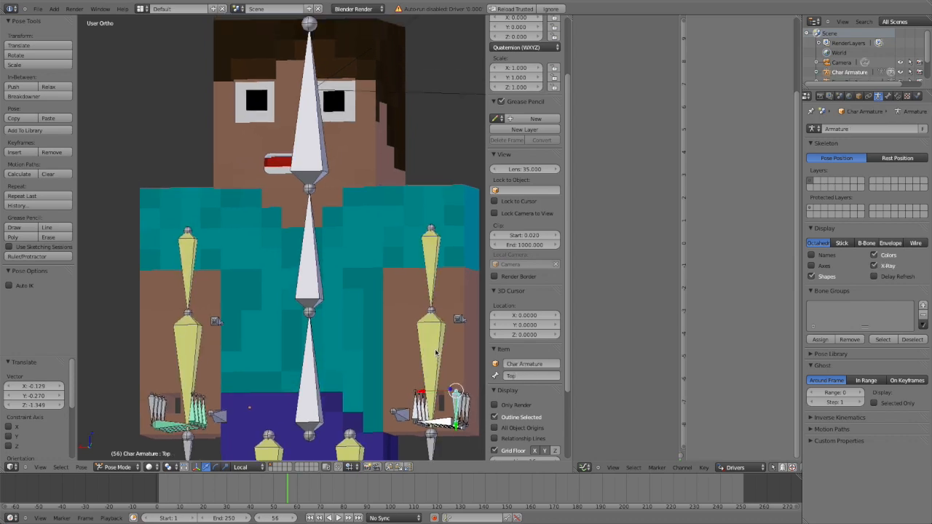
pyautogui.press('r')
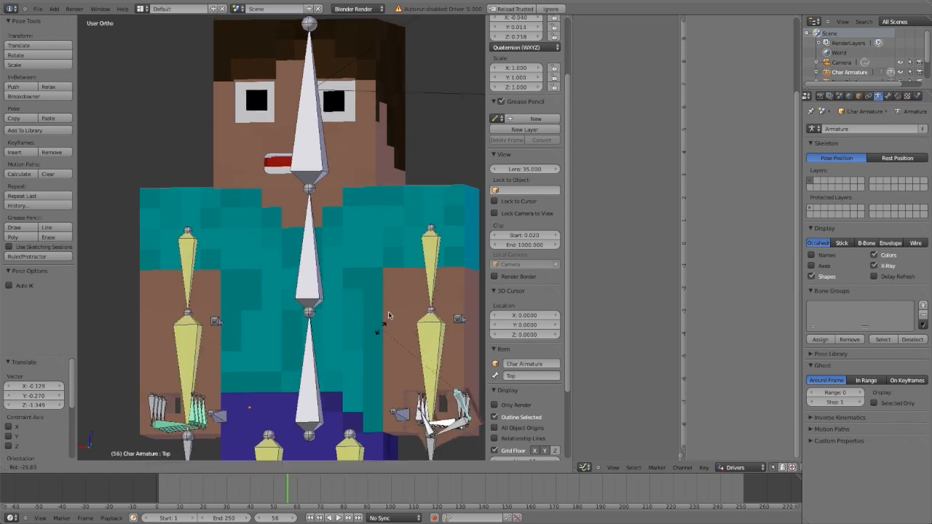
pyautogui.click(381, 329)
# Step: Open the head mesh in Edit Mode and try moving a vertical edge of an eyebrow freely
pyautogui.hotkey('ctrl', 'Tab')
pyautogui.scroll(4, 303, 49)
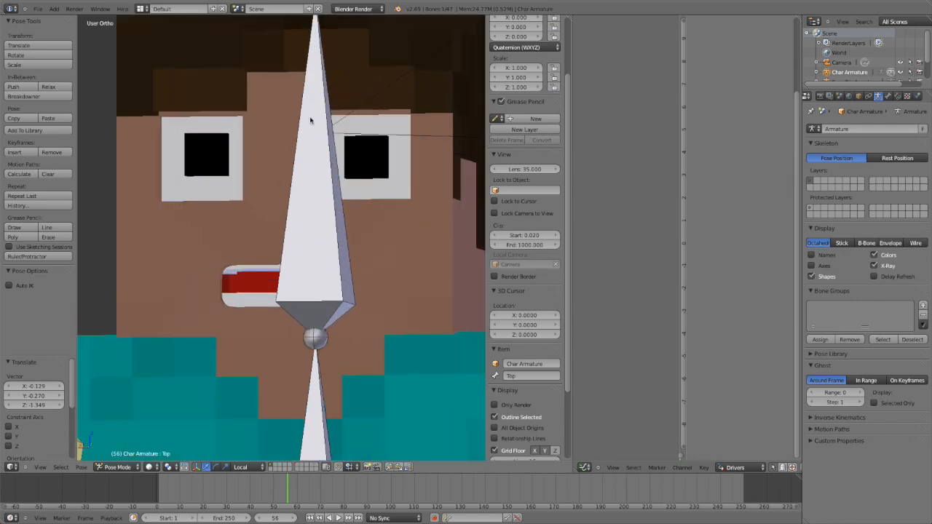
pyautogui.rightClick(217, 115)
pyautogui.press('Tab')
pyautogui.moveTo(217, 109); pyautogui.dragTo(437, 190, button='middle')
pyautogui.rightClick(441, 192)
pyautogui.press('g')
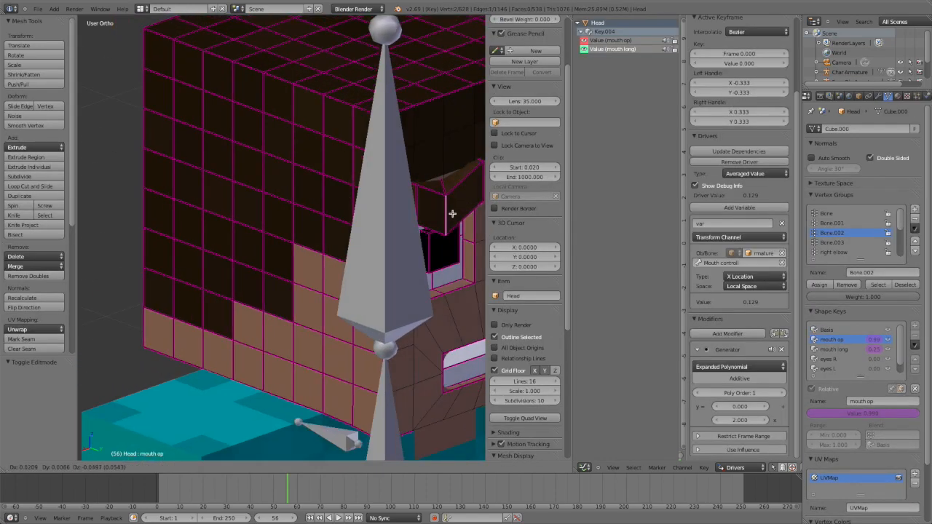
pyautogui.click(444, 205)
# Step: Try moving the eyebrow's vertical edge along the local Z axis
pyautogui.moveTo(445, 206); pyautogui.dragTo(423, 221, button='middle')
pyautogui.press('g')
pyautogui.press('z')
pyautogui.press('z')
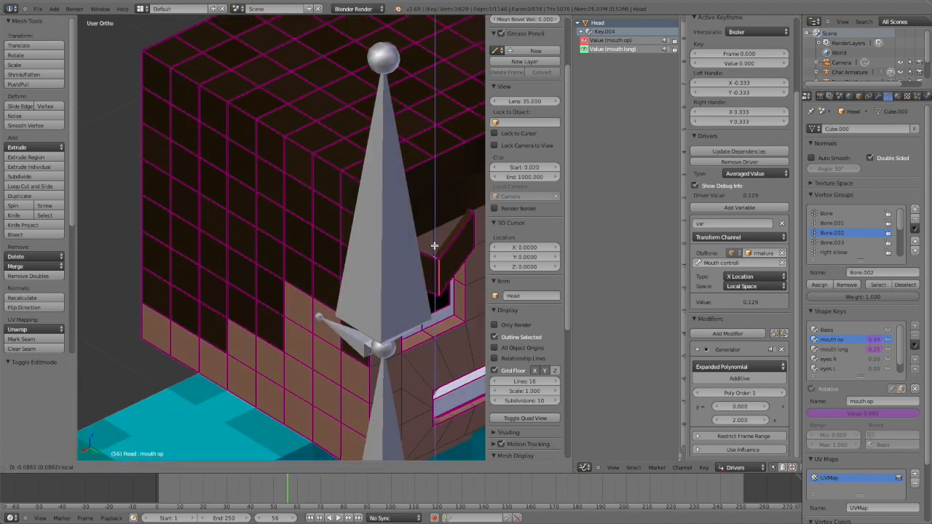
pyautogui.rightClick(427, 202)
# Step: Raise the eyebrow's middle vertical edge about 0.066 along the local Z axis
pyautogui.moveTo(426, 202); pyautogui.dragTo(290, 80, button='middle')
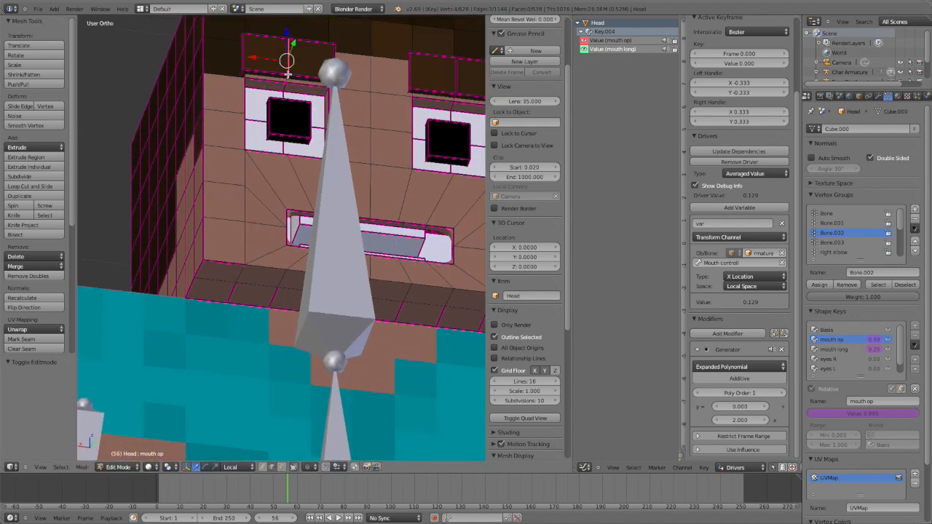
pyautogui.press('g')
pyautogui.press('z')
pyautogui.press('z')
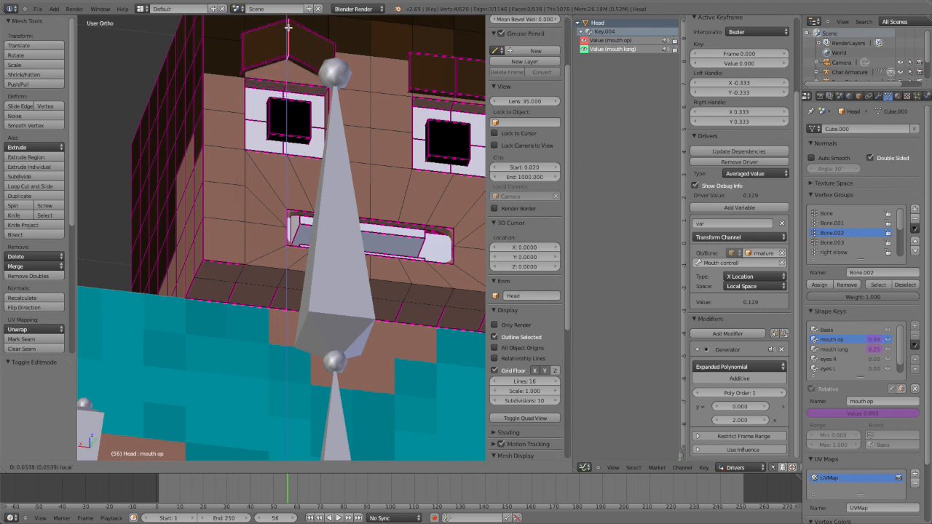
pyautogui.click(289, 21)
# Step: Select the eyebrow's inner vertical edge and try moving it along the local Z axis
pyautogui.moveTo(284, 30); pyautogui.dragTo(156, 124, button='middle')
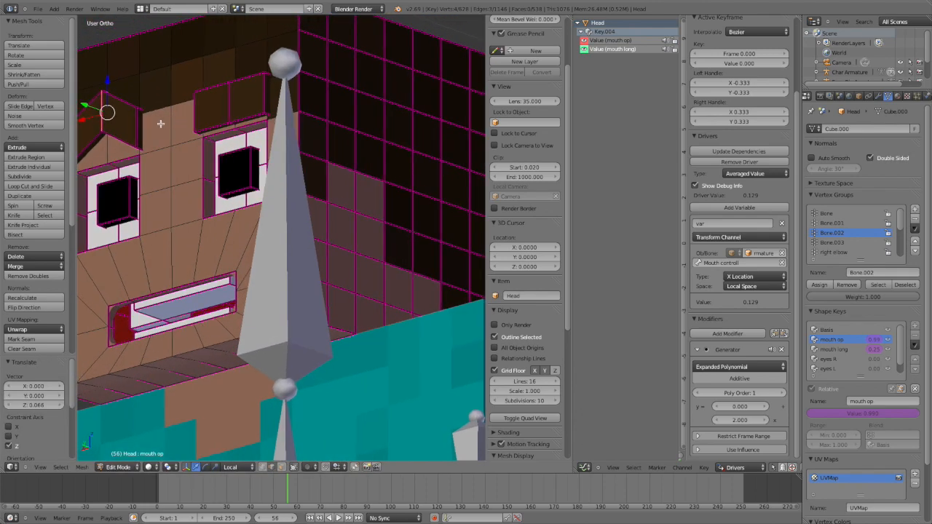
pyautogui.keyDown('shift'); pyautogui.rightClick(140, 146); pyautogui.keyUp('shift')
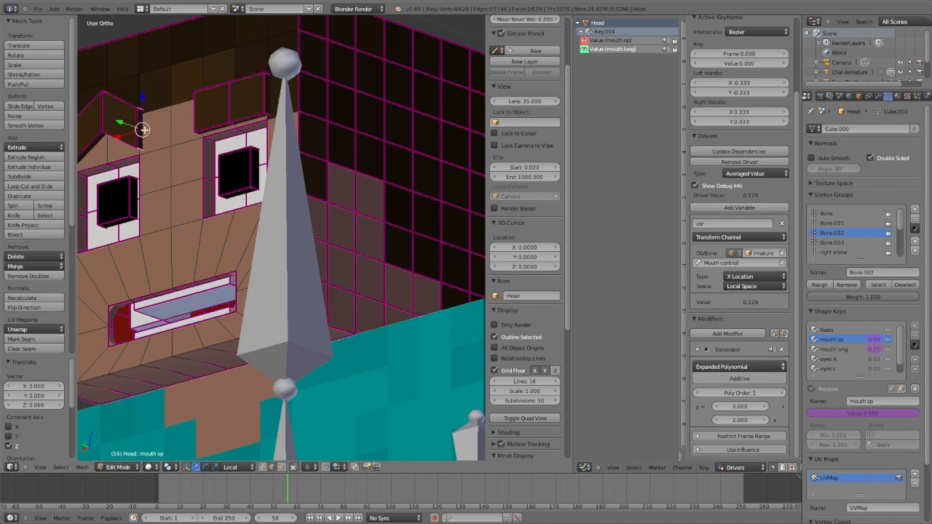
pyautogui.press('g')
pyautogui.press('z')
pyautogui.press('z')
pyautogui.click(143, 133)
# Step: Undo the eyebrow edge edits
pyautogui.moveTo(138, 134); pyautogui.dragTo(200, 163, button='middle')
pyautogui.hotkey('ctrl', 'z')
pyautogui.hotkey('ctrl', 'z')
pyautogui.hotkey('ctrl', 'z')
pyautogui.hotkey('ctrl', 'z')
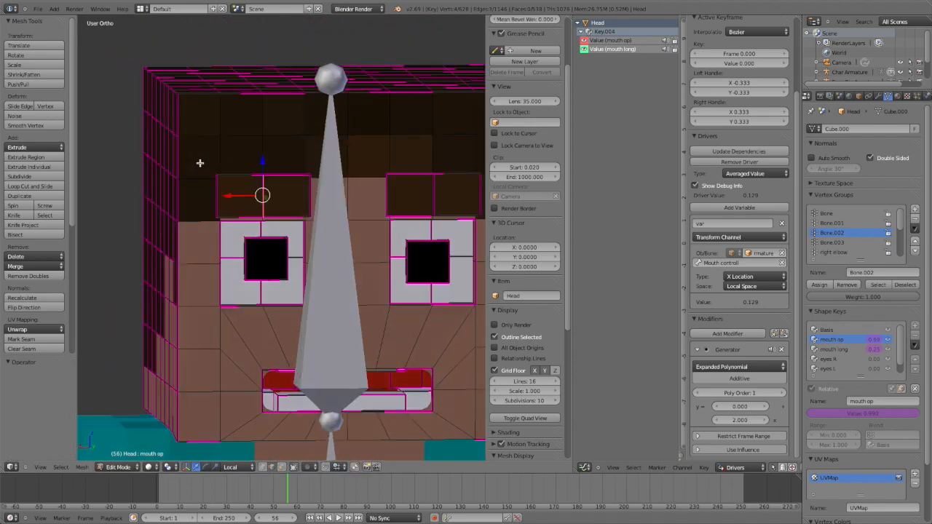
# Step: Save the file with the finished mouth control rig
pyautogui.moveTo(314, 237); pyautogui.dragTo(261, 237, button='middle')
pyautogui.hotkey('ctrl', 's')
pyautogui.click(279, 183)
pyautogui.moveTo(651, 2)
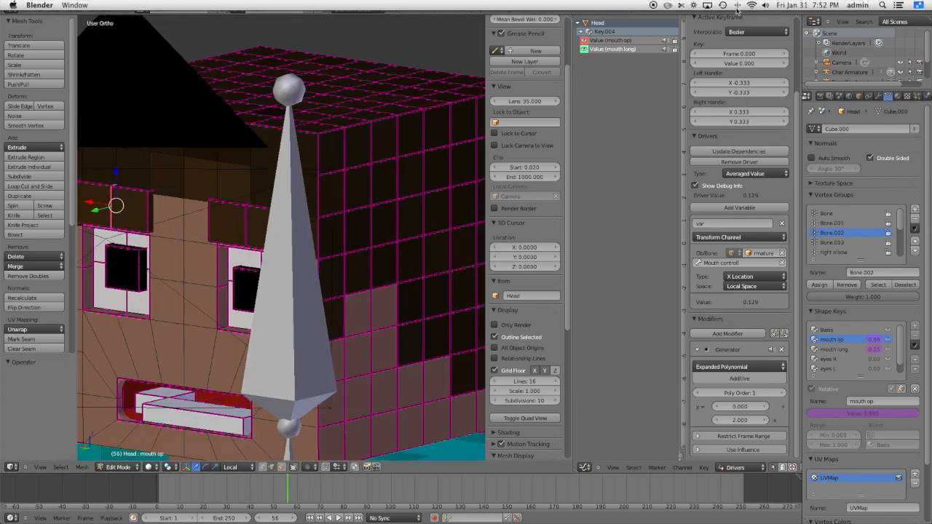